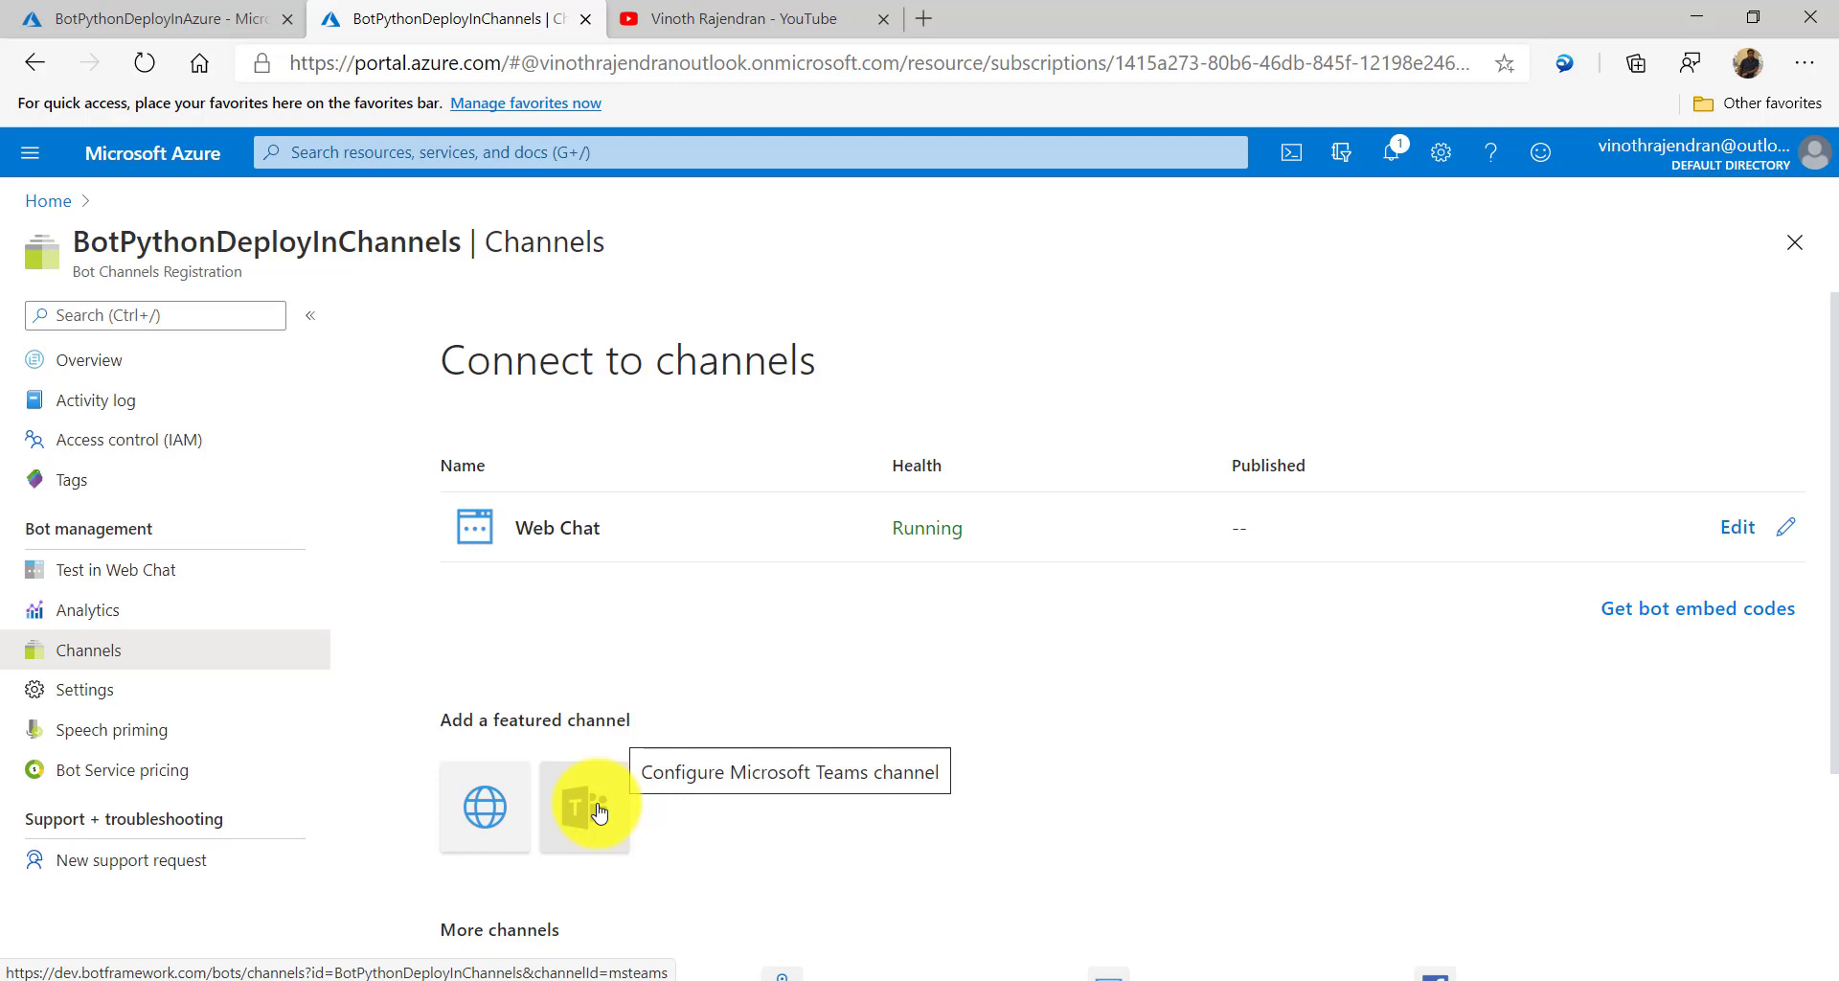
- Add the Microsoft Teams channel to the bot, keeping Microsoft Teams Commercial messaging, and save the configuration
left_click(594, 810)
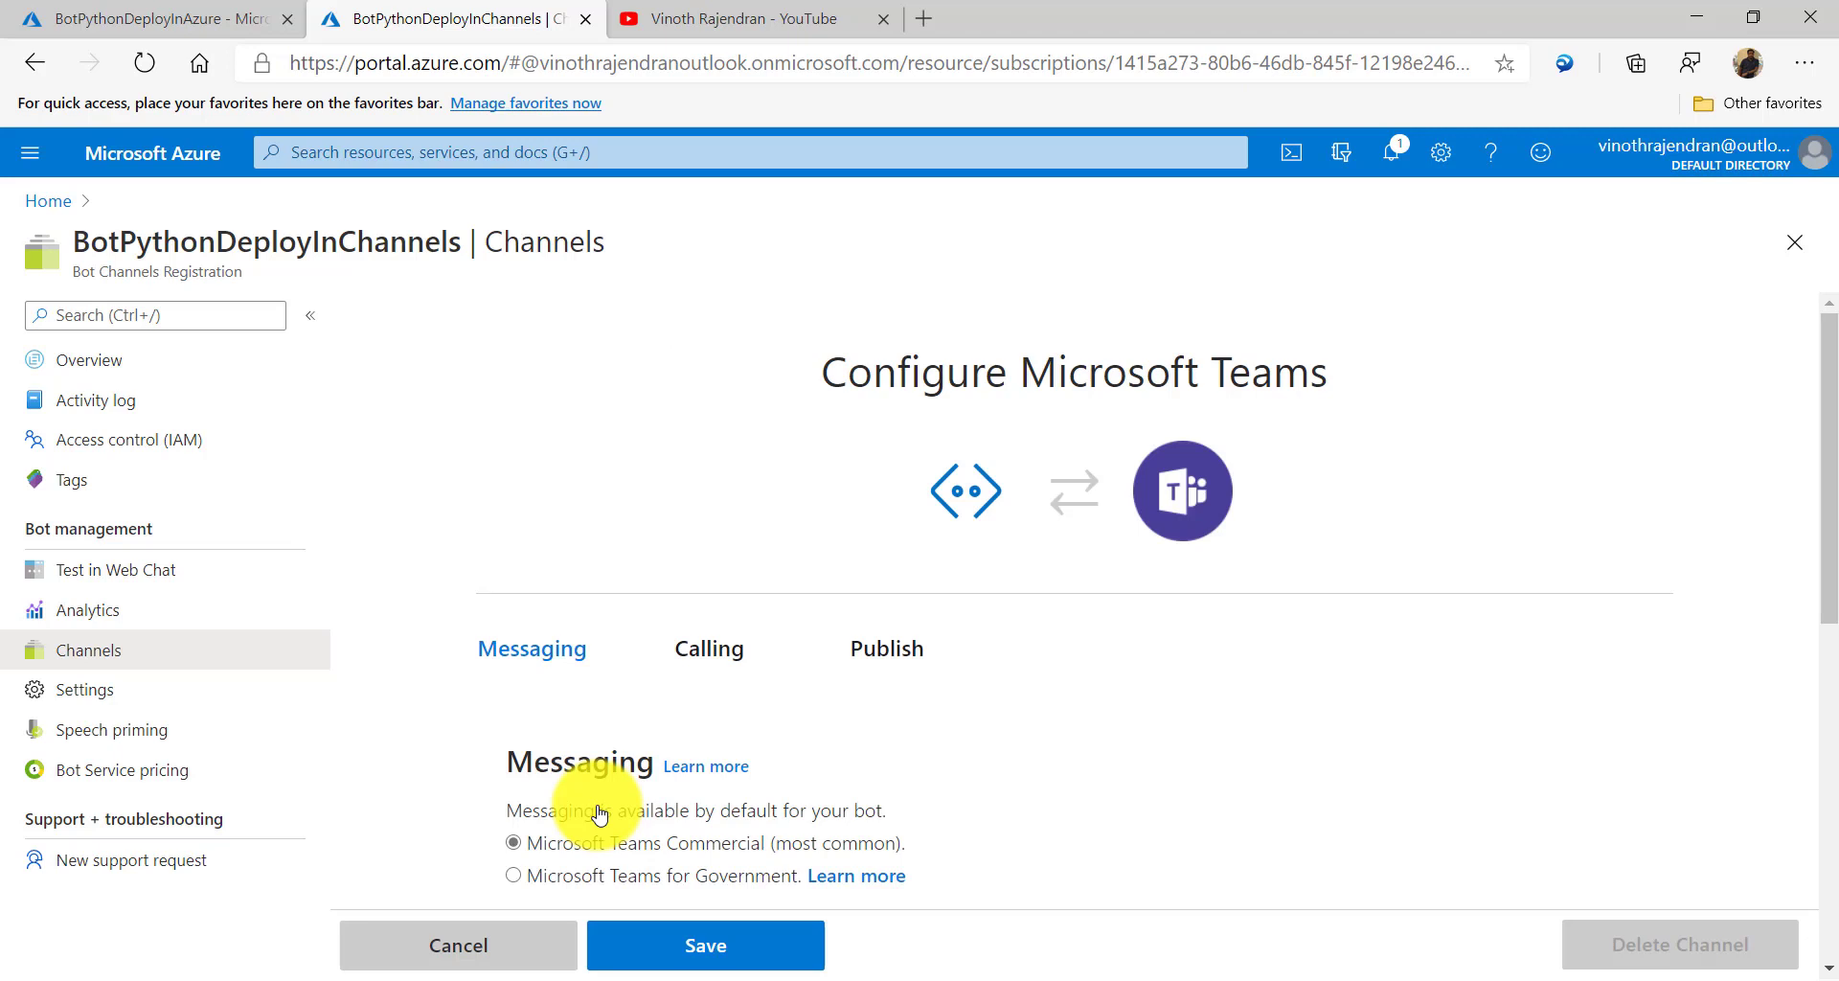
scroll(575, 795, "down", 1)
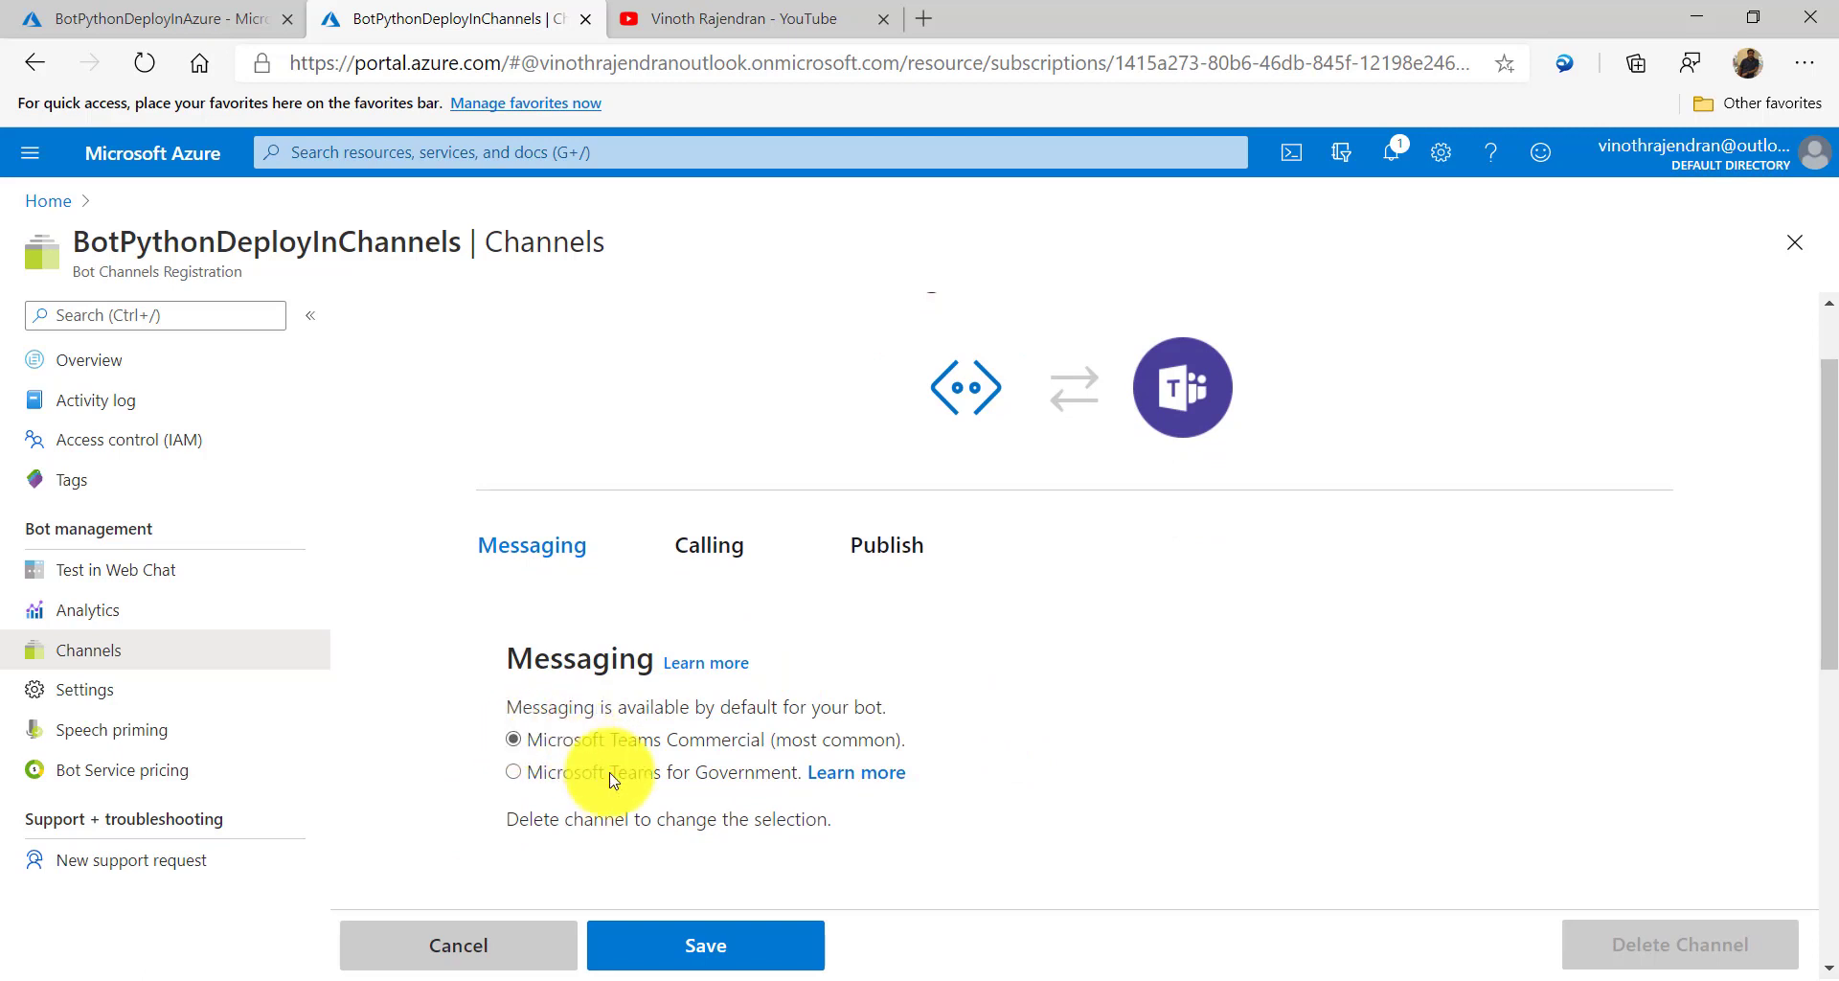
left_click(710, 948)
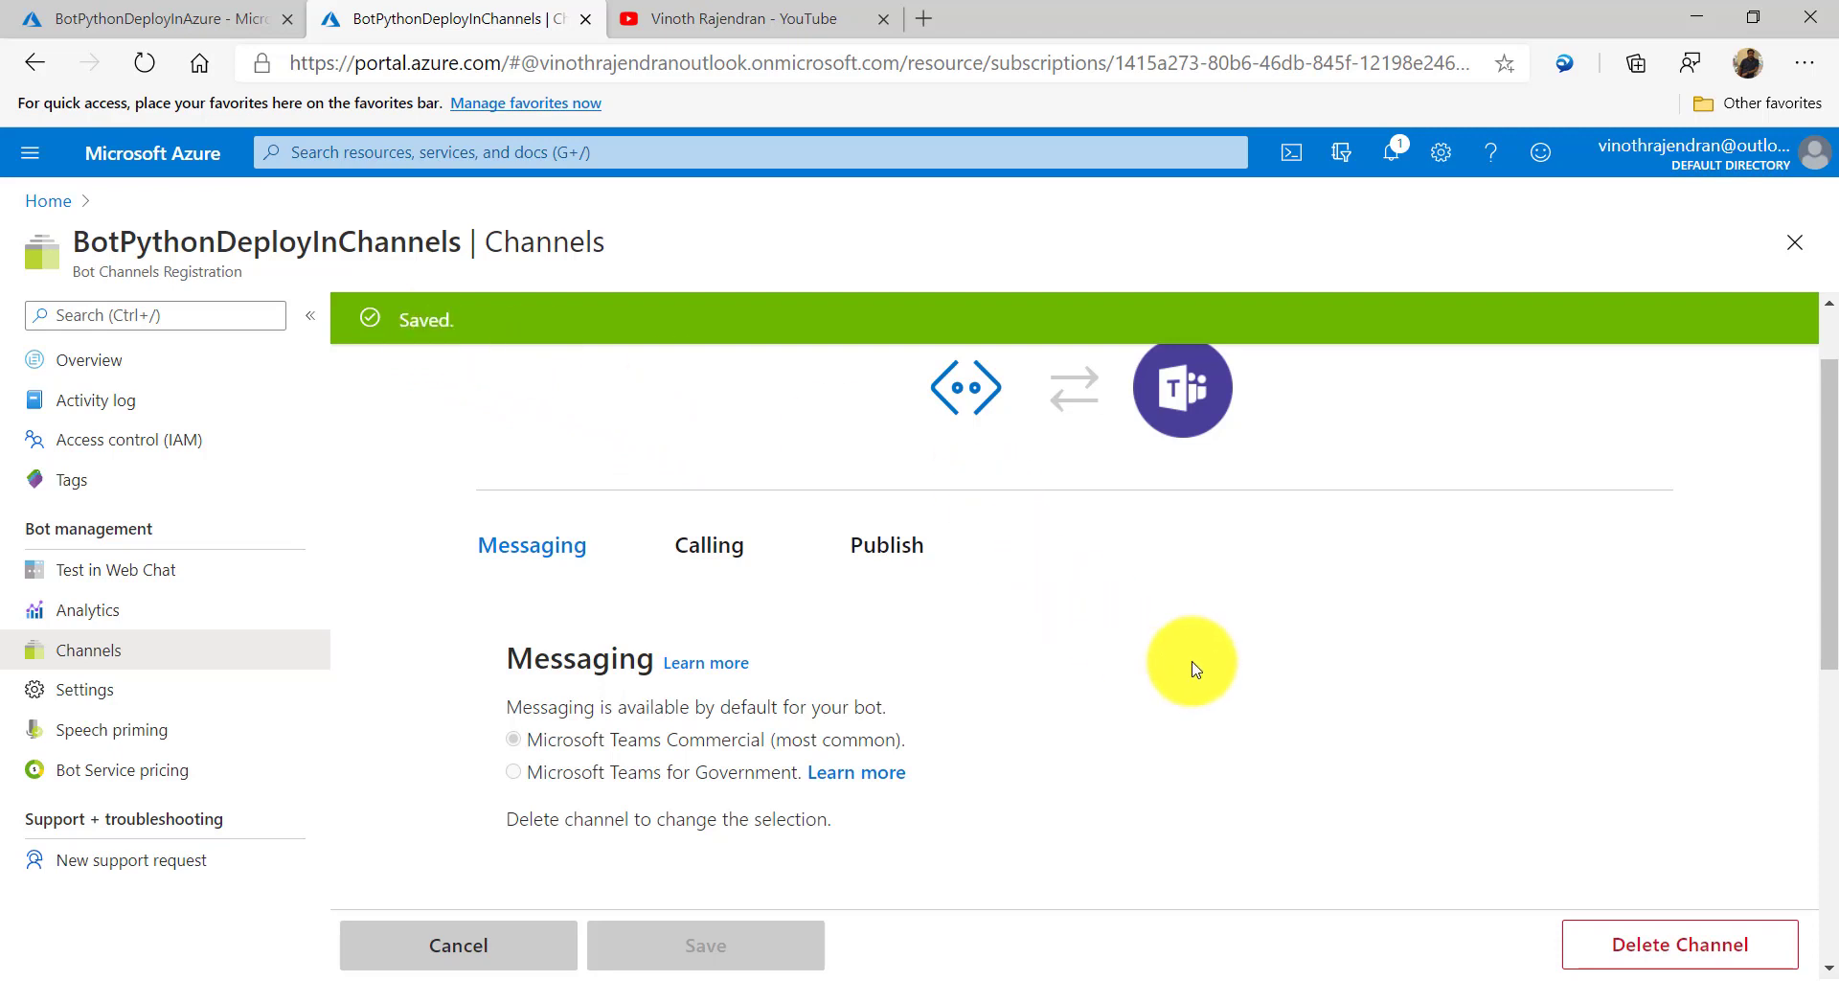
scroll(1192, 666, "down", 4)
scroll(1191, 664, "up", 5)
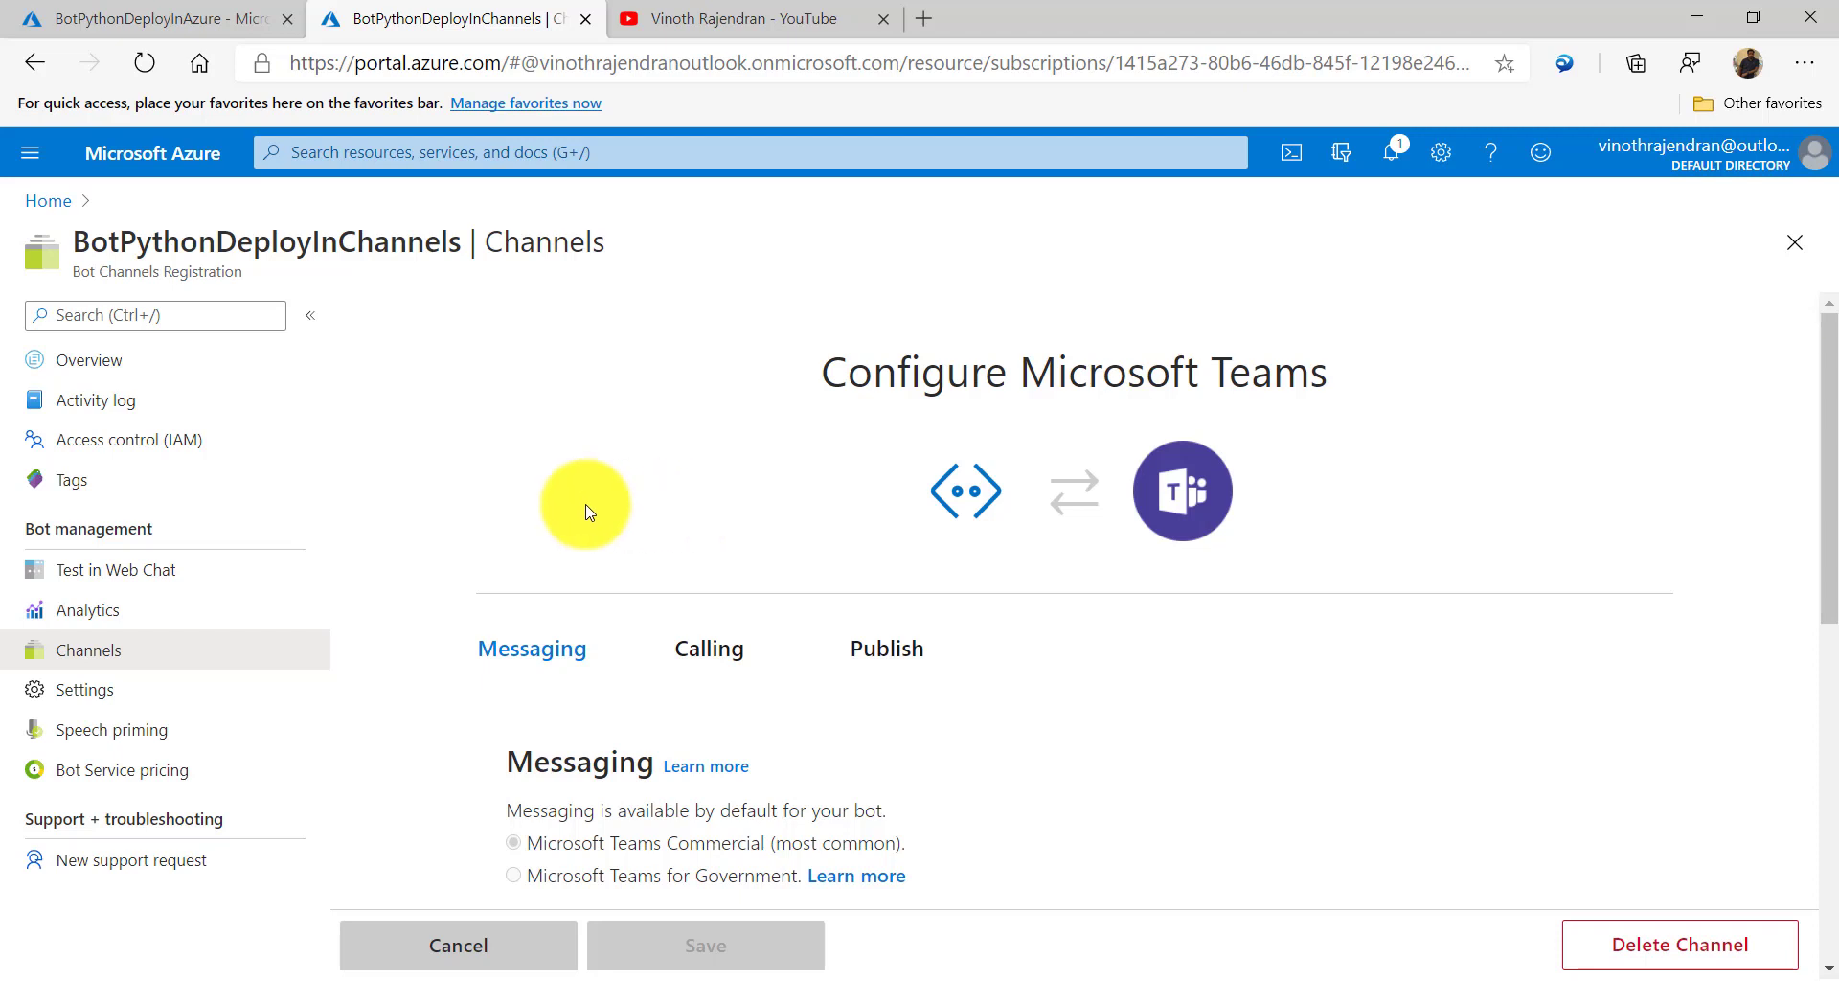
- Switch to Microsoft Teams and start building a private team from scratch
left_click(414, 976)
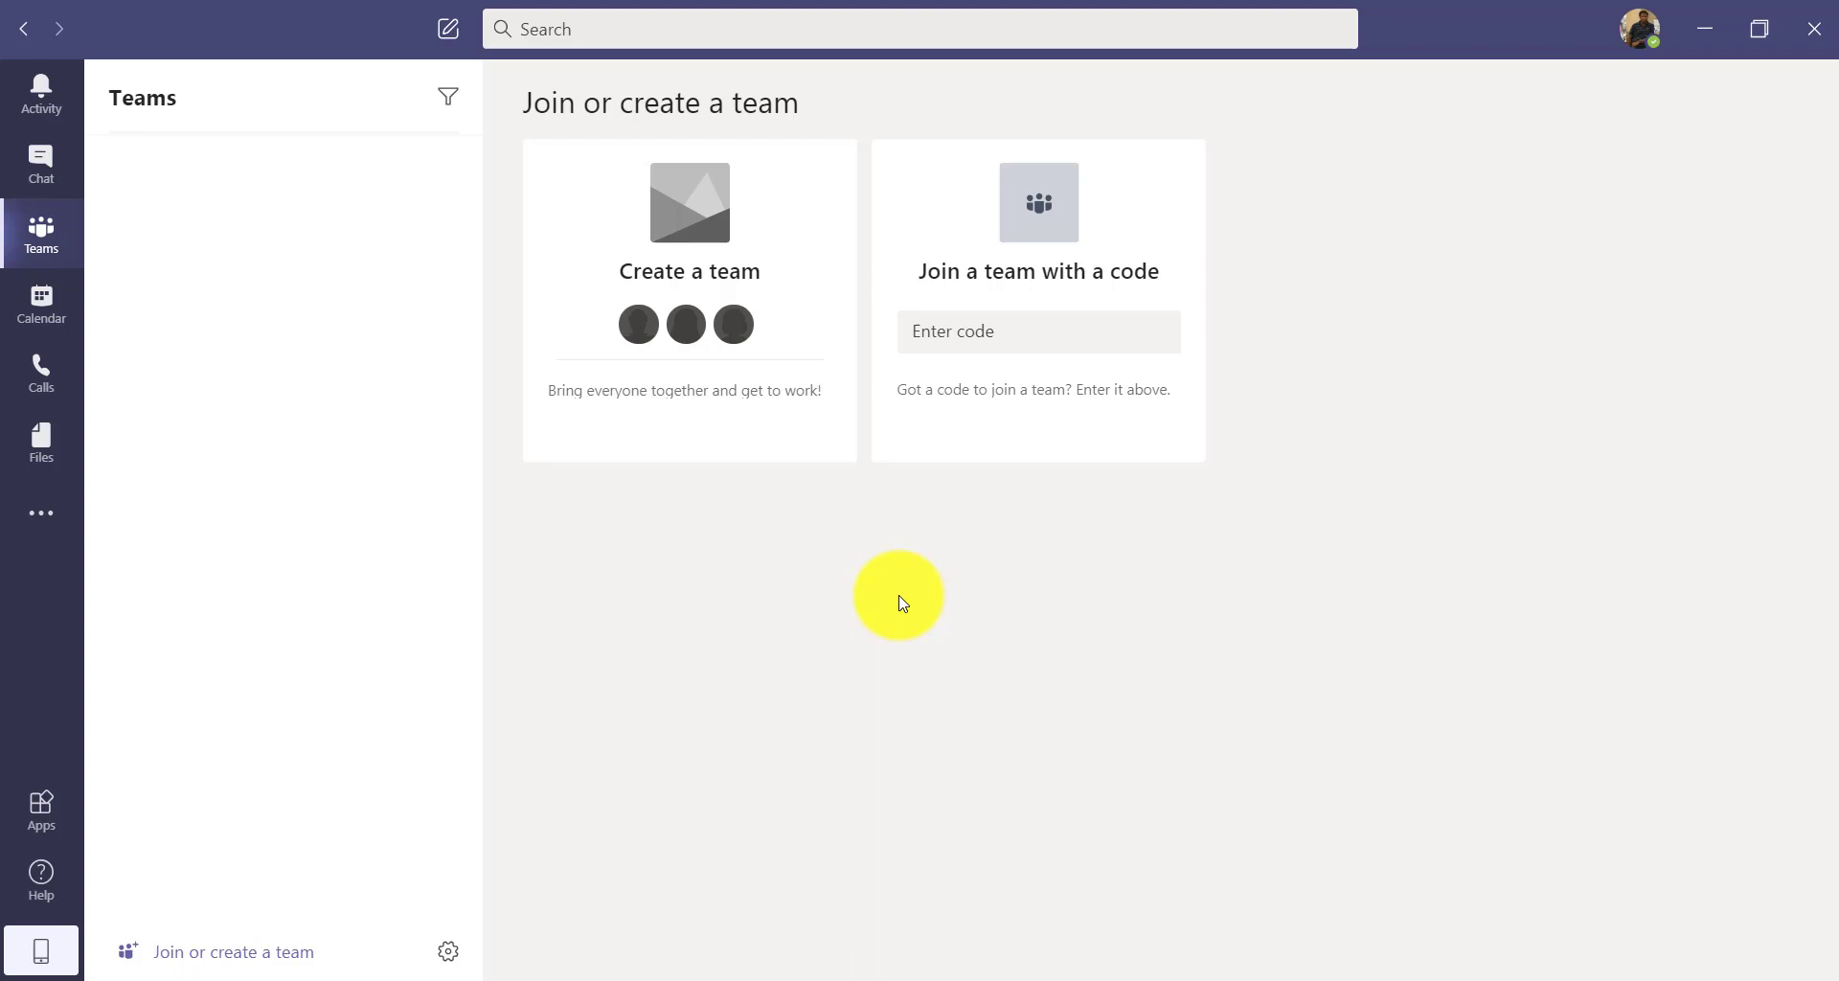
mouse_move(830, 253)
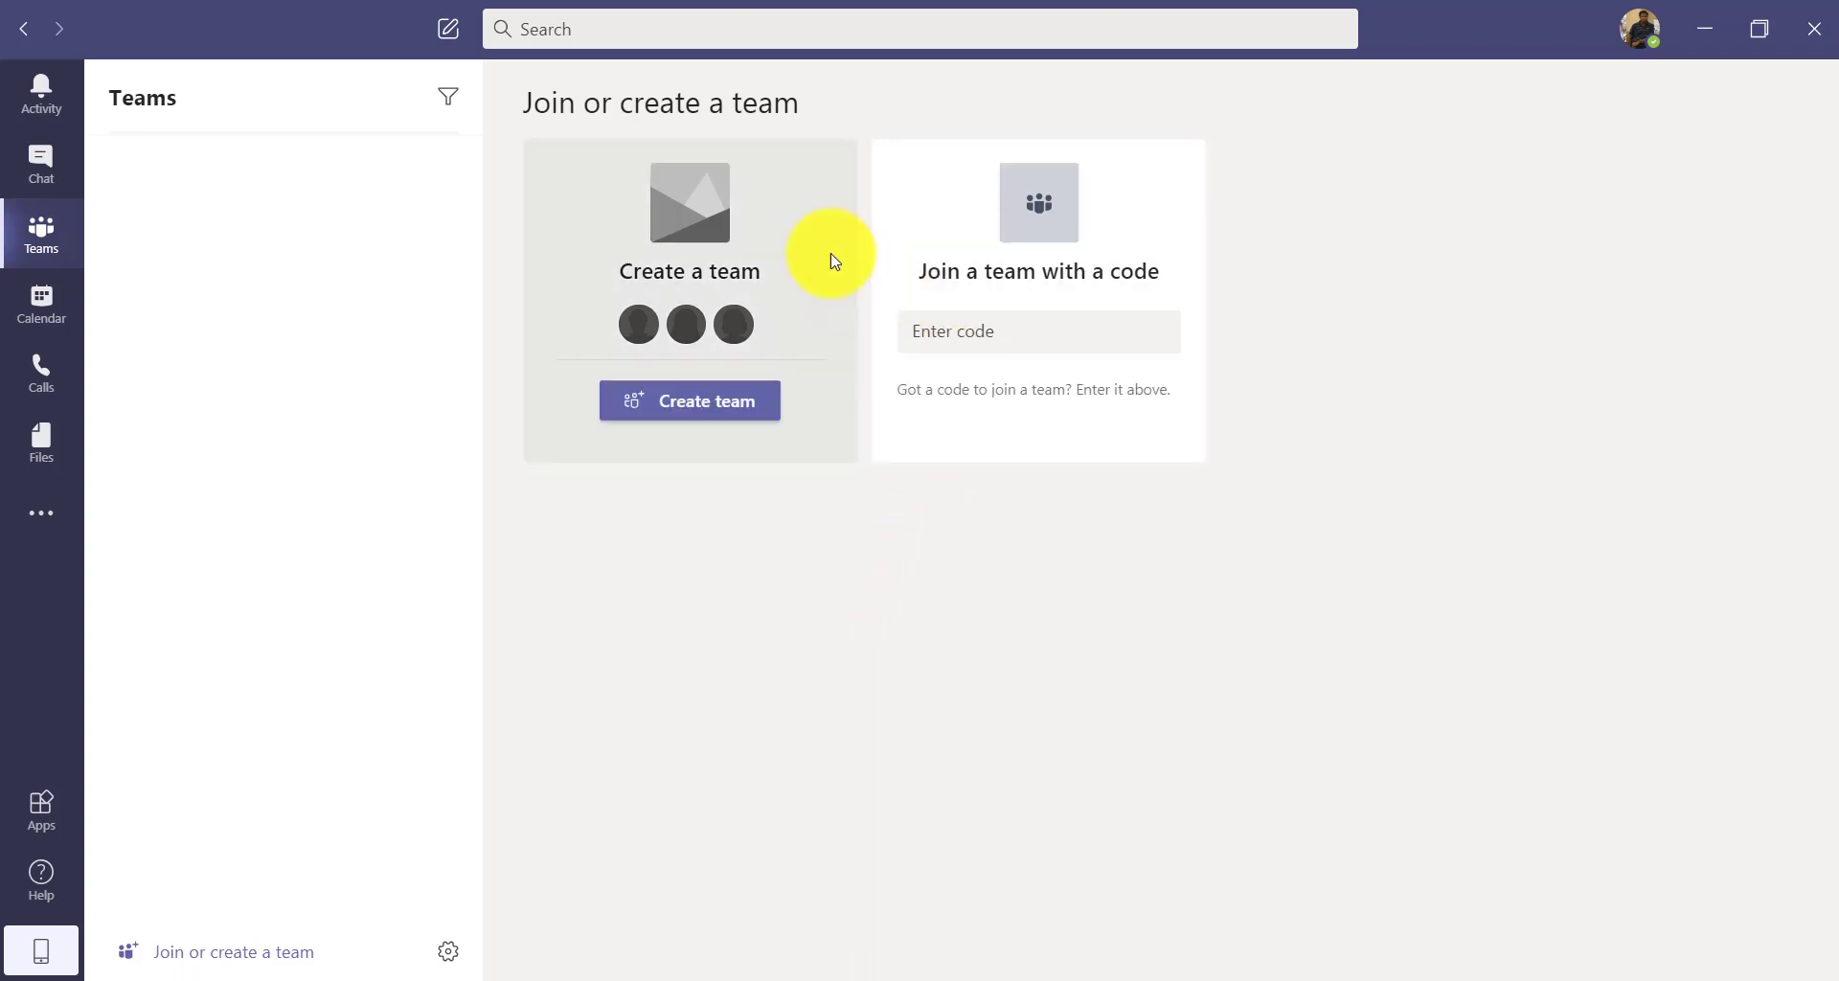
left_click(703, 407)
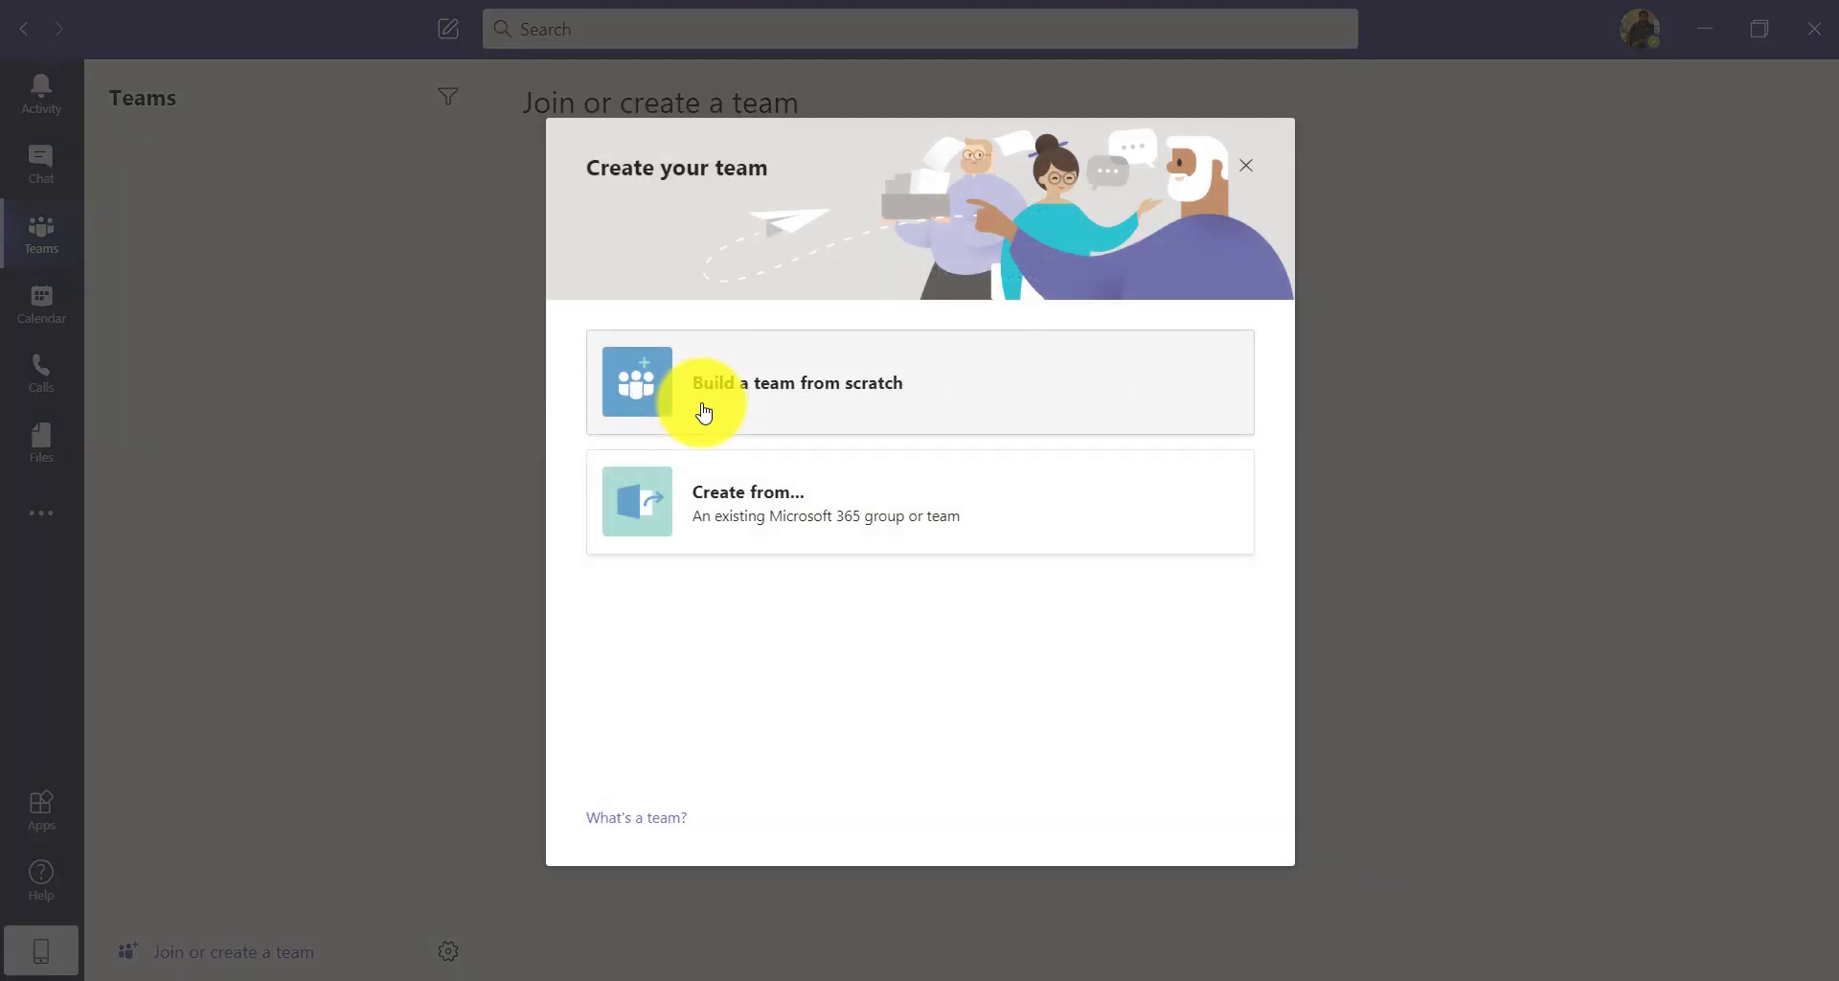
left_click(843, 410)
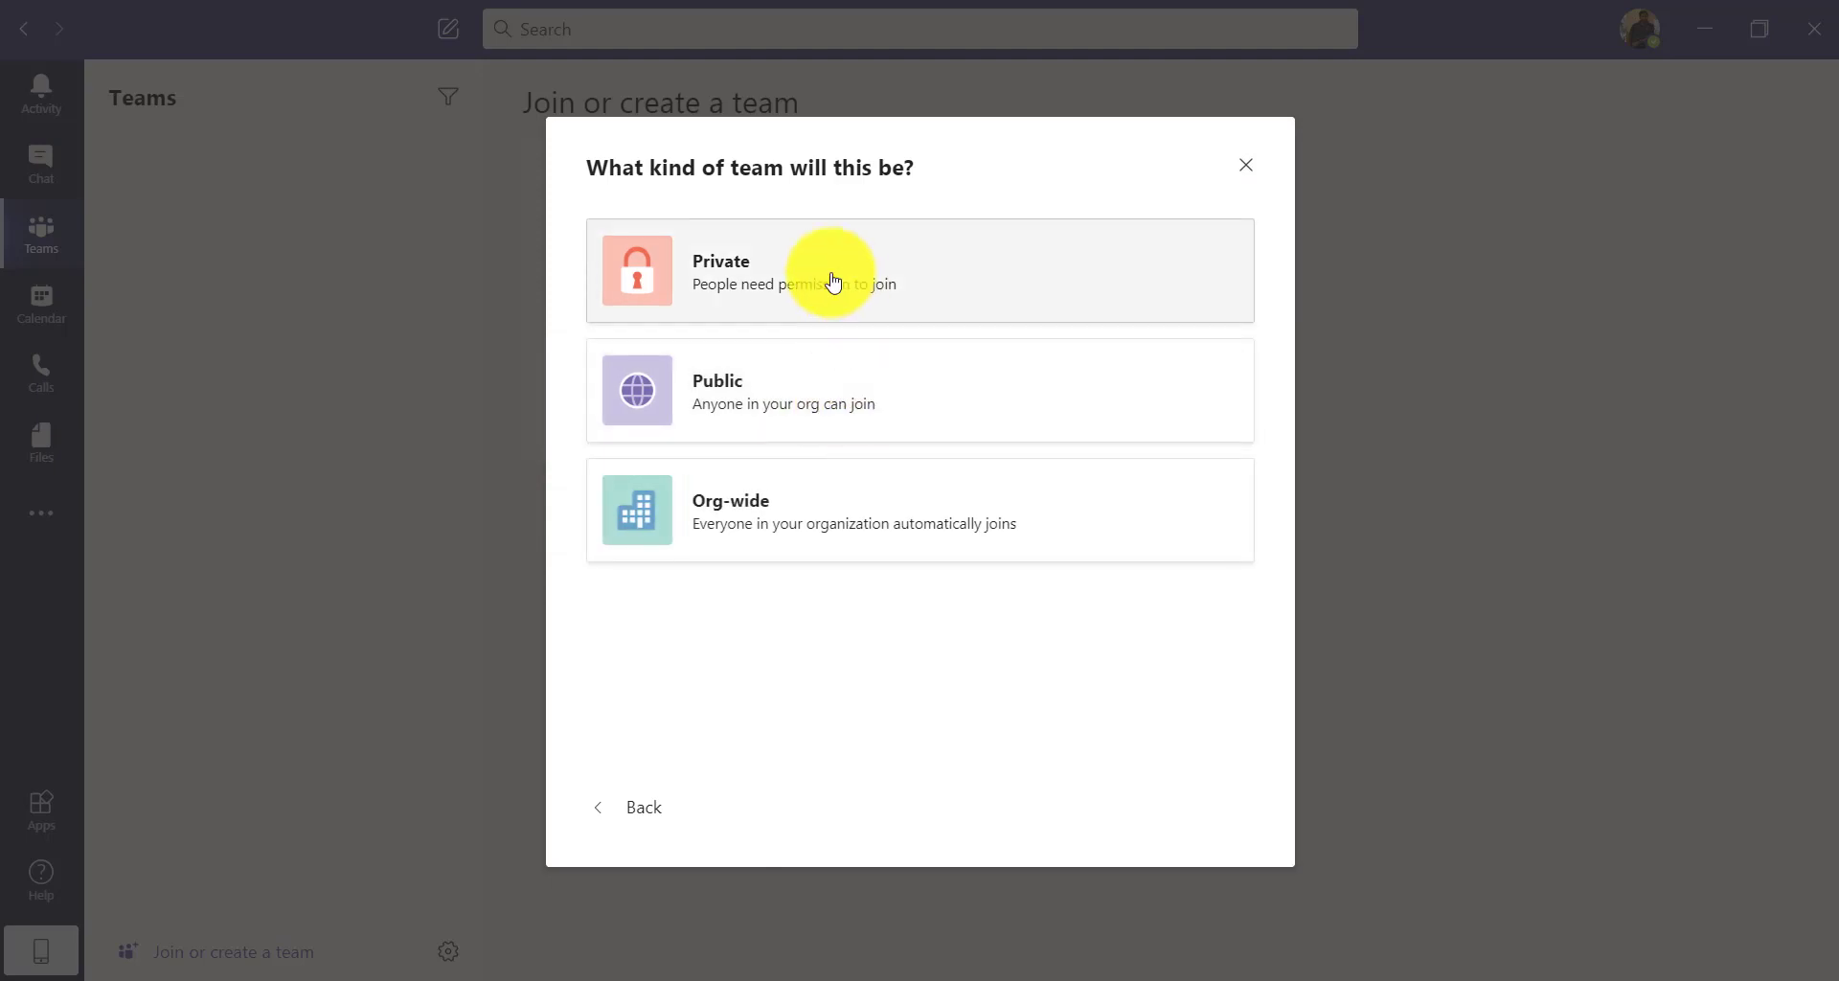
left_click(871, 282)
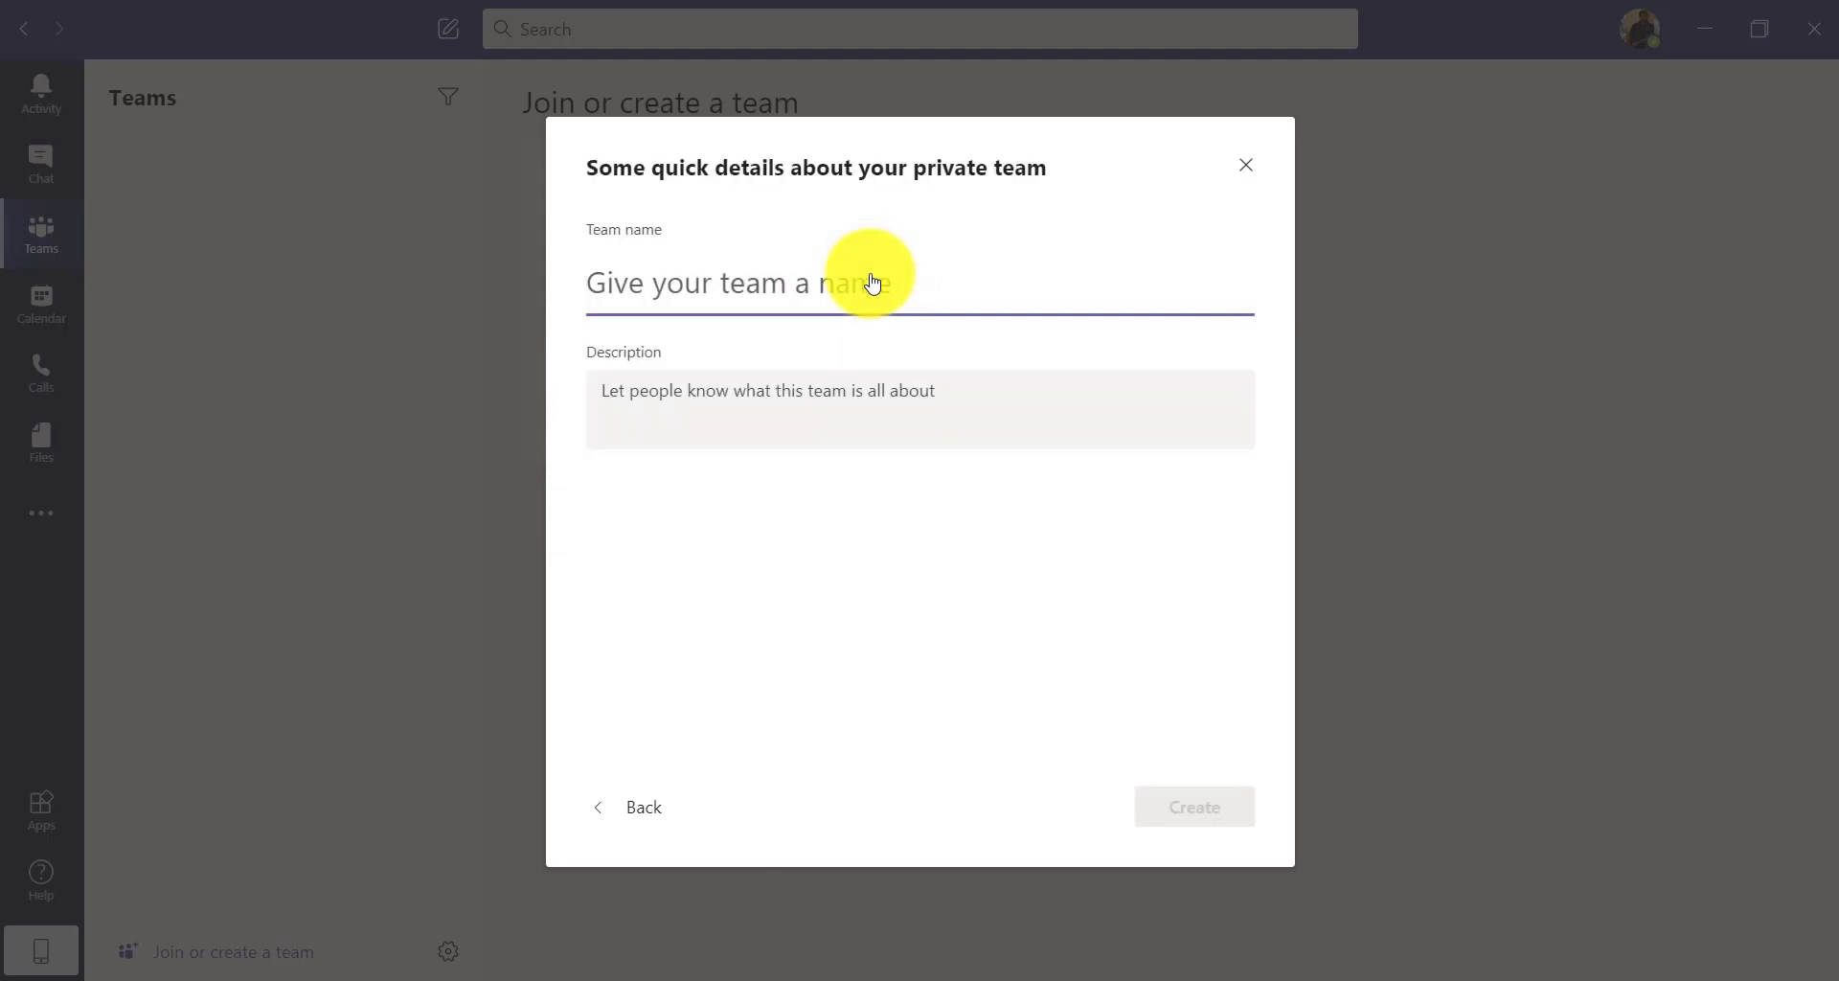
- Name the team TestPythonBot, create it, and skip adding members
type("TEs")
key("BackSpace")
key("BackSpace")
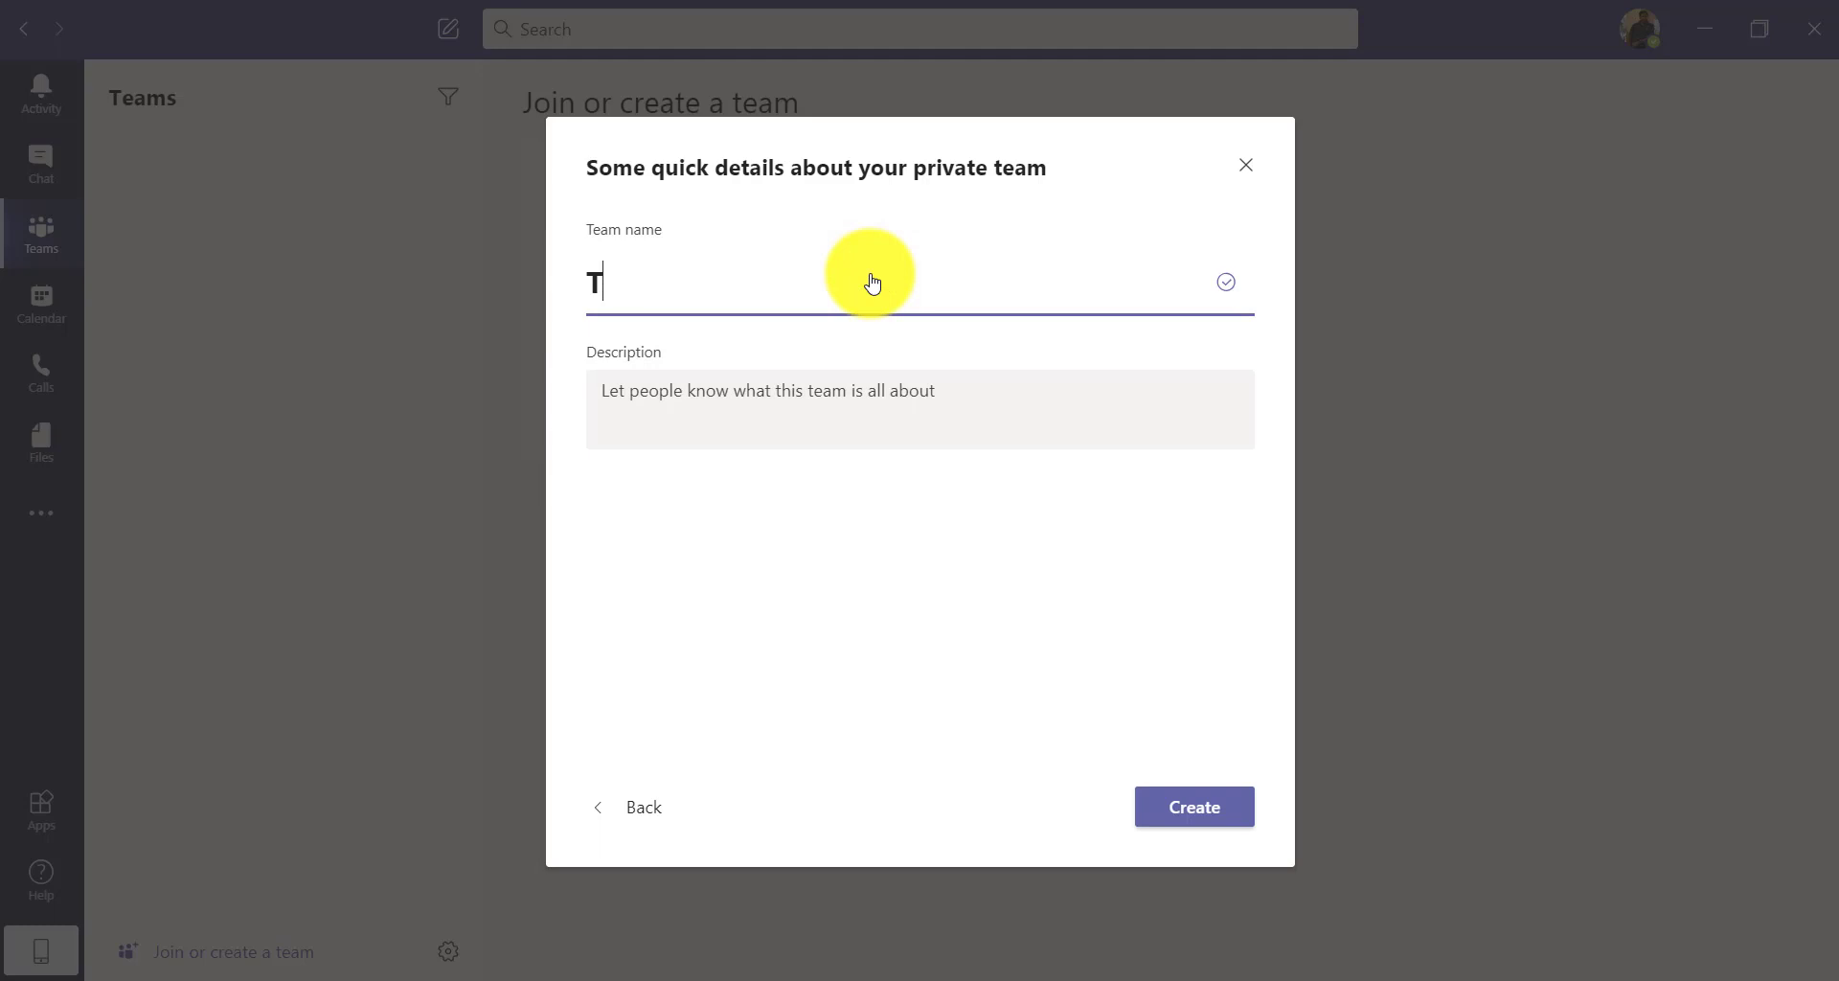
type("estPytho")
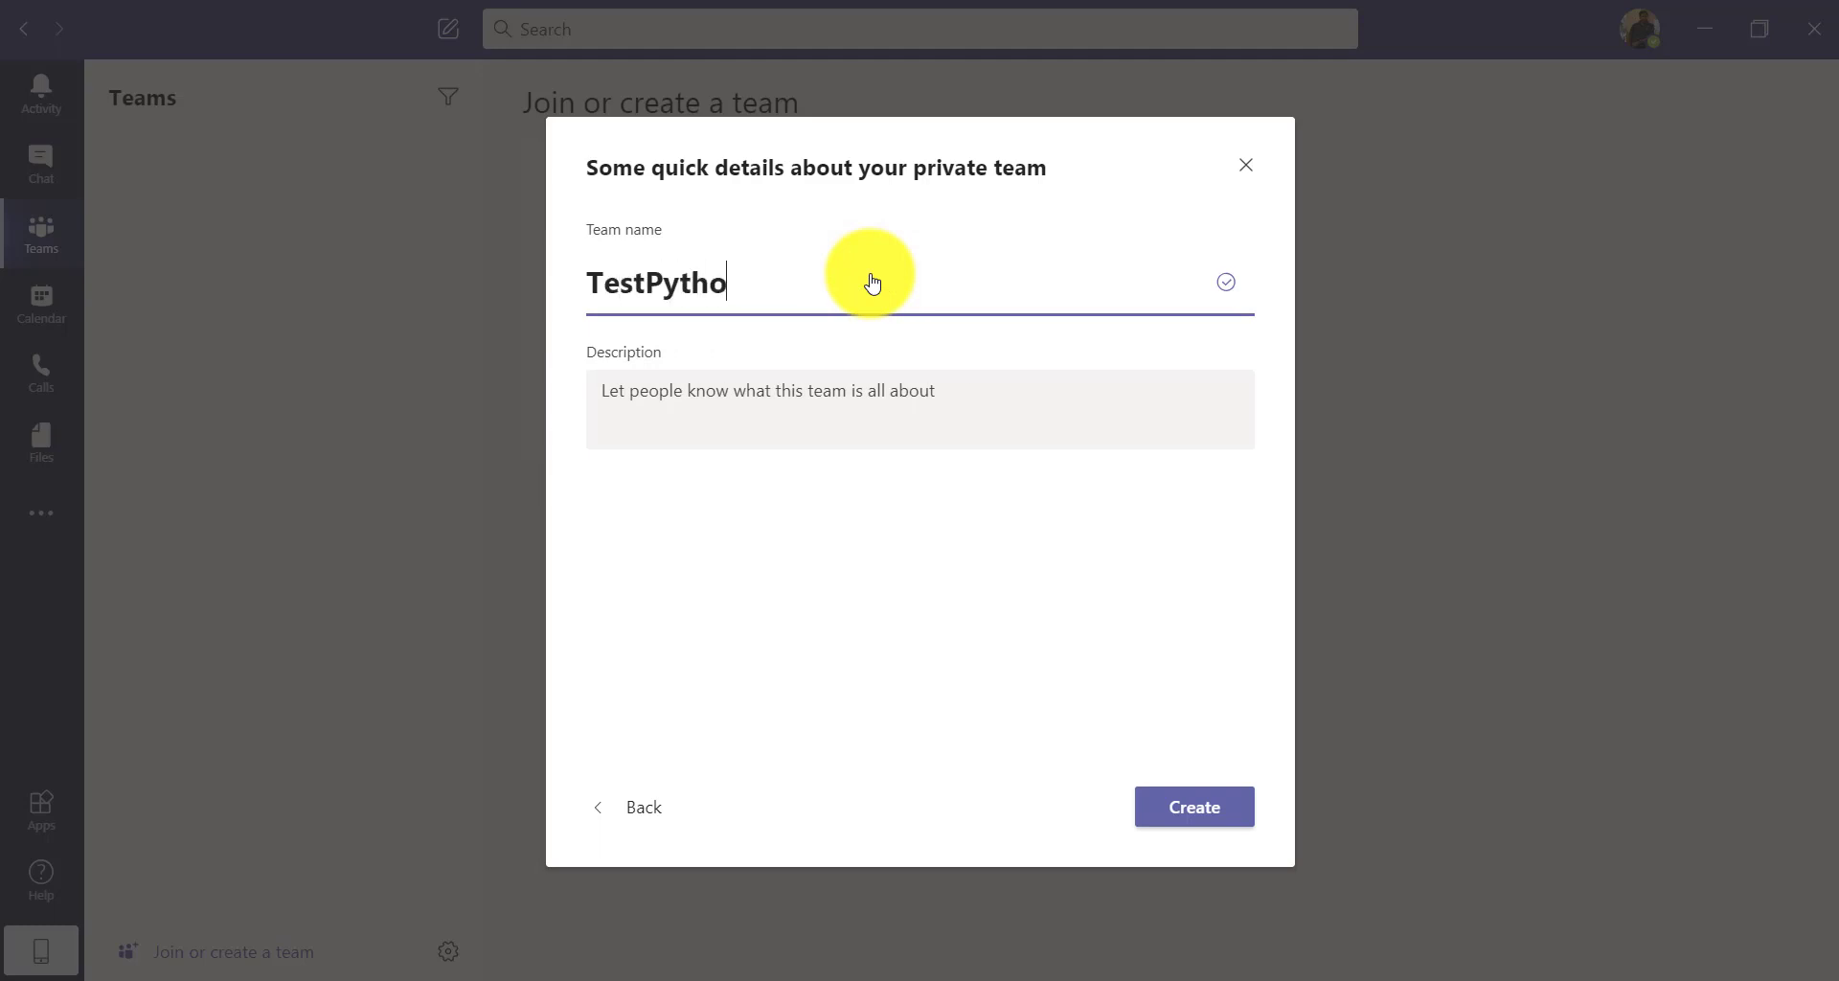
type("nBot")
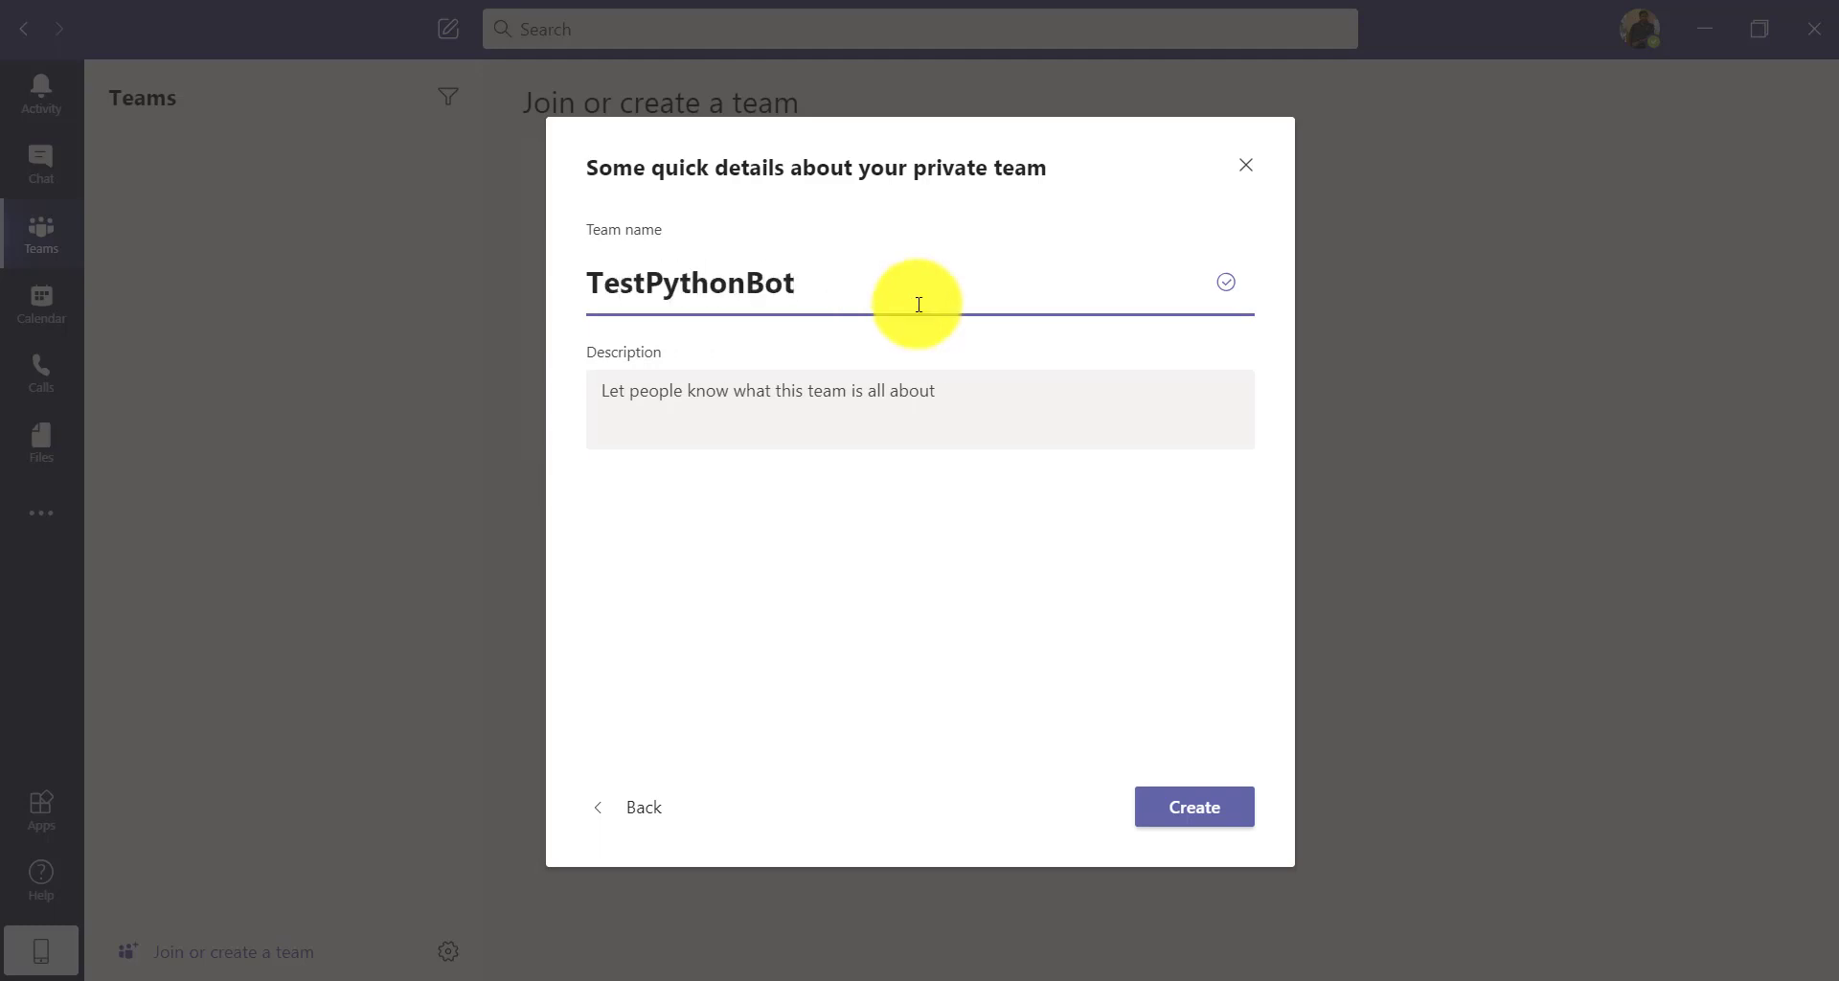
left_click(1184, 813)
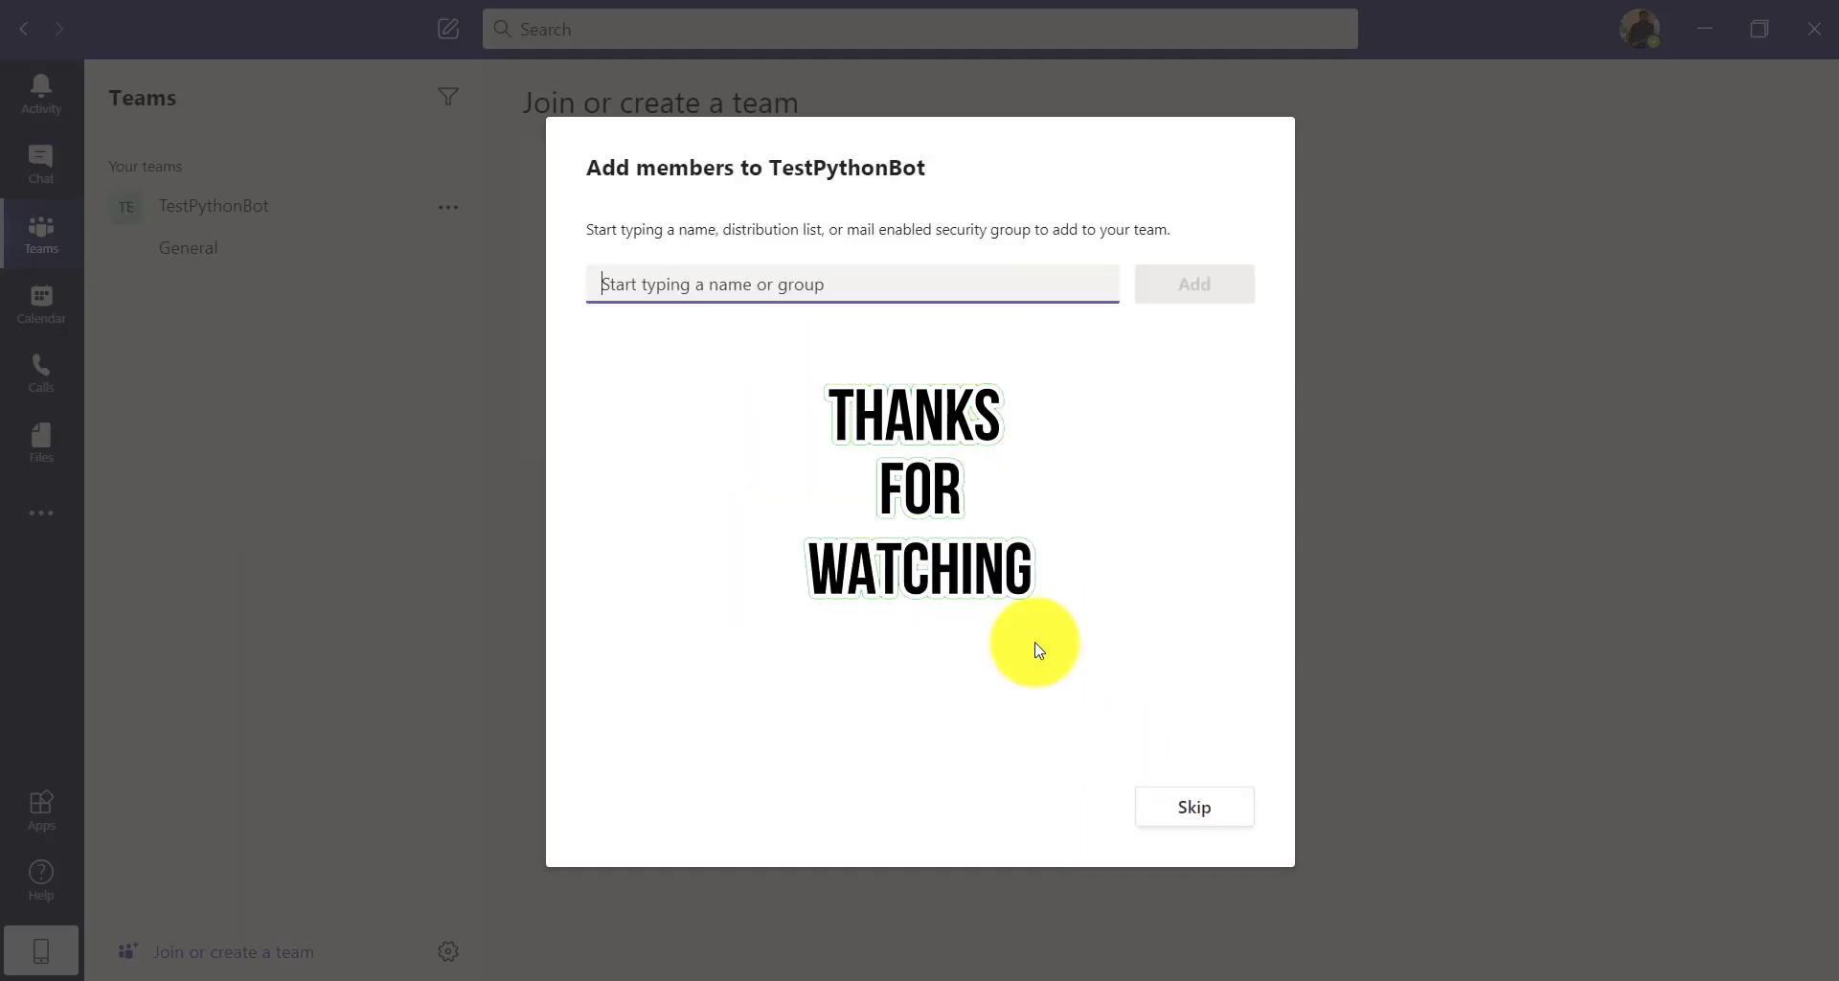
left_click_drag(545, 168, 952, 182)
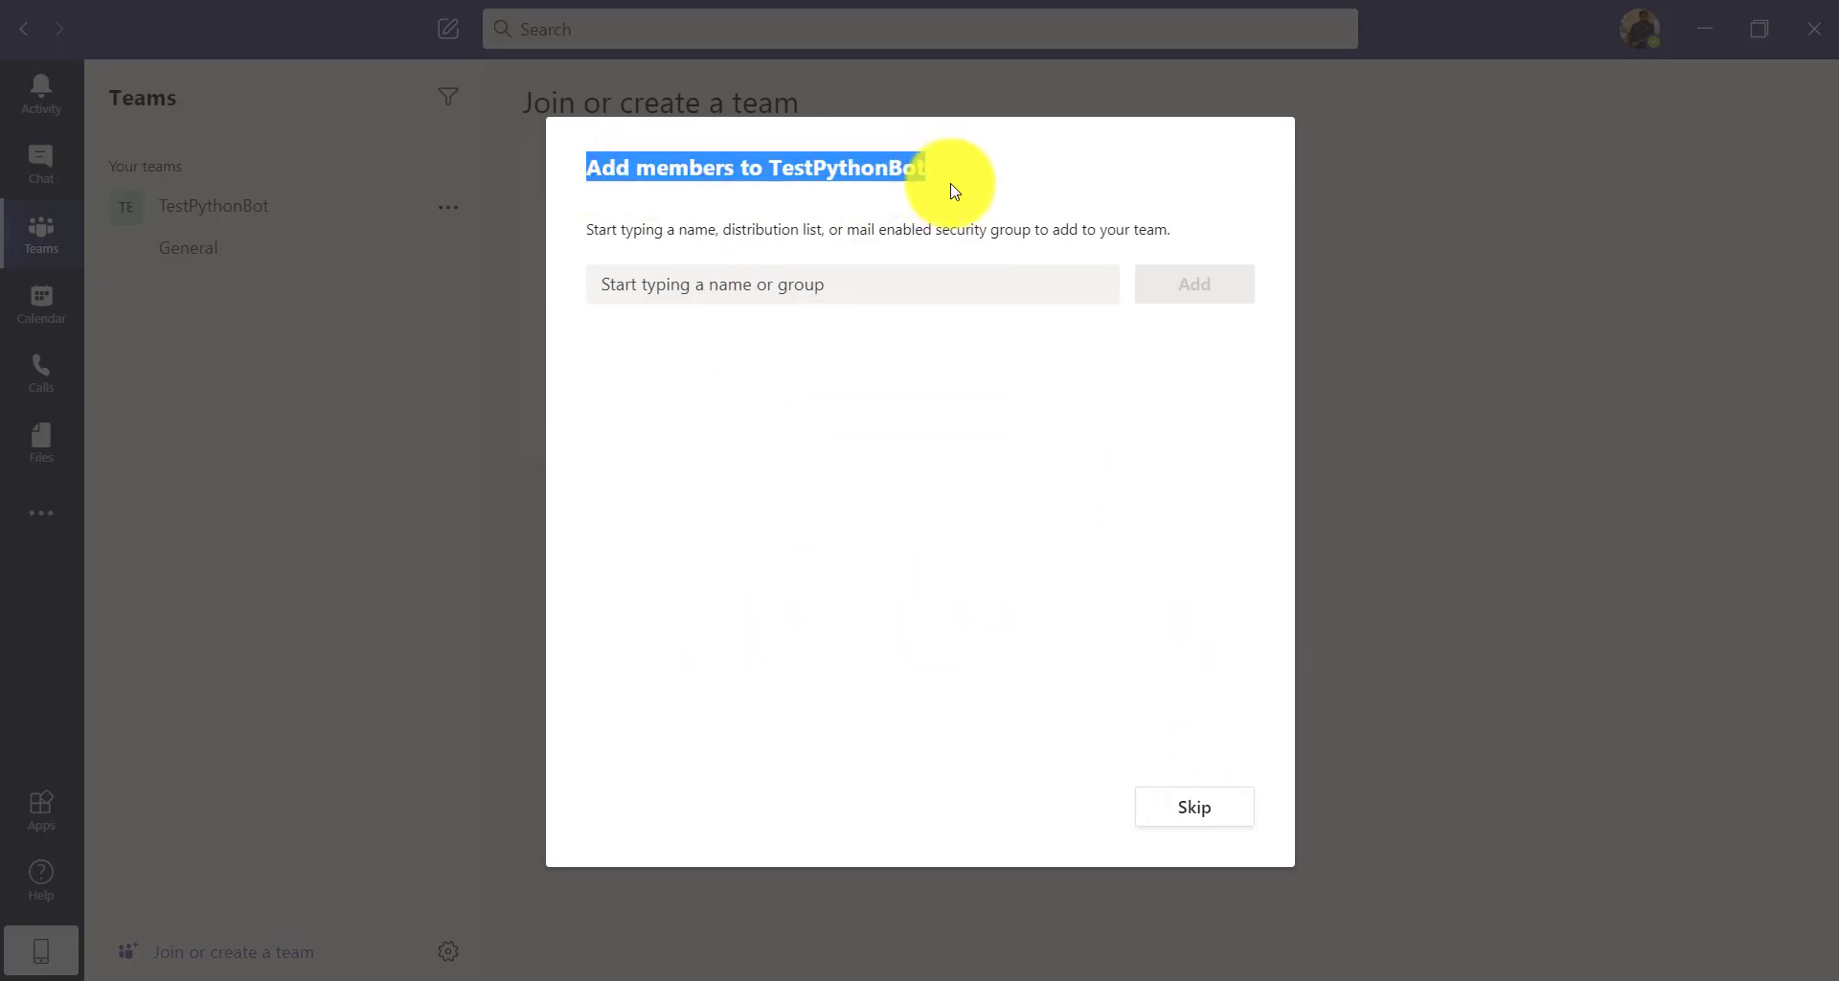
left_click(1180, 804)
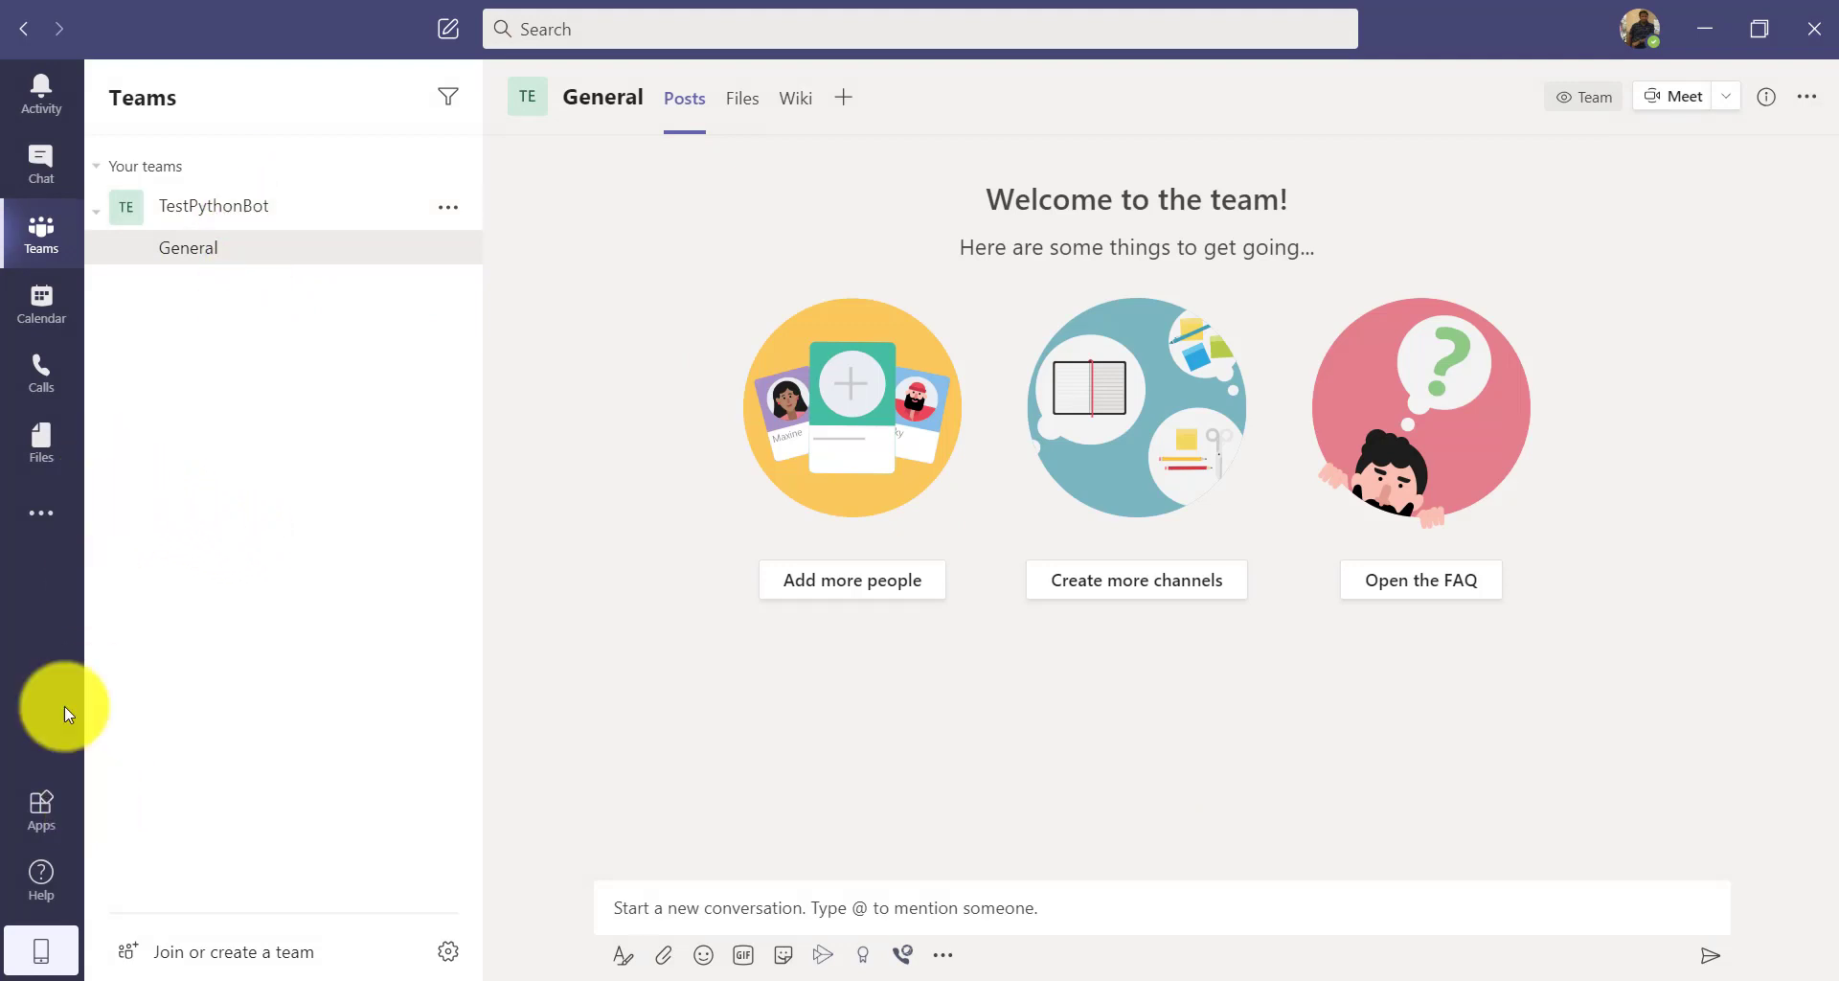
left_click(36, 458)
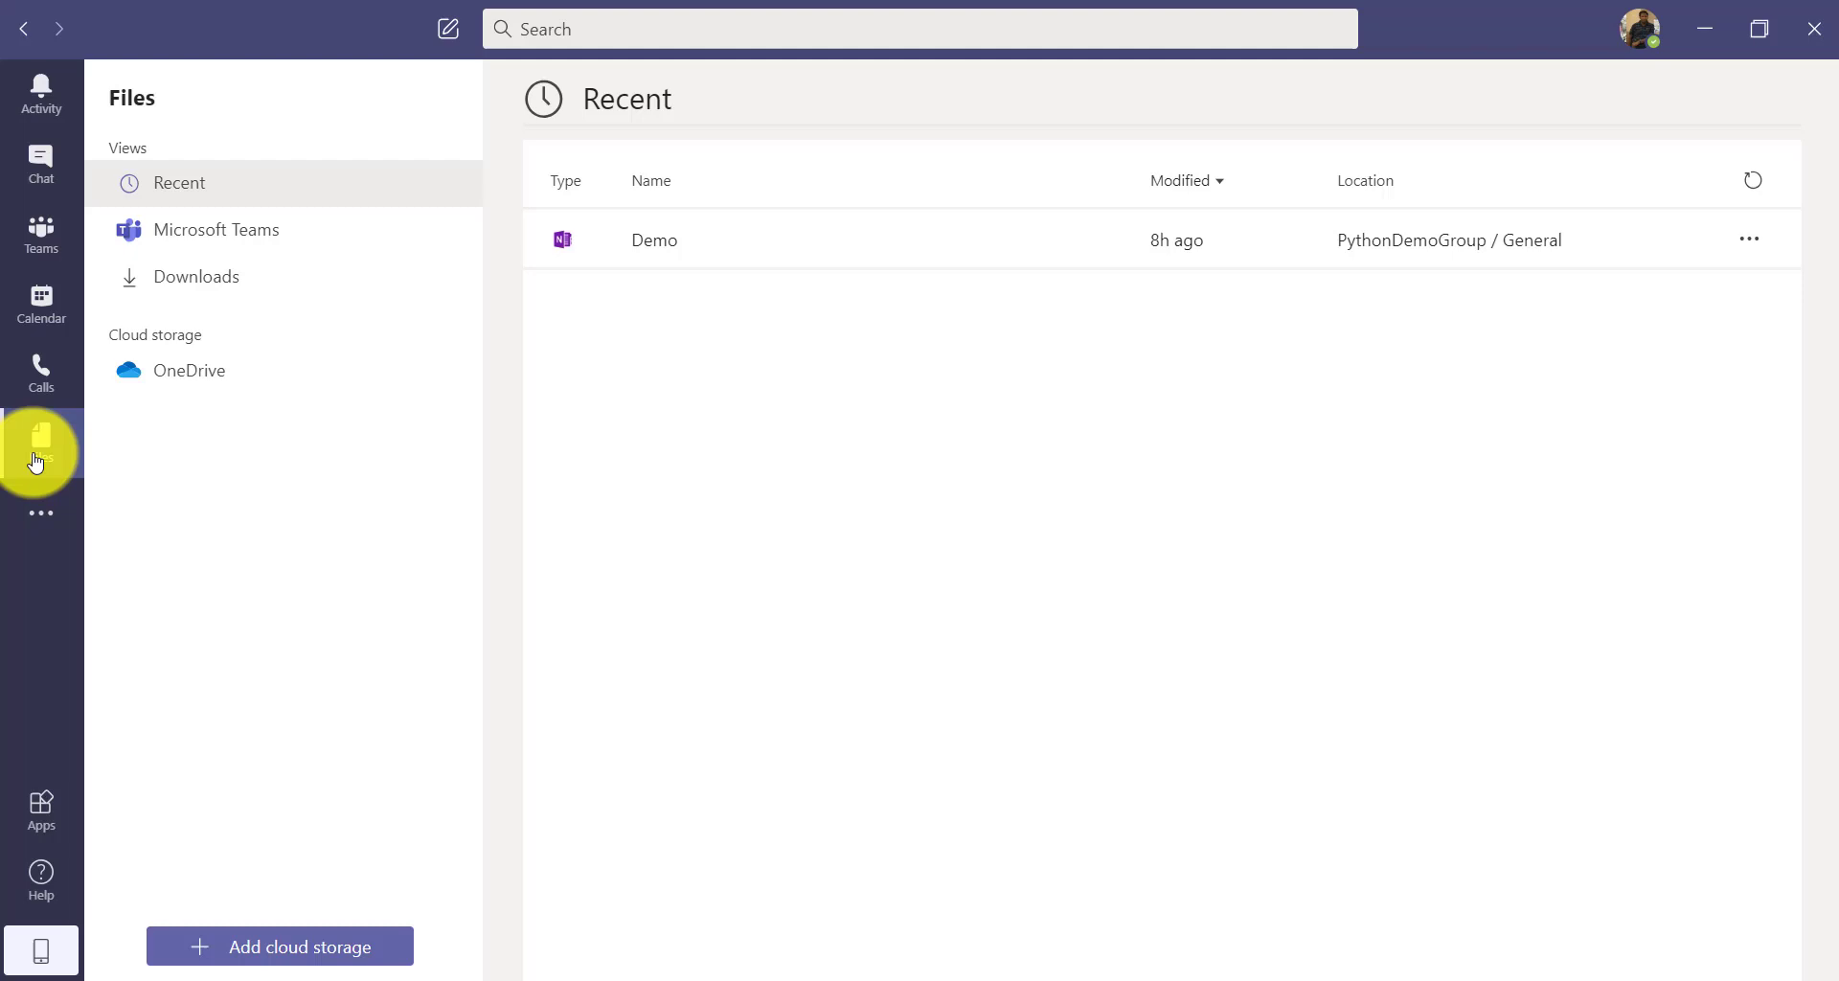
left_click(39, 383)
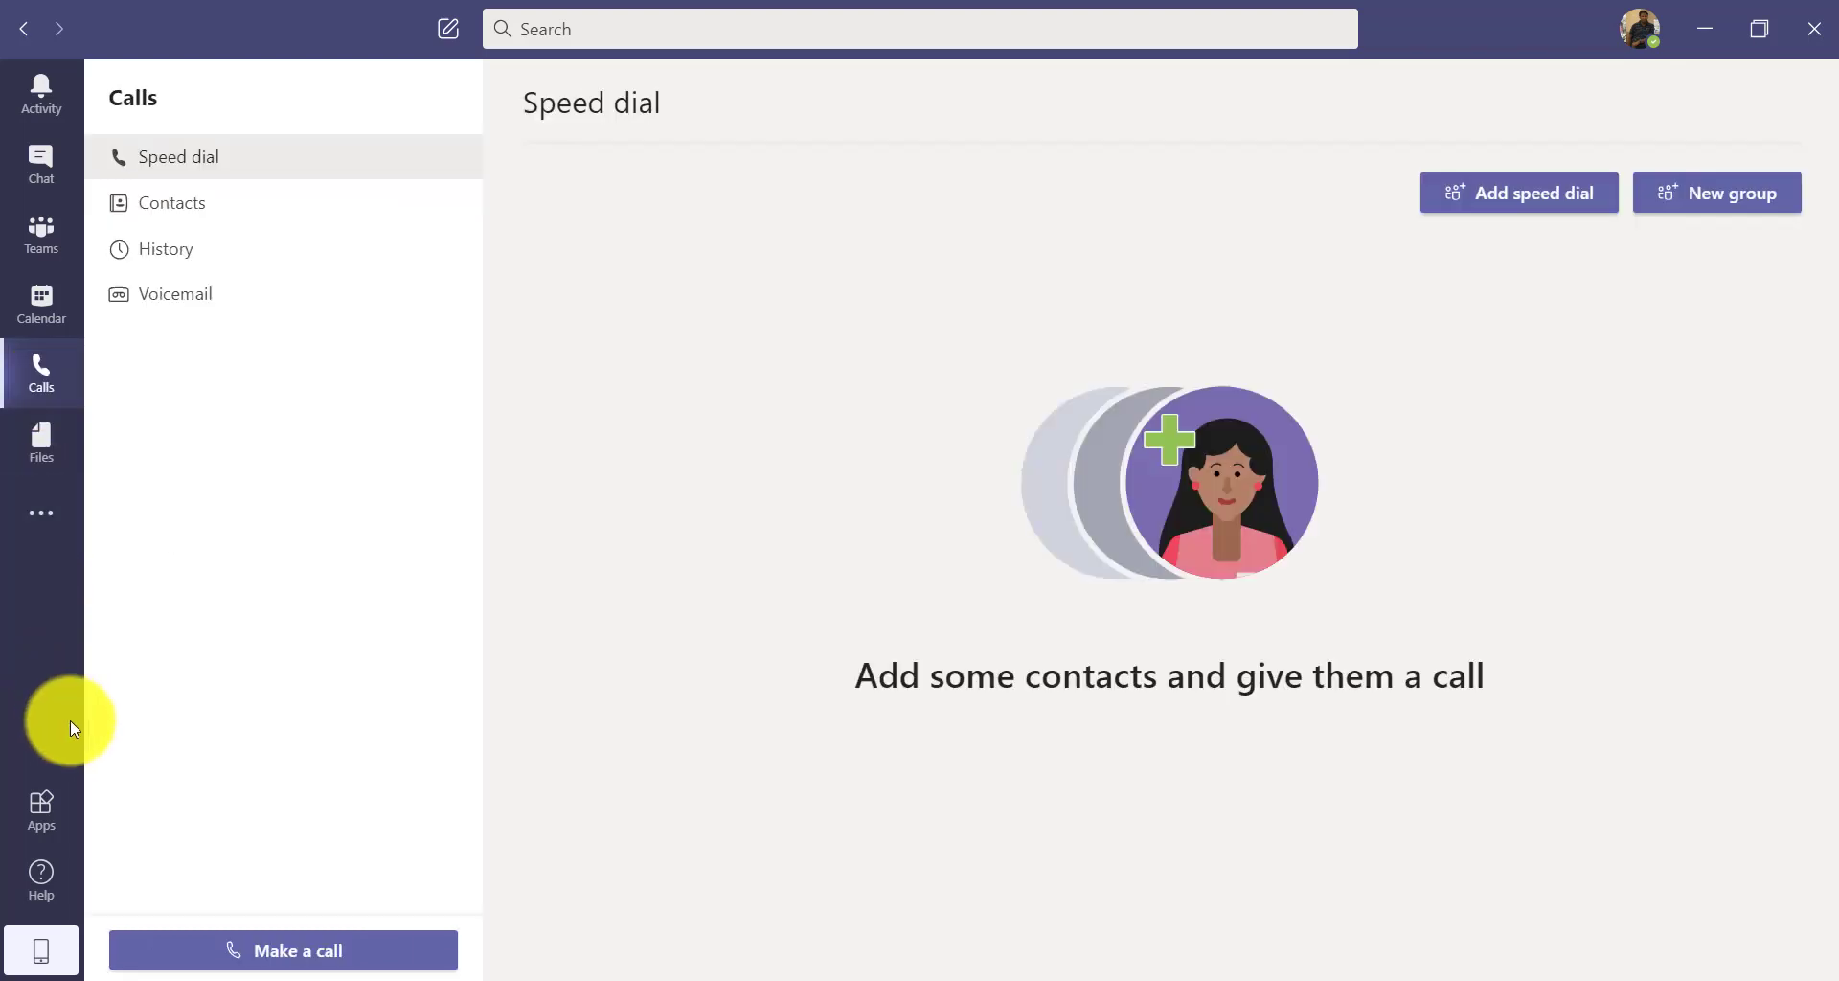
- Search the Teams apps for "appstudio" and open App Studio
left_click(41, 809)
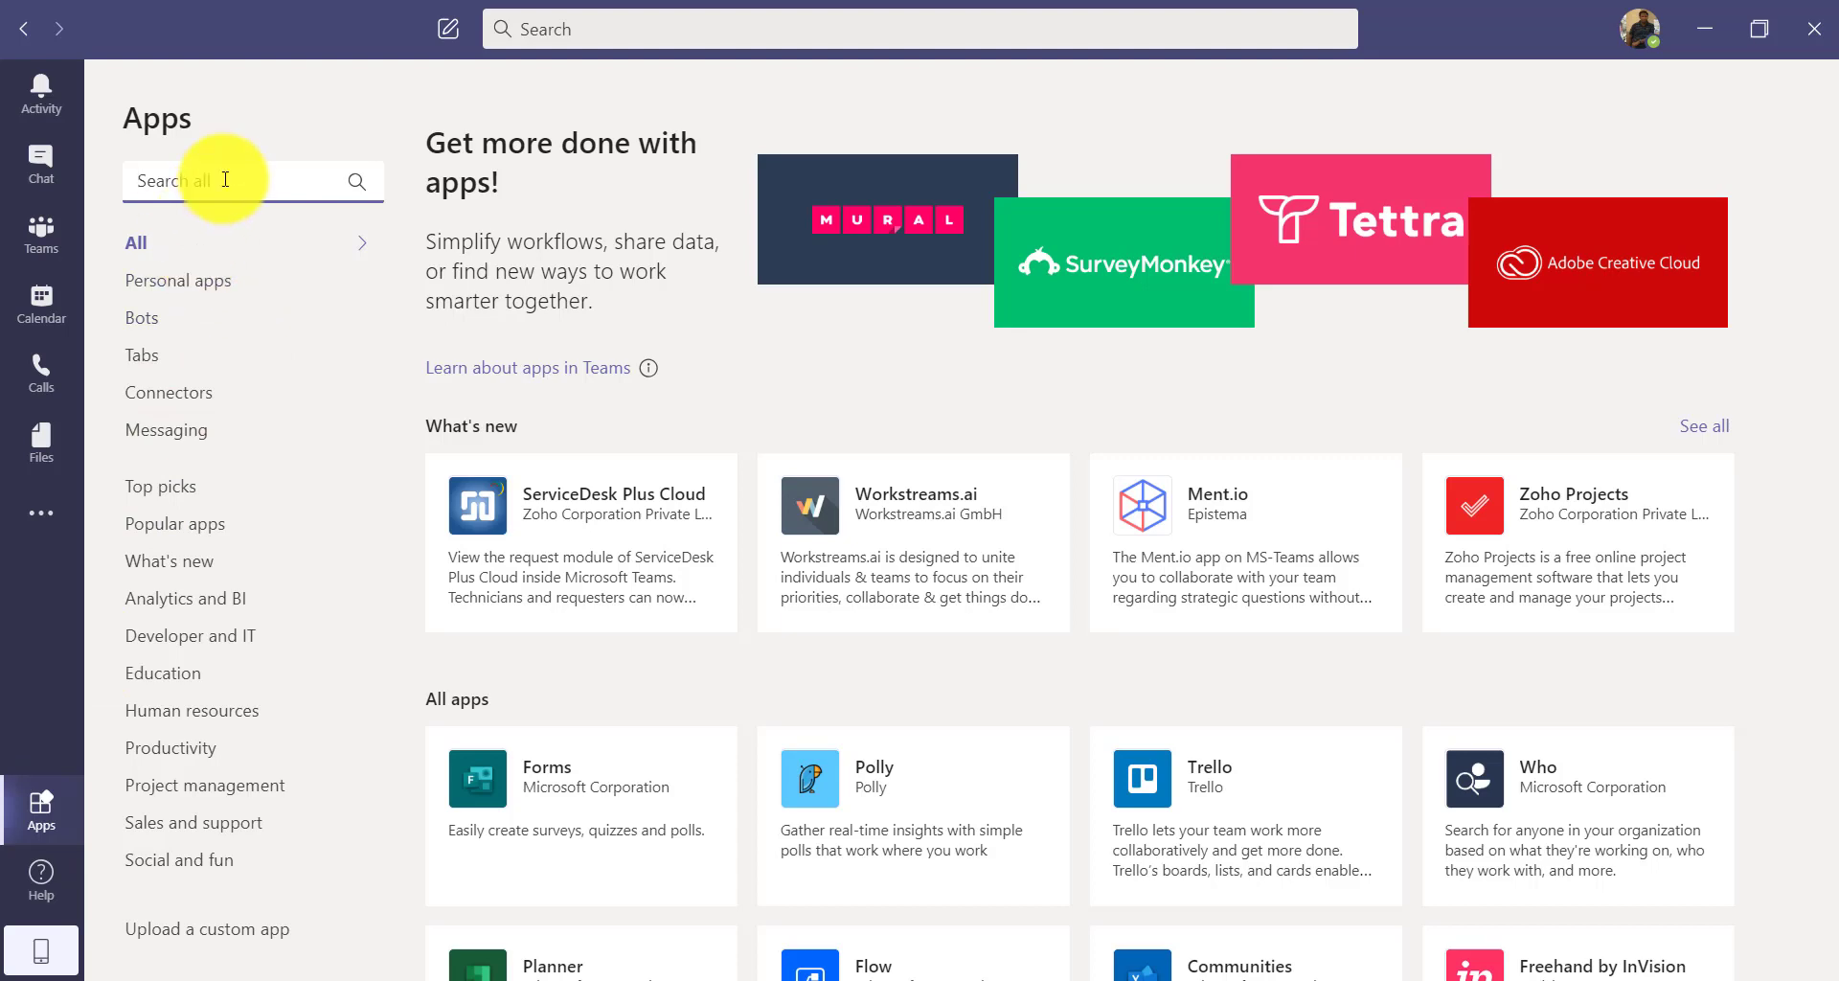
type("appstudio")
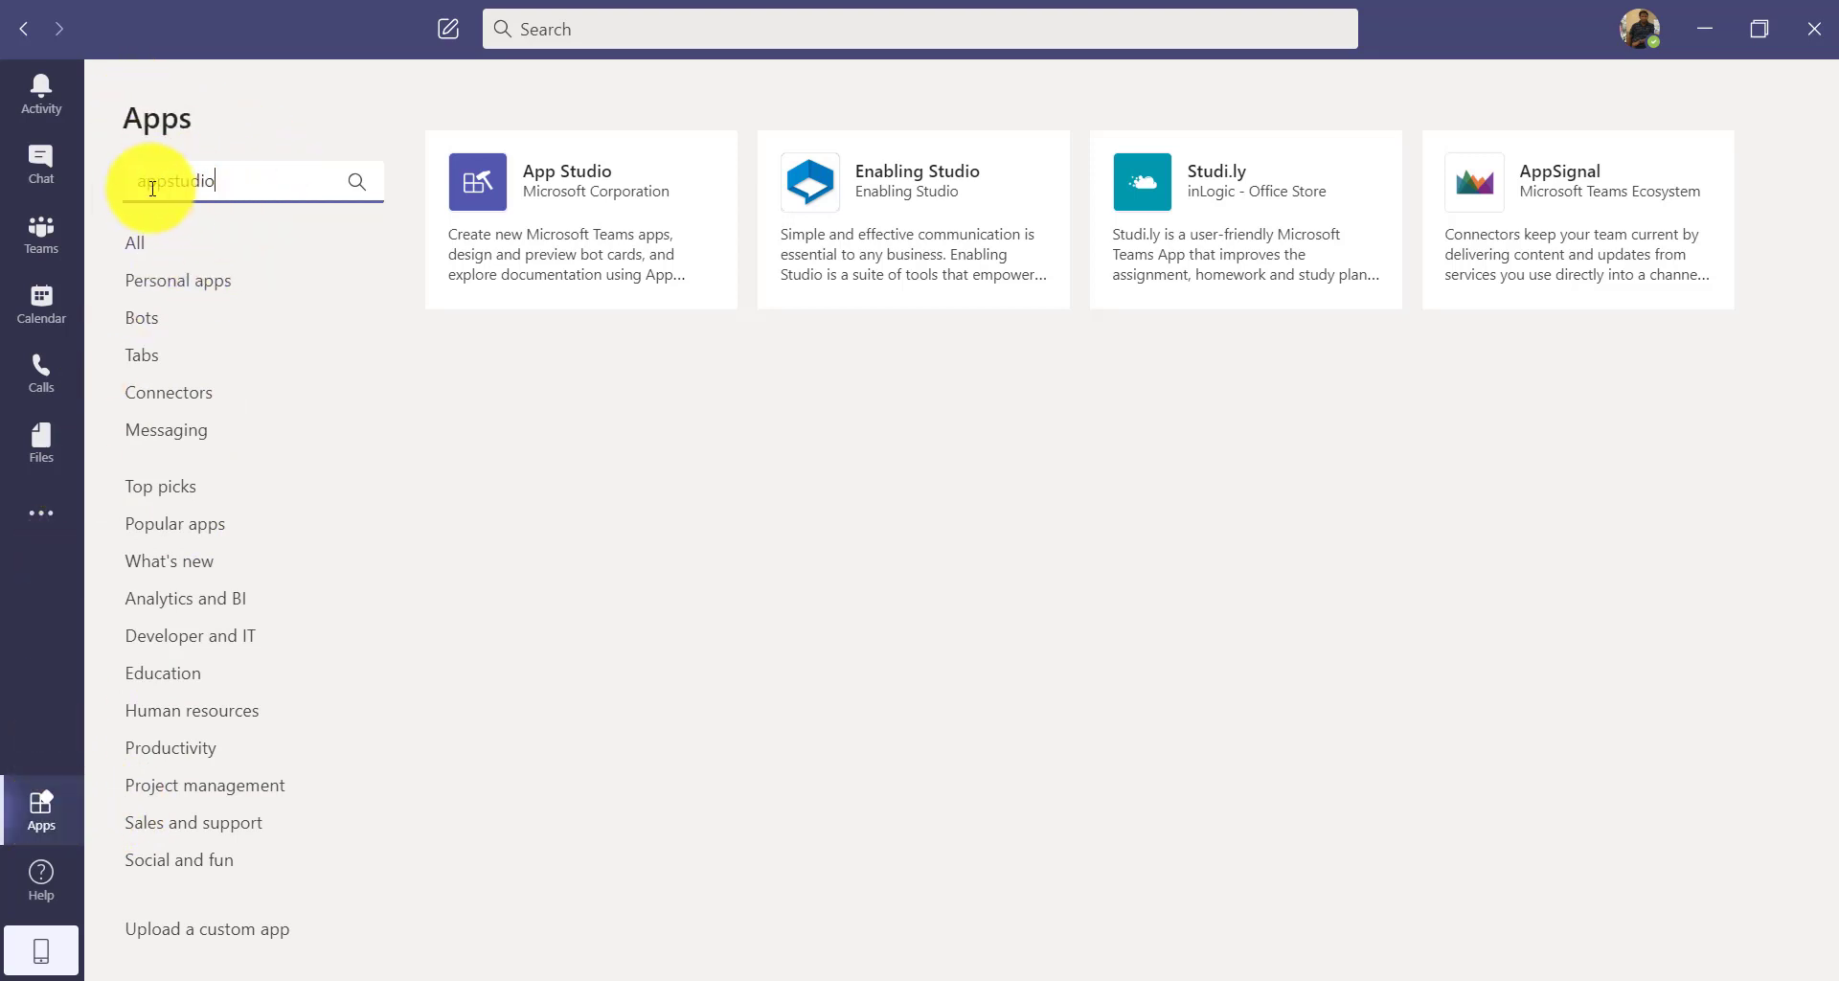
left_click_drag(137, 181, 215, 181)
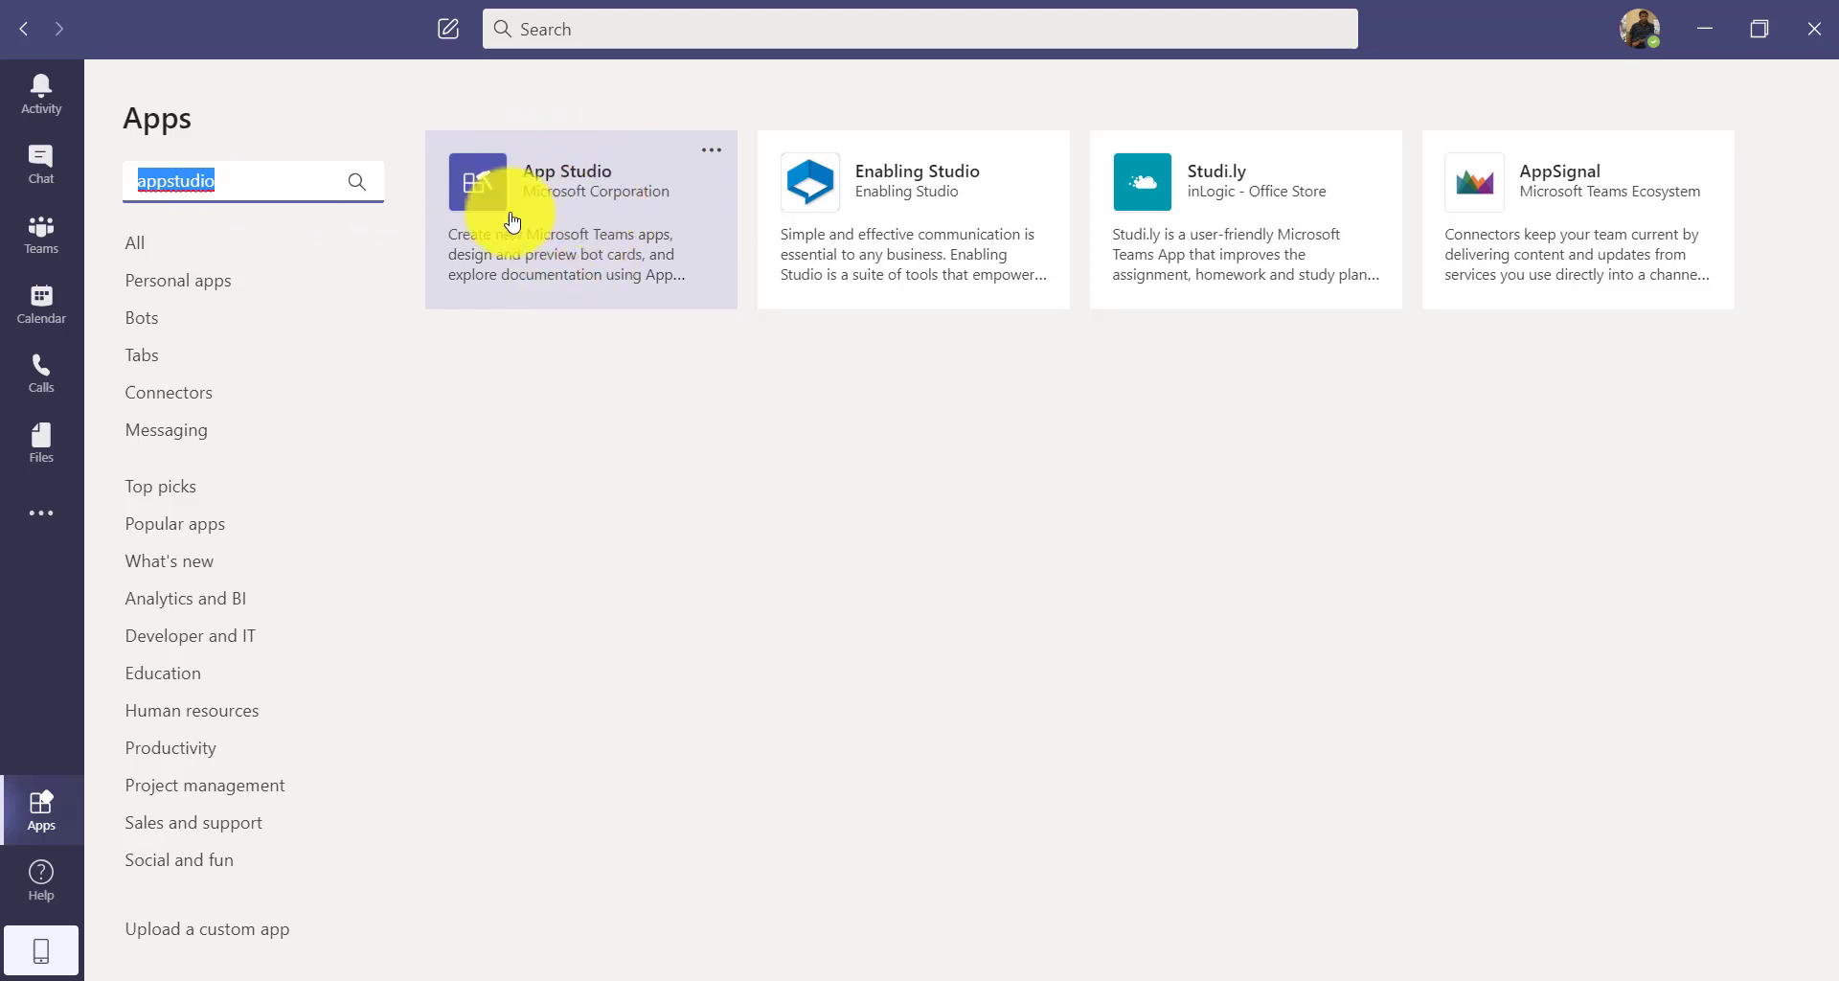
left_click(611, 215)
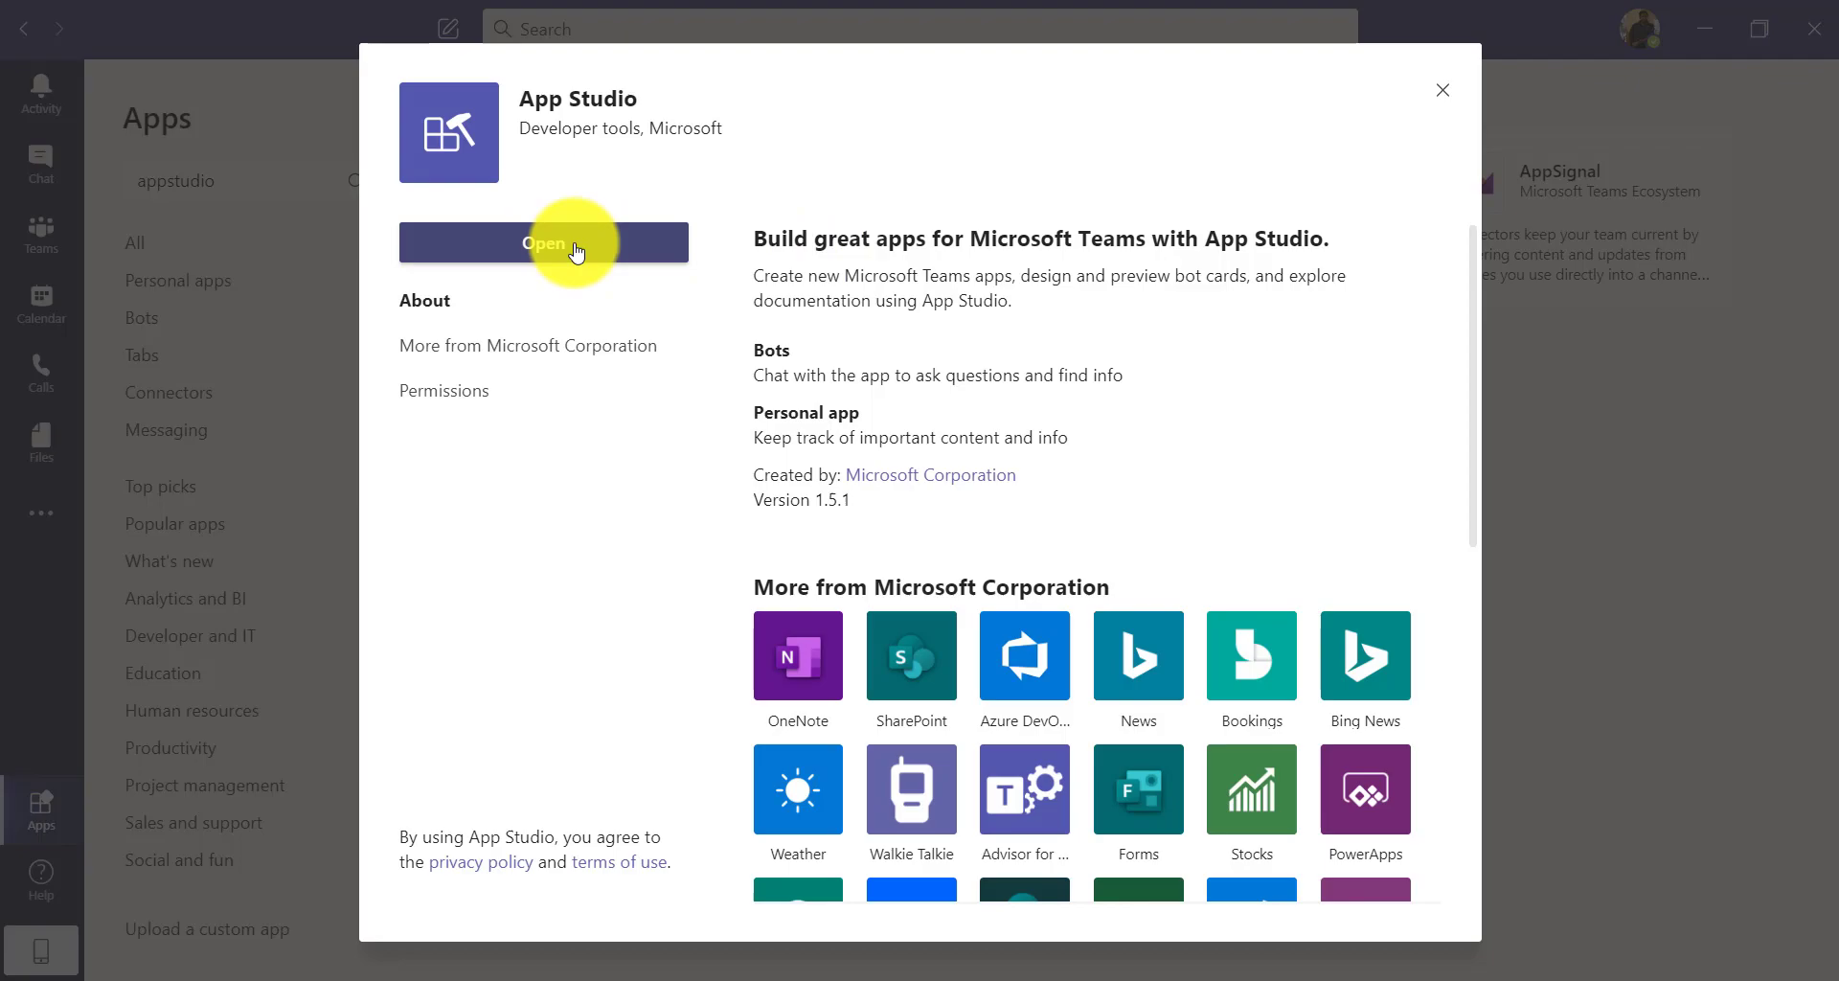
left_click(554, 244)
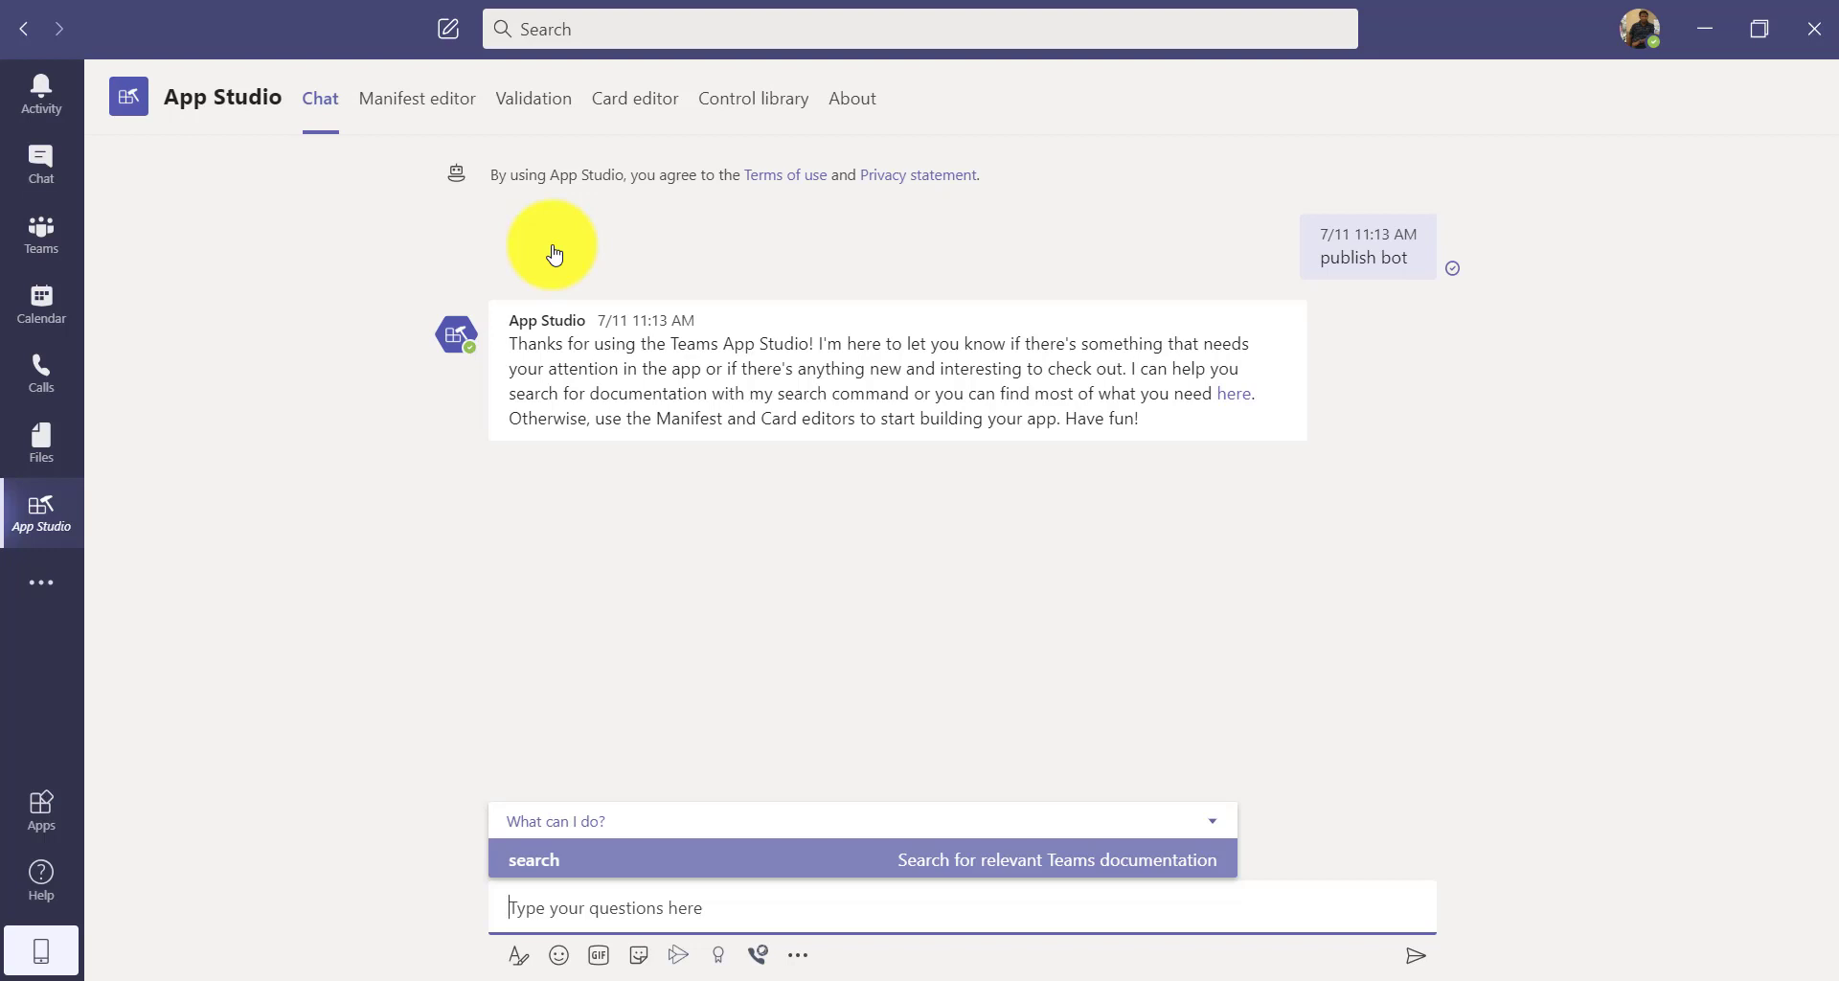
- Create a new app in the Manifest editor with short name PythonBot and full name 1.0.0
left_click(412, 115)
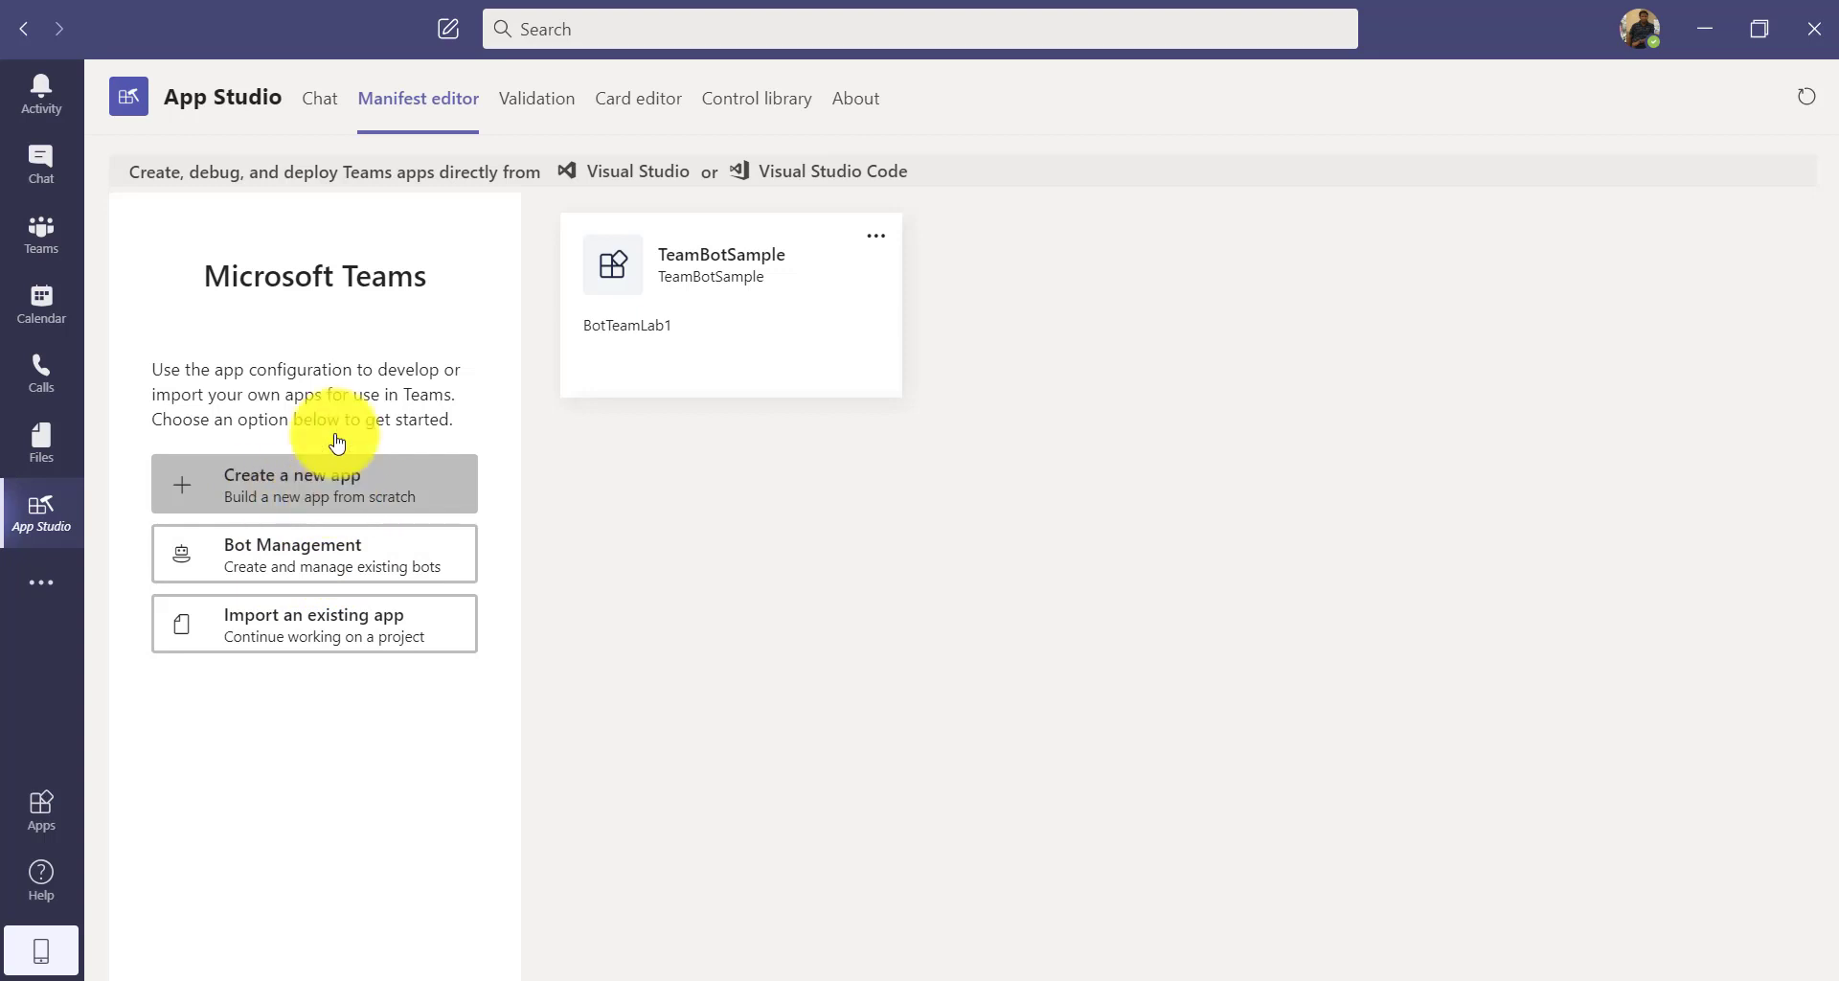
left_click(349, 495)
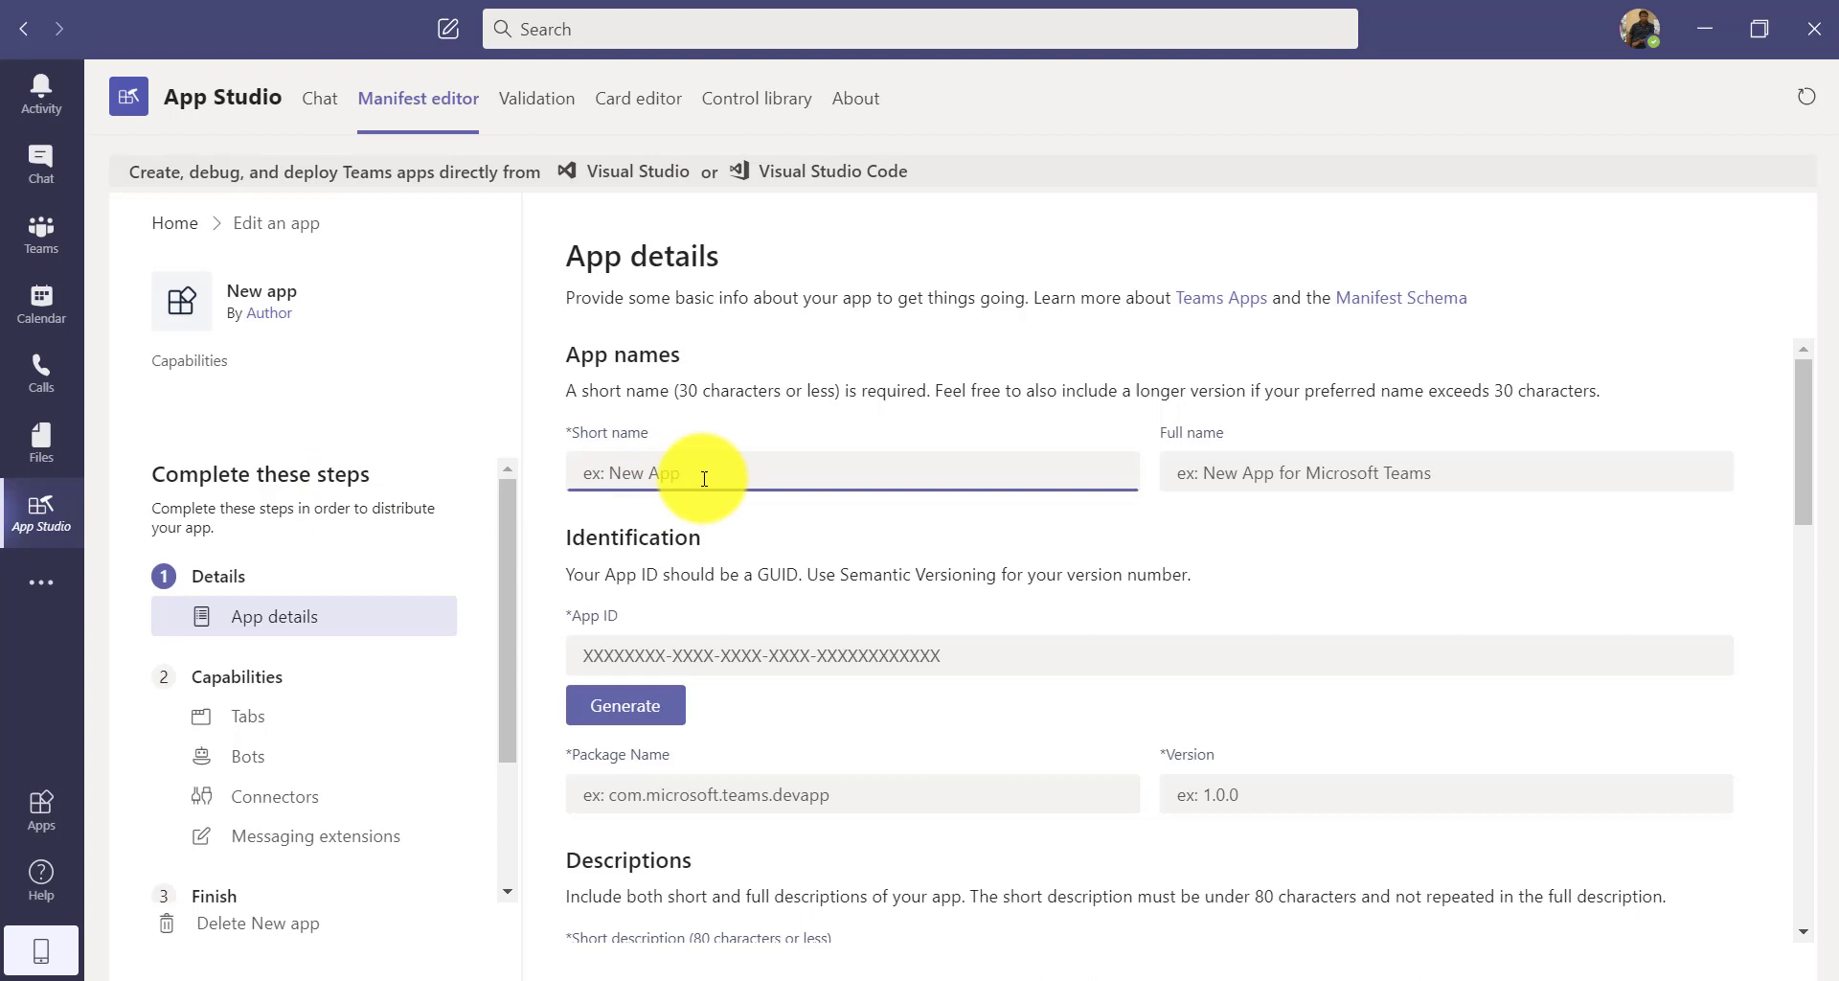
type("Pythi")
type("nBit")
key("Tab")
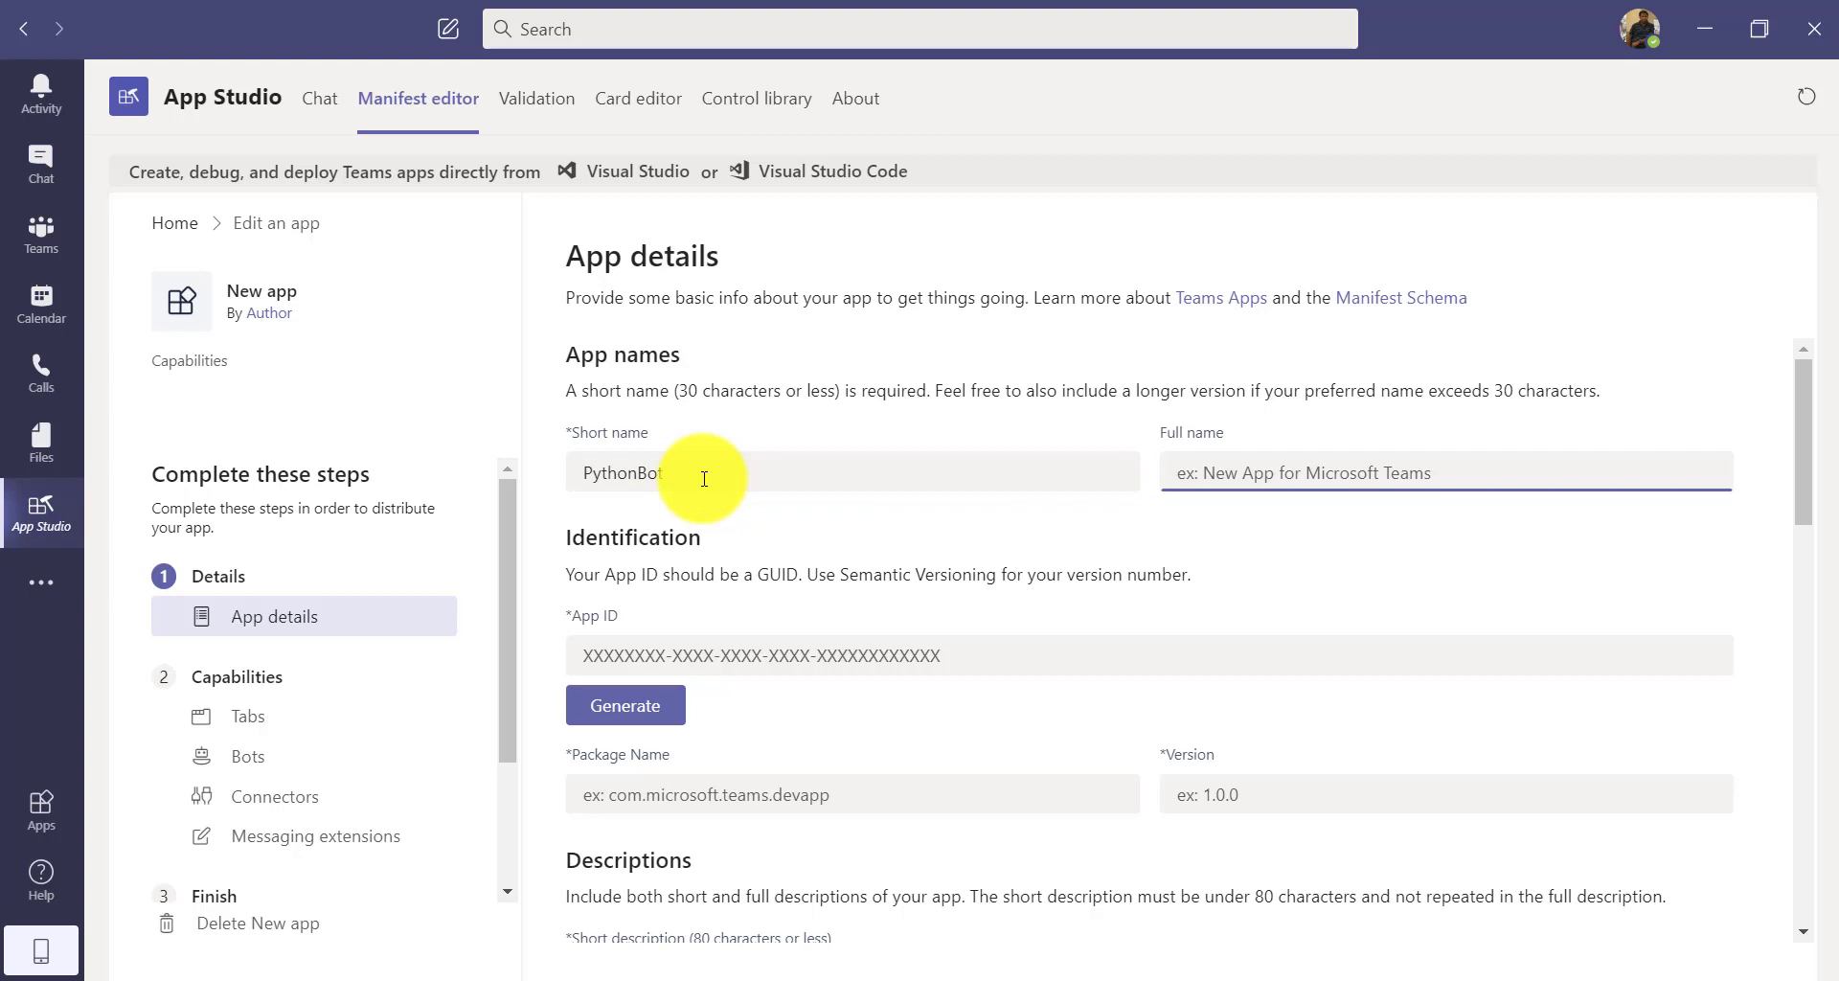
type("1.0.0")
key("Tab")
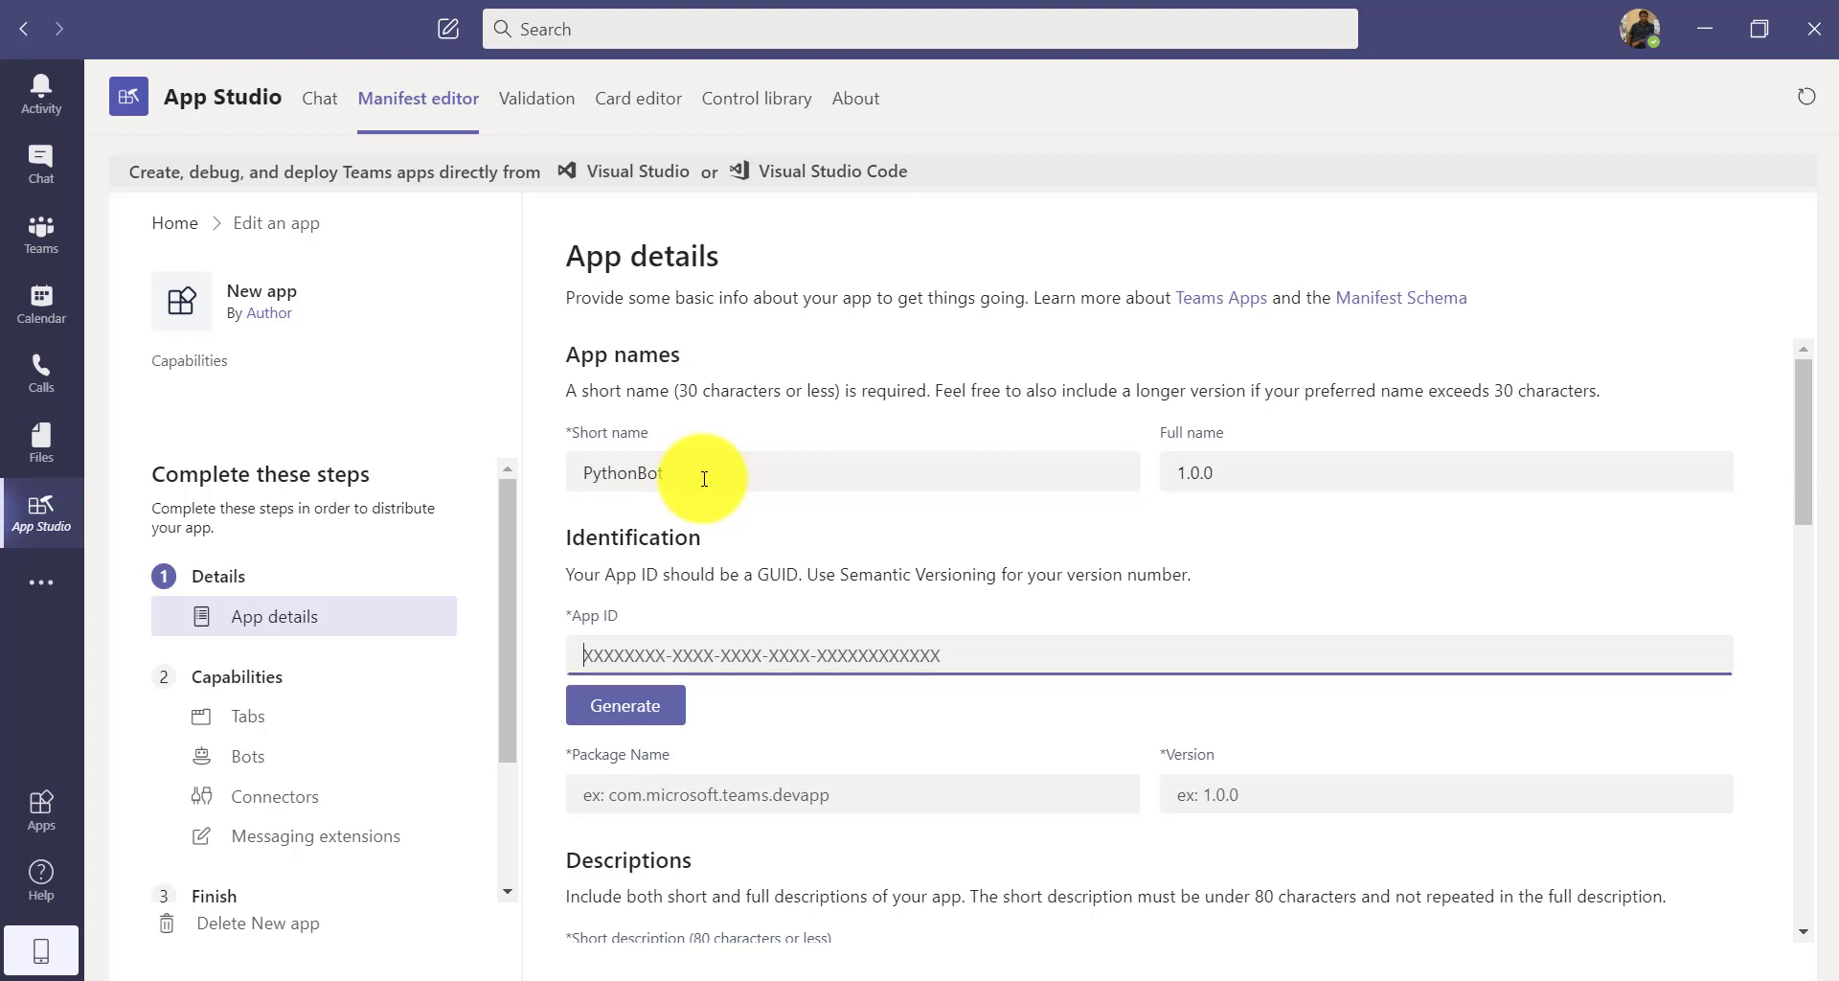
- Fill in the app identification with a generated App ID, package name com.python.bot and version 1.0.0
left_click(613, 707)
scroll(730, 690, "down", 3)
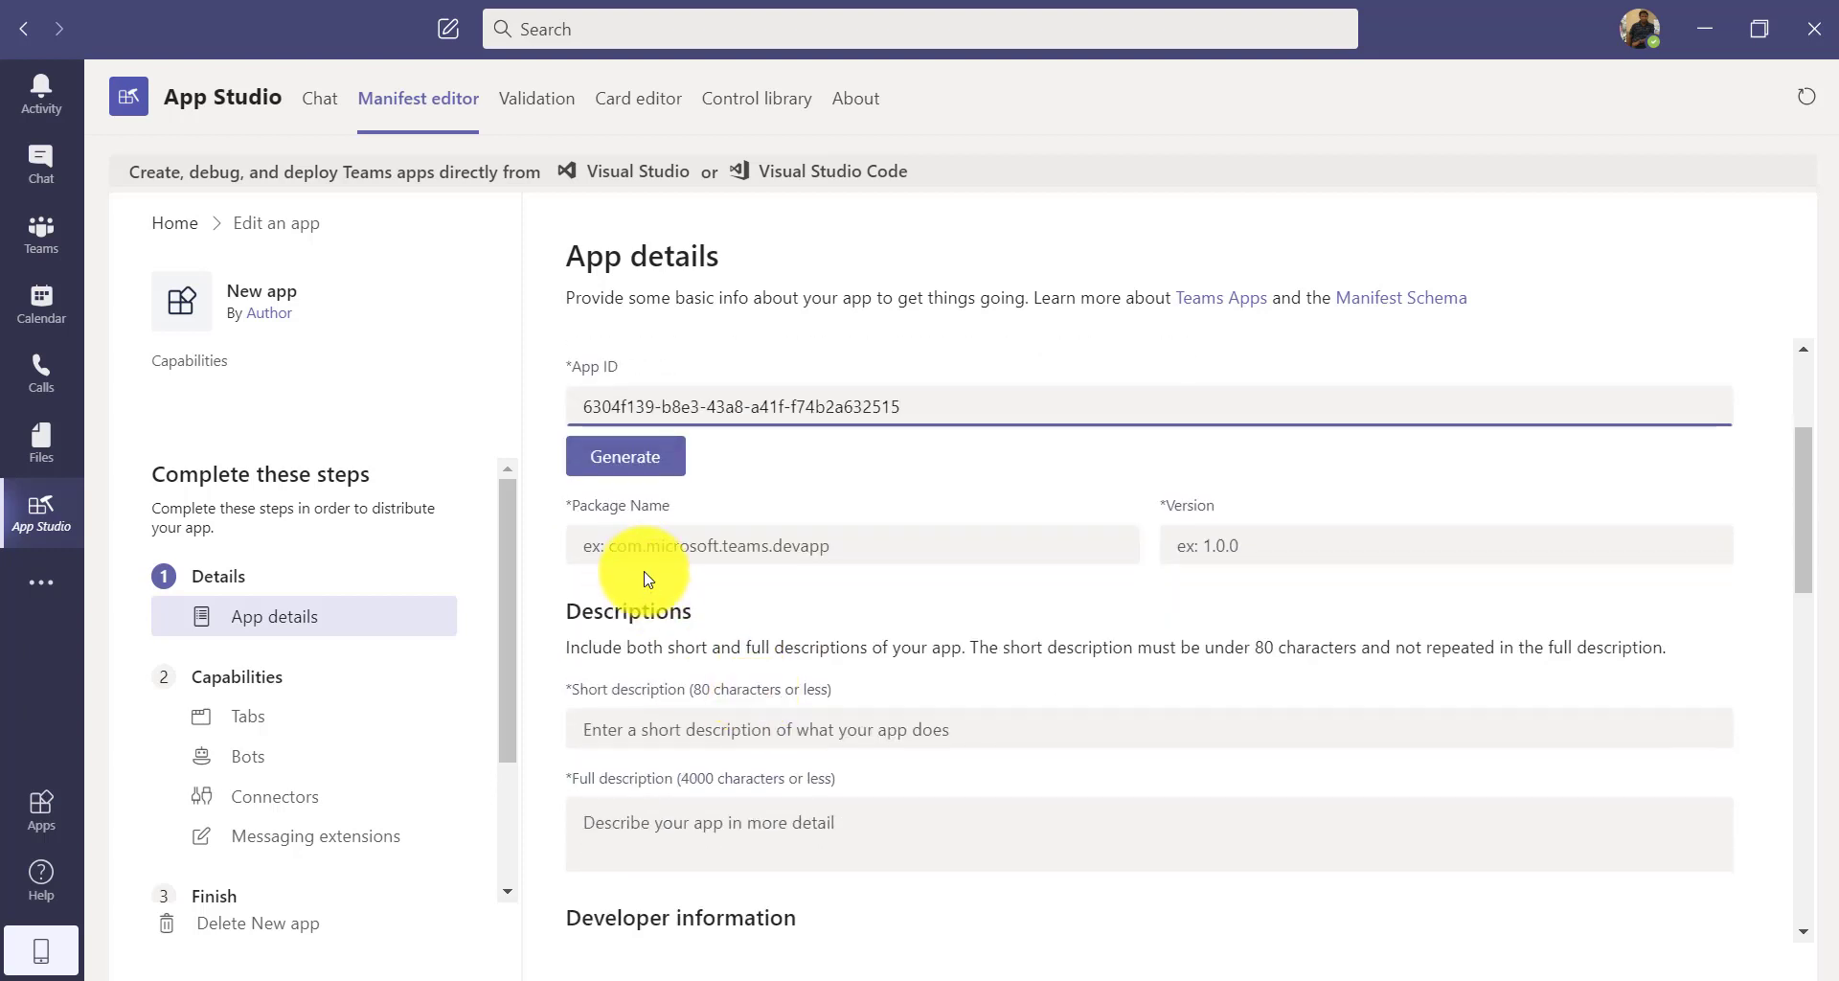
left_click(646, 549)
type("com.")
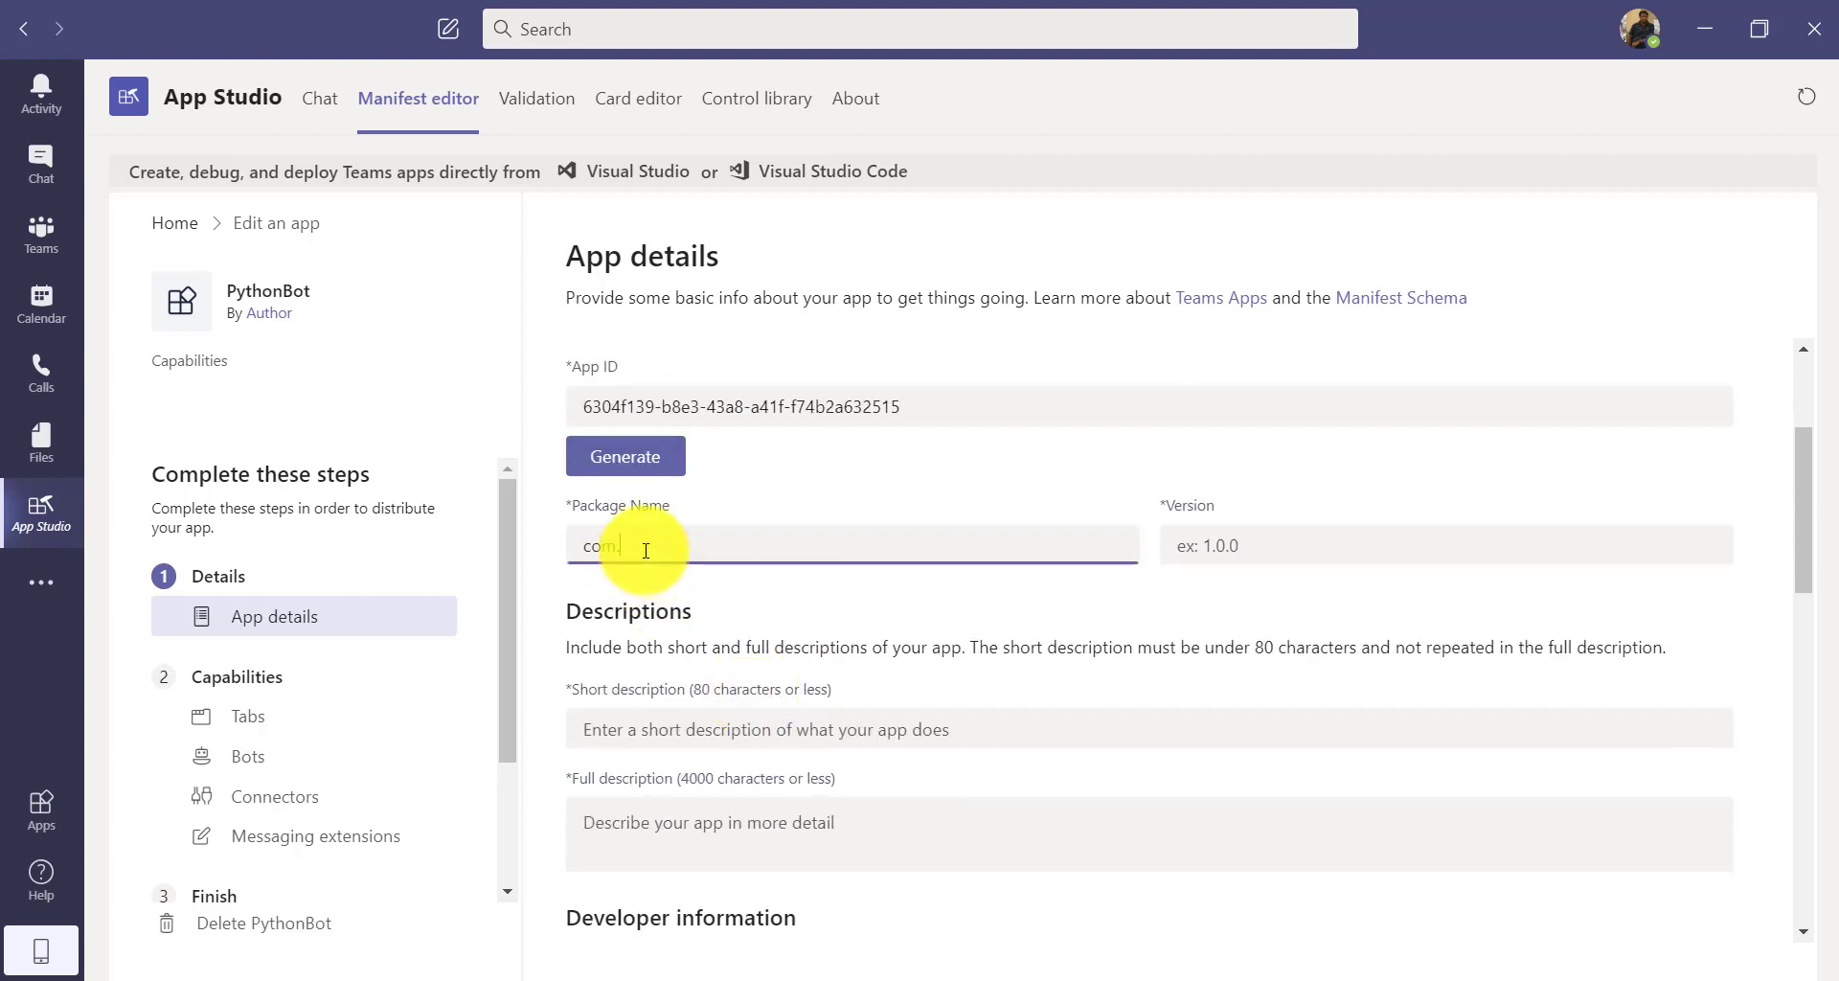
type("python")
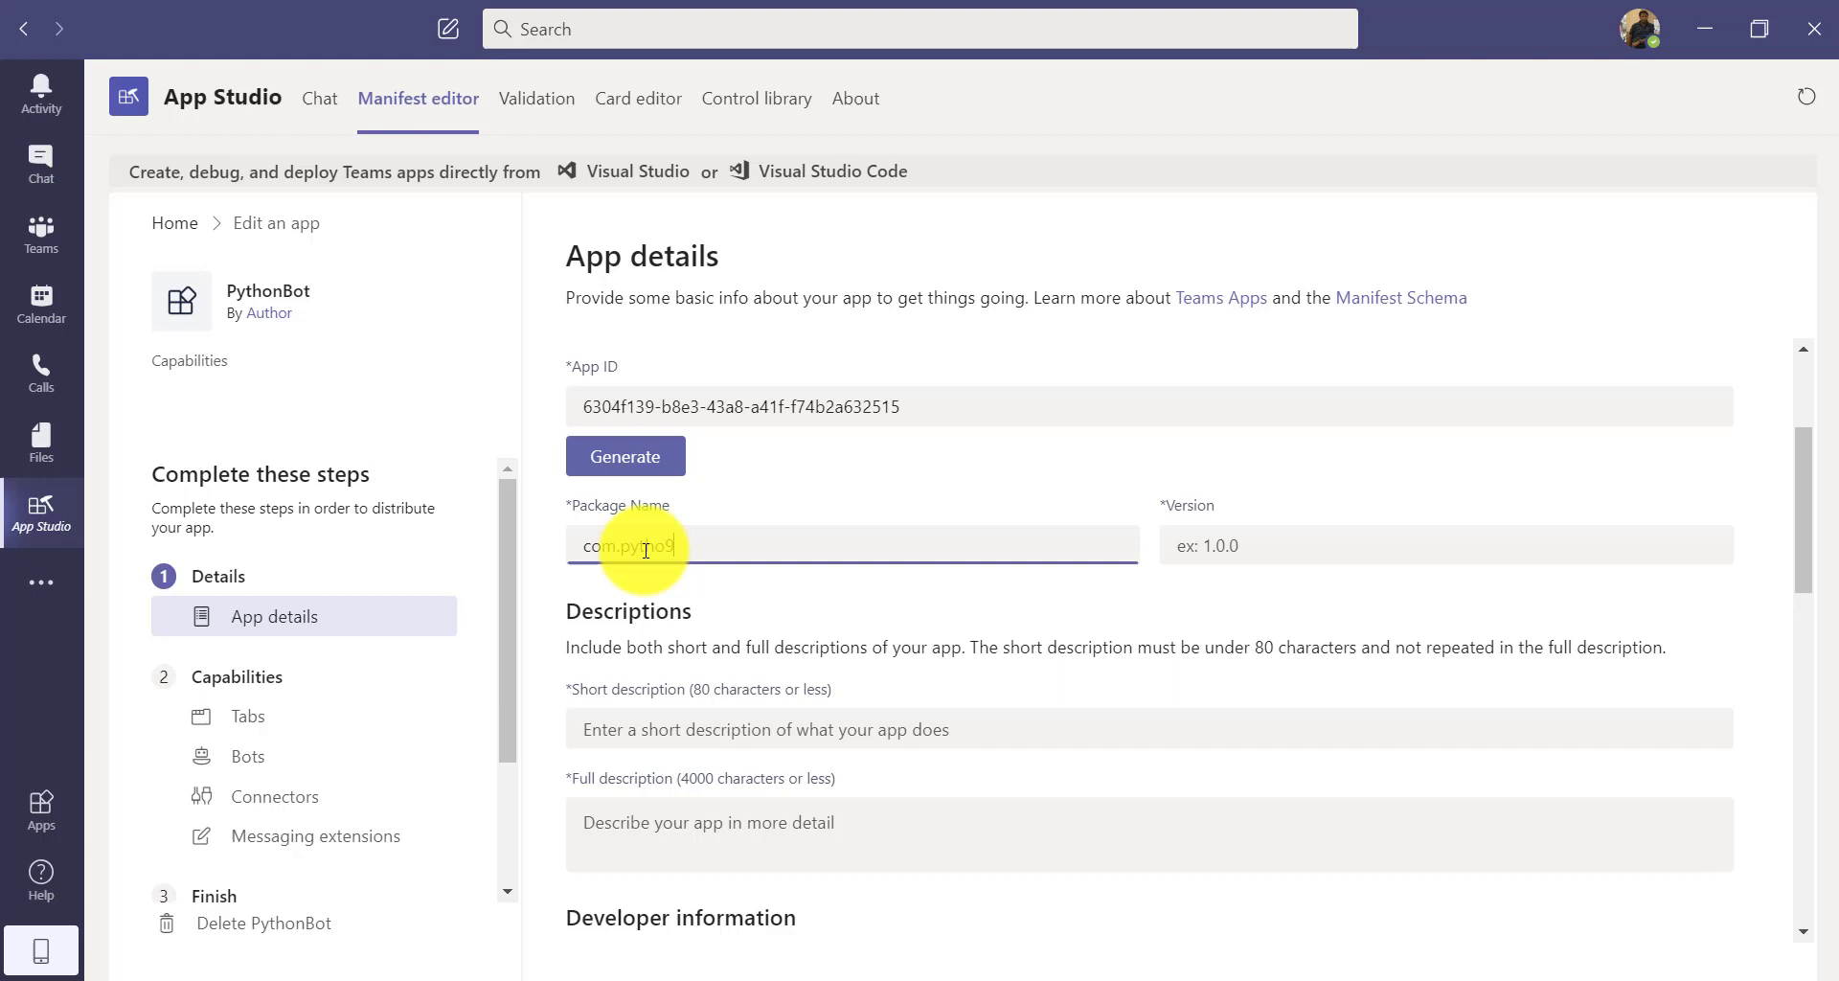
type(".bot")
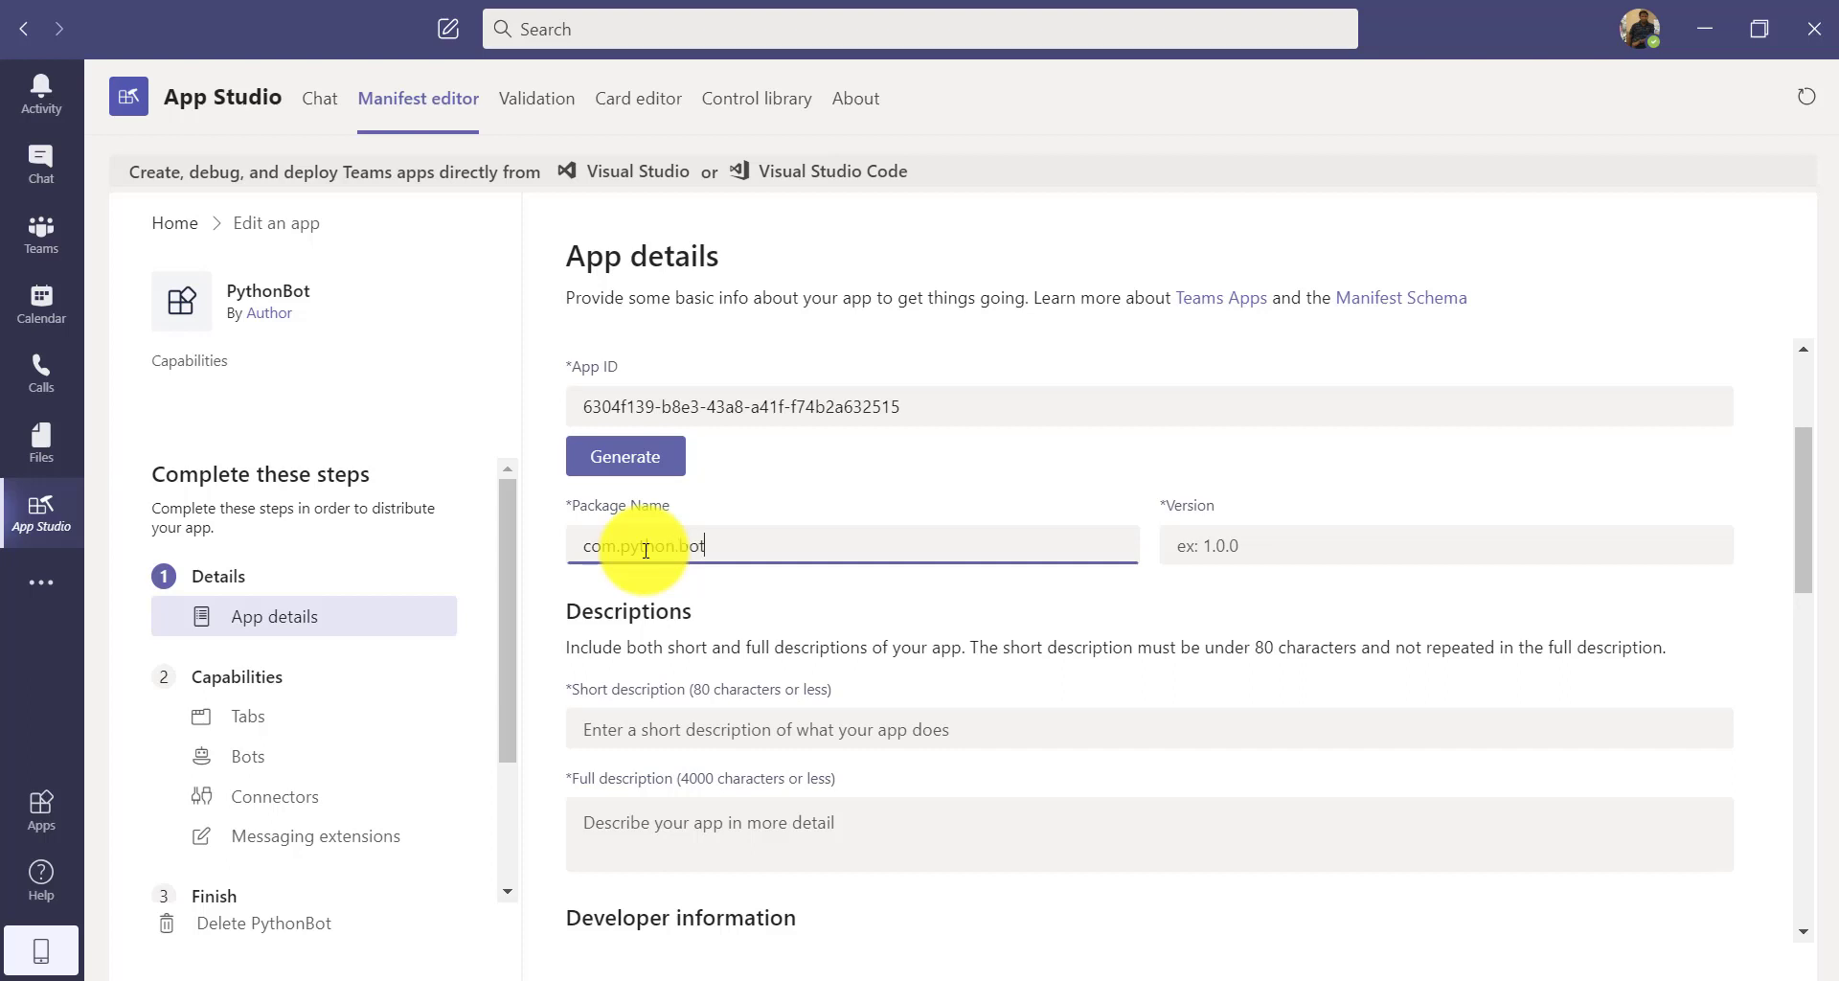
key("Tab")
type("1.0.0o")
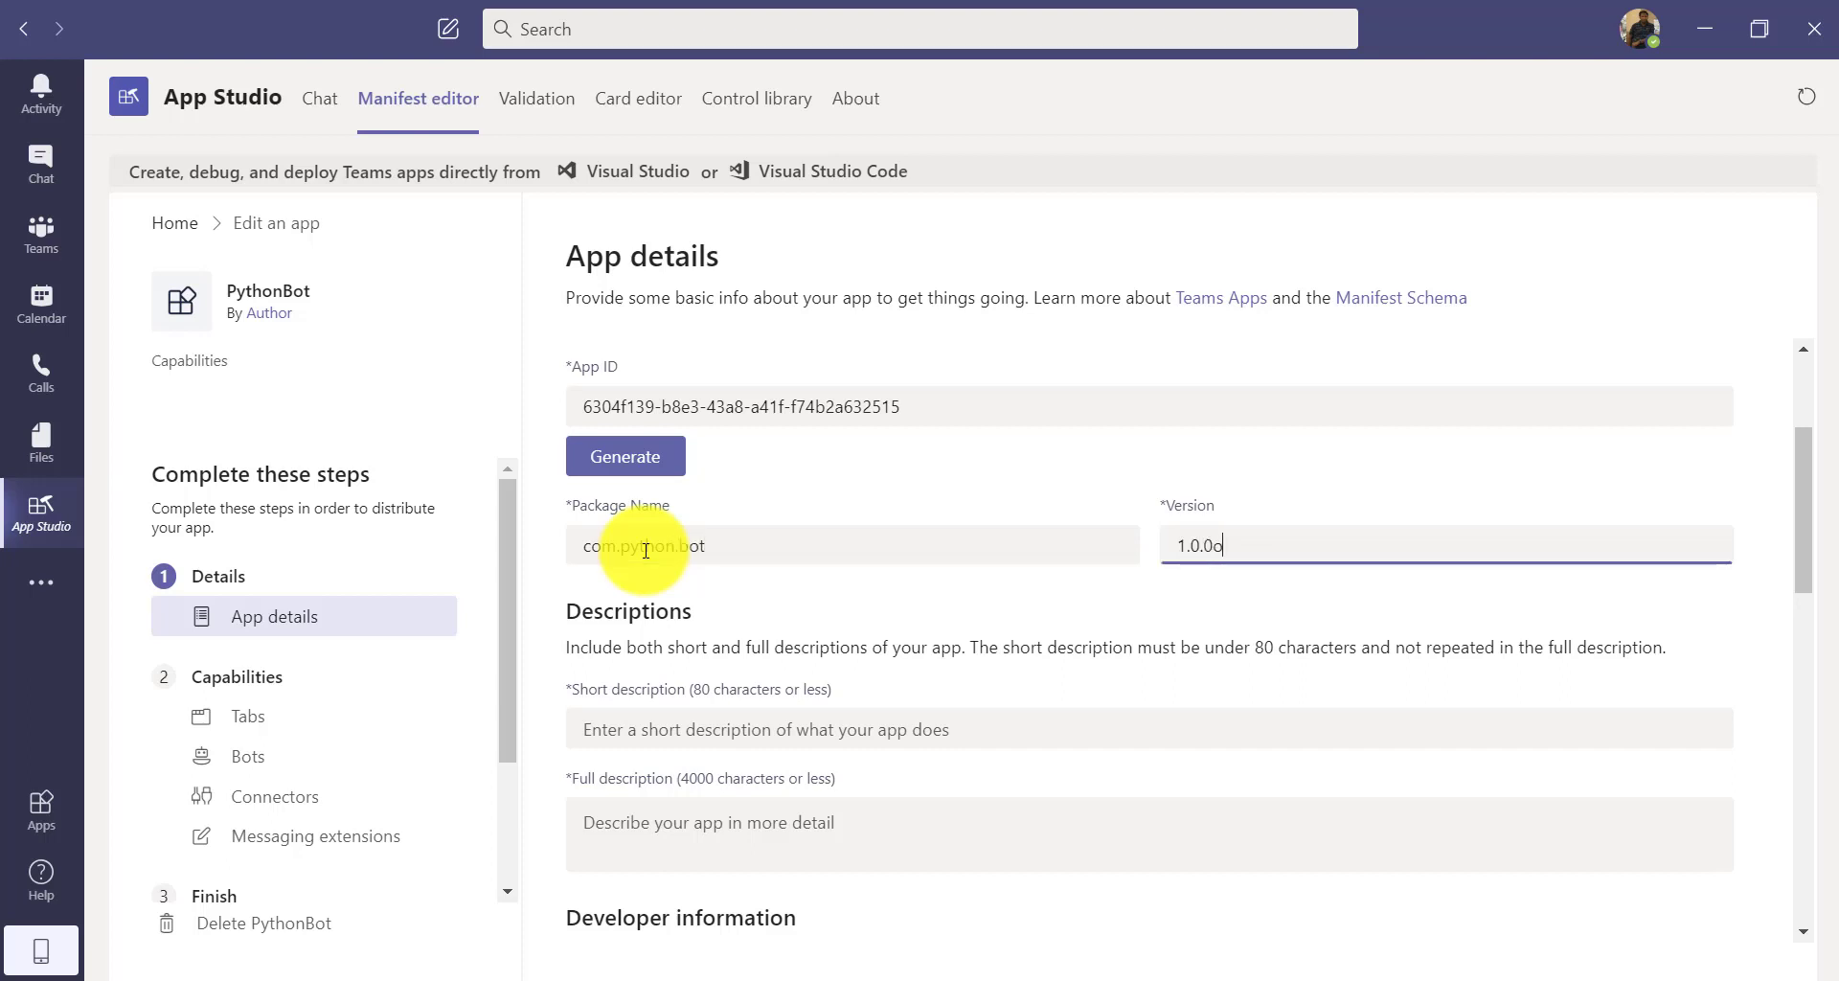
- Replace the app's full name with "Python Bot test application"
scroll(646, 550, "up", 3)
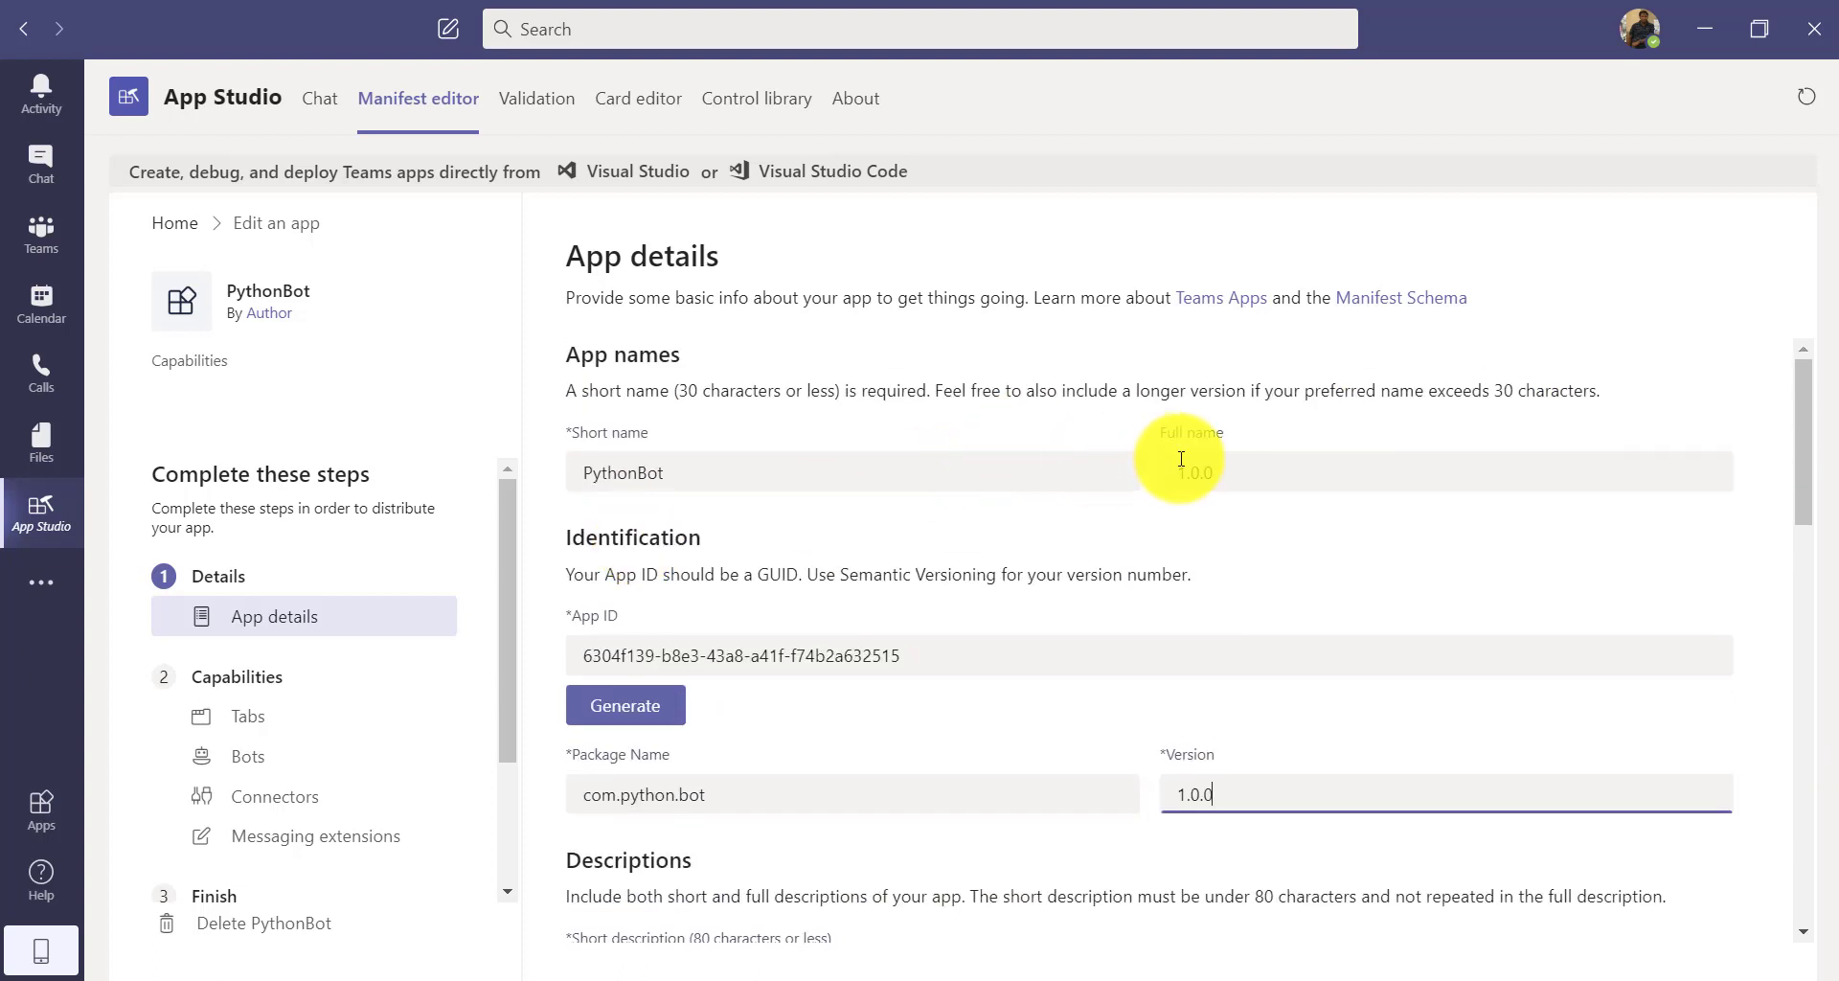
left_click_drag(1252, 476, 1121, 474)
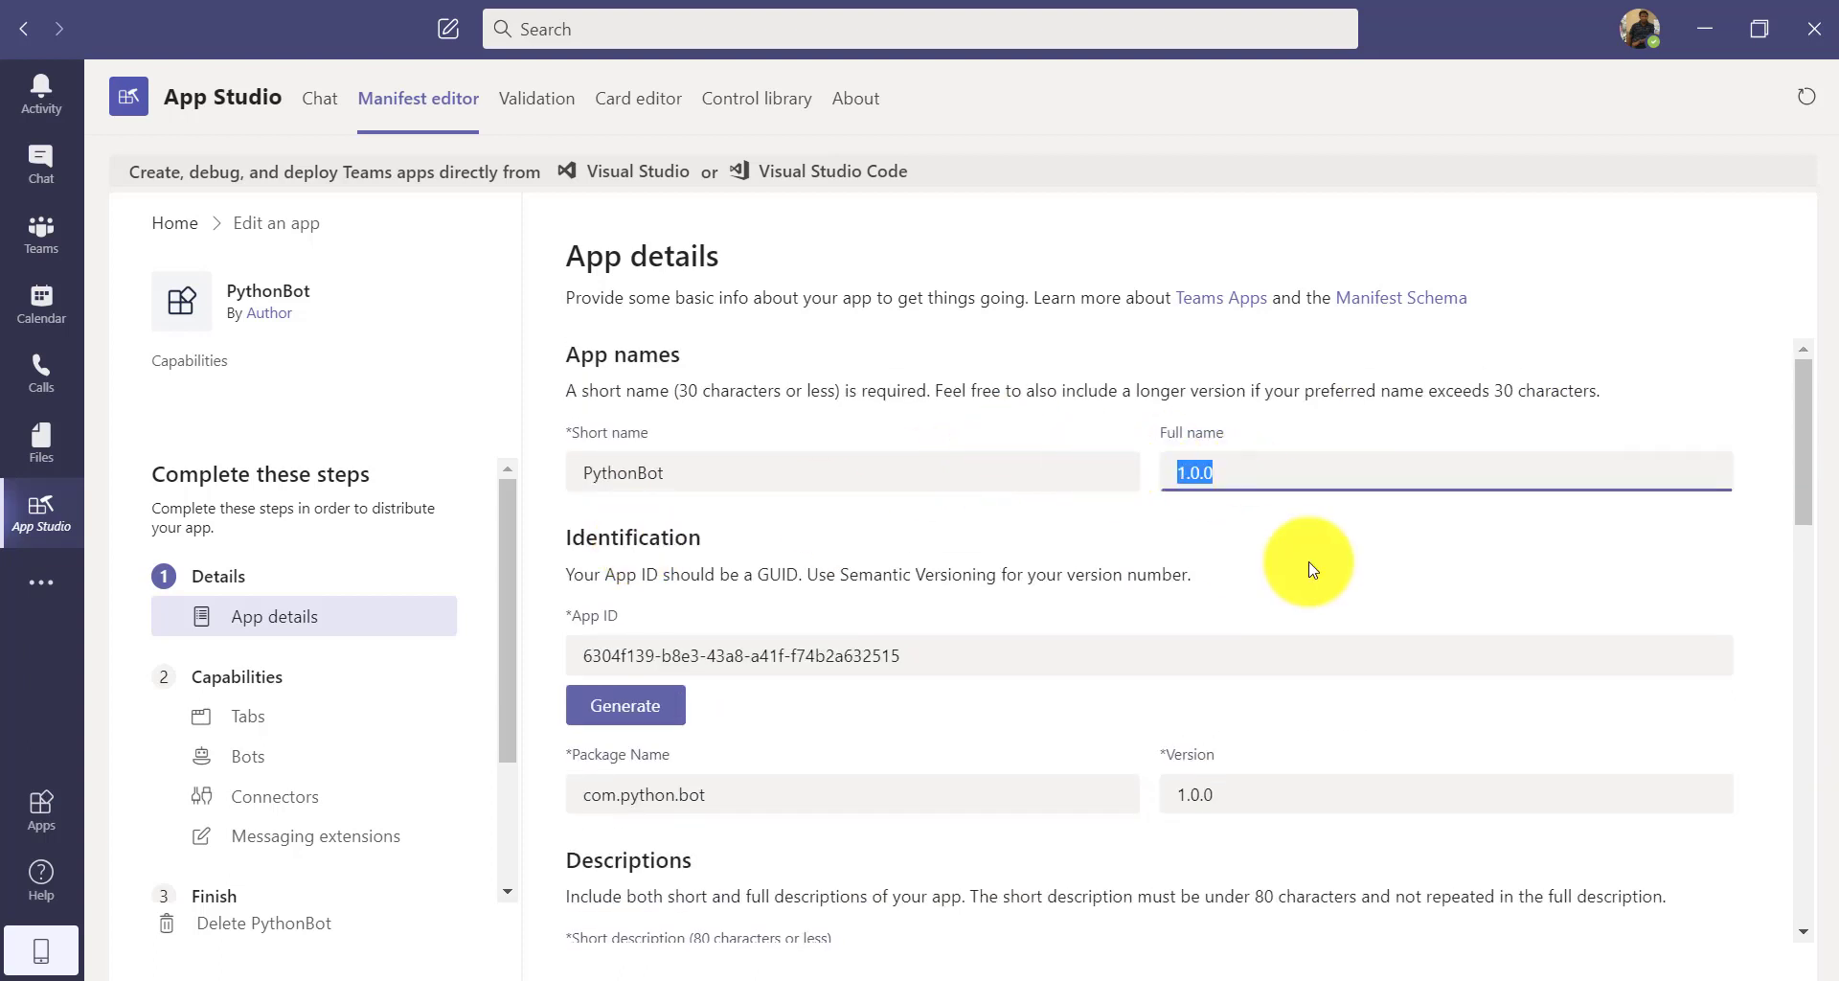
key("BackSpace")
type("Python Bot test ")
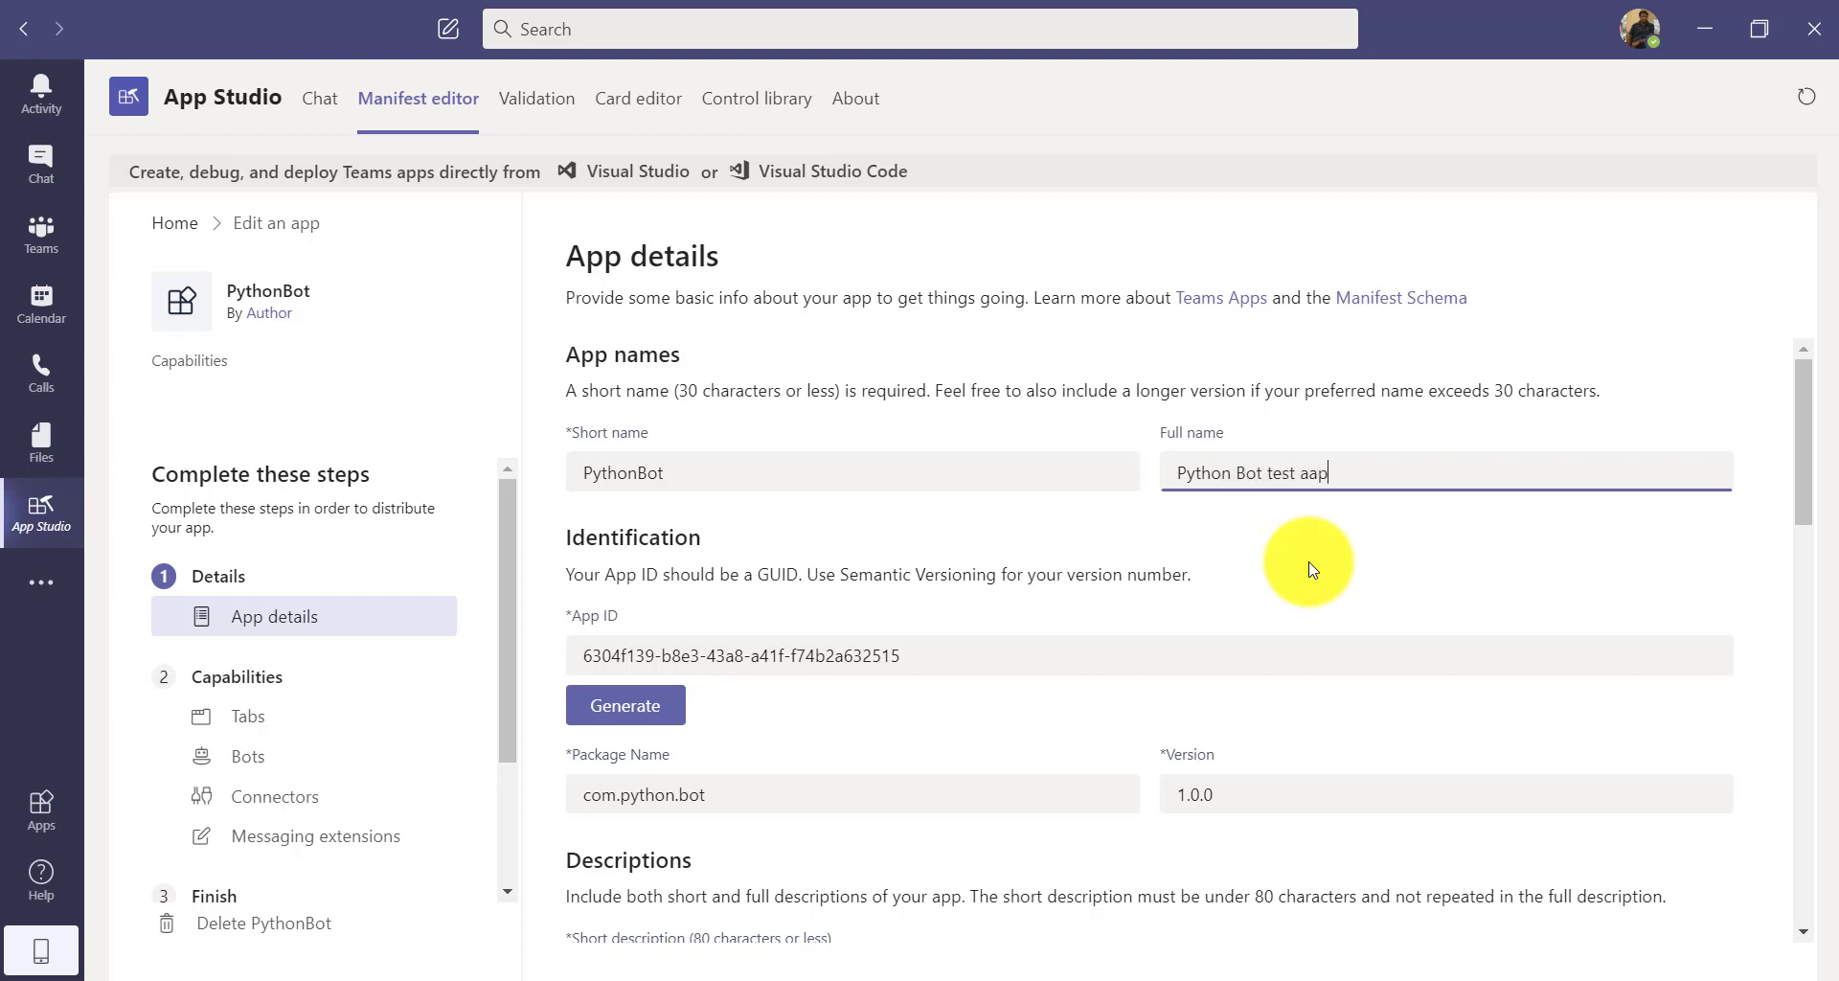
type("application")
scroll(910, 602, "down", 1)
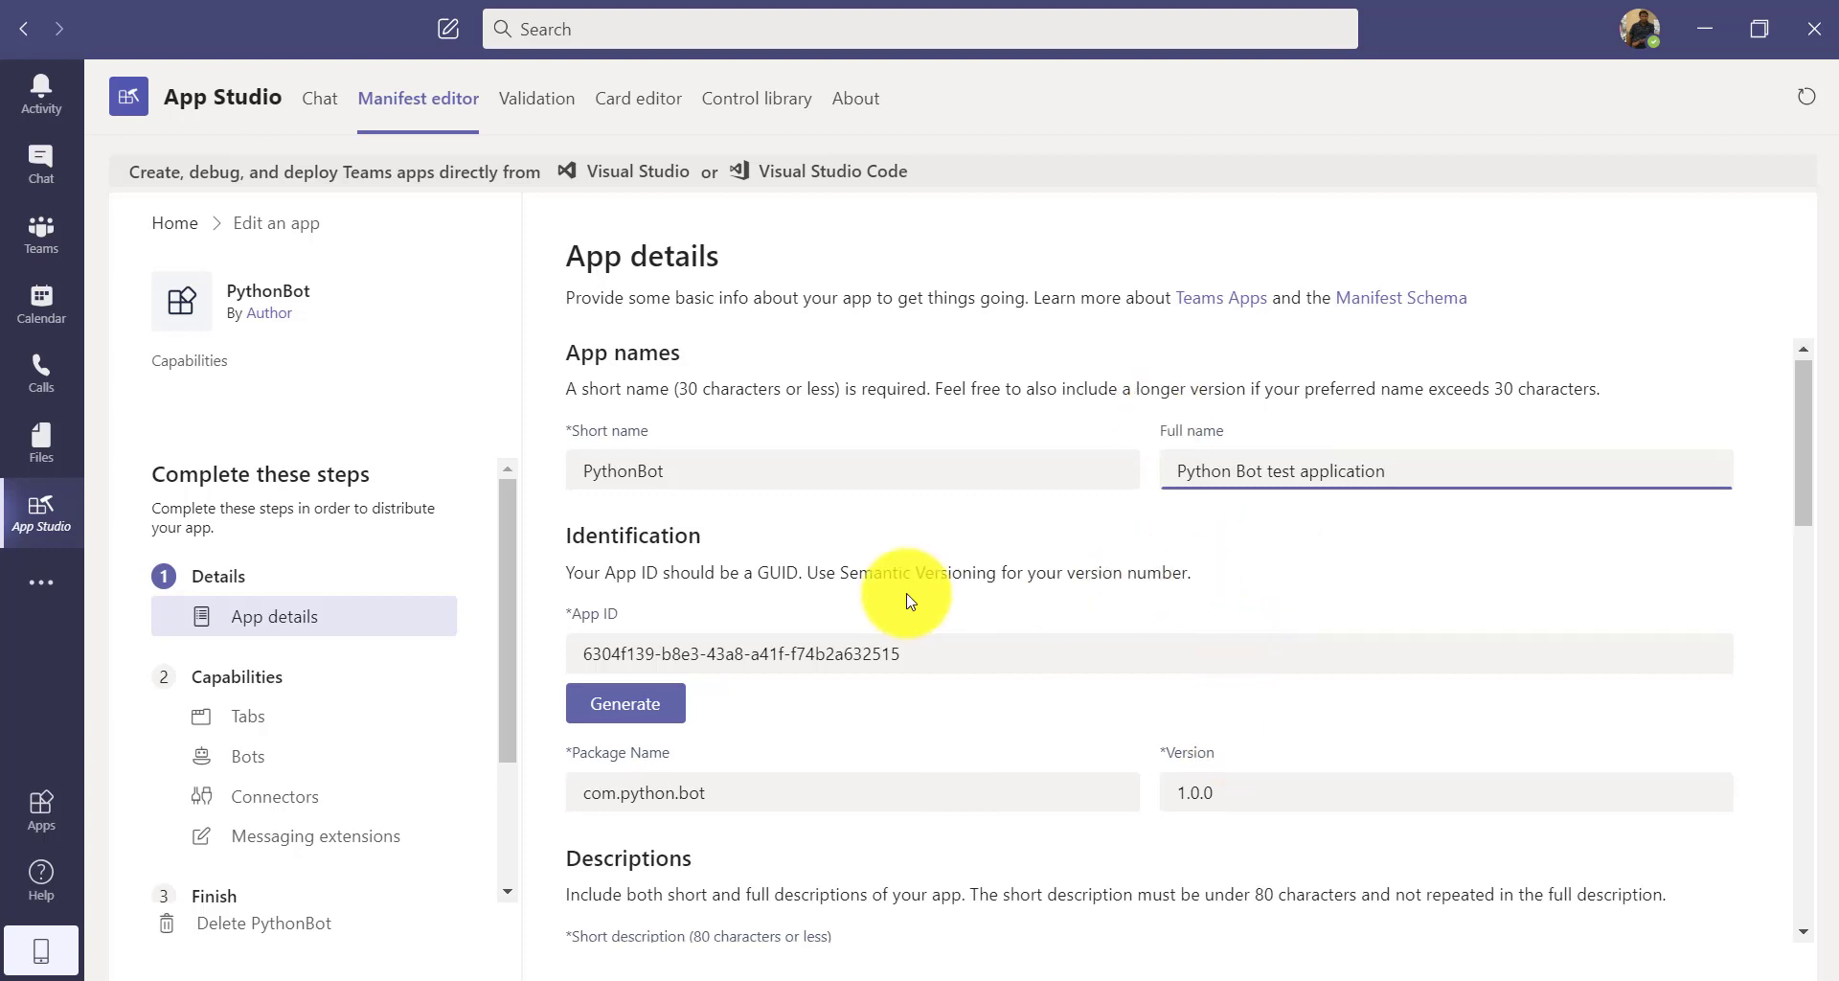
- Enter "Python bot" as the app's short description
scroll(905, 589, "down", 4)
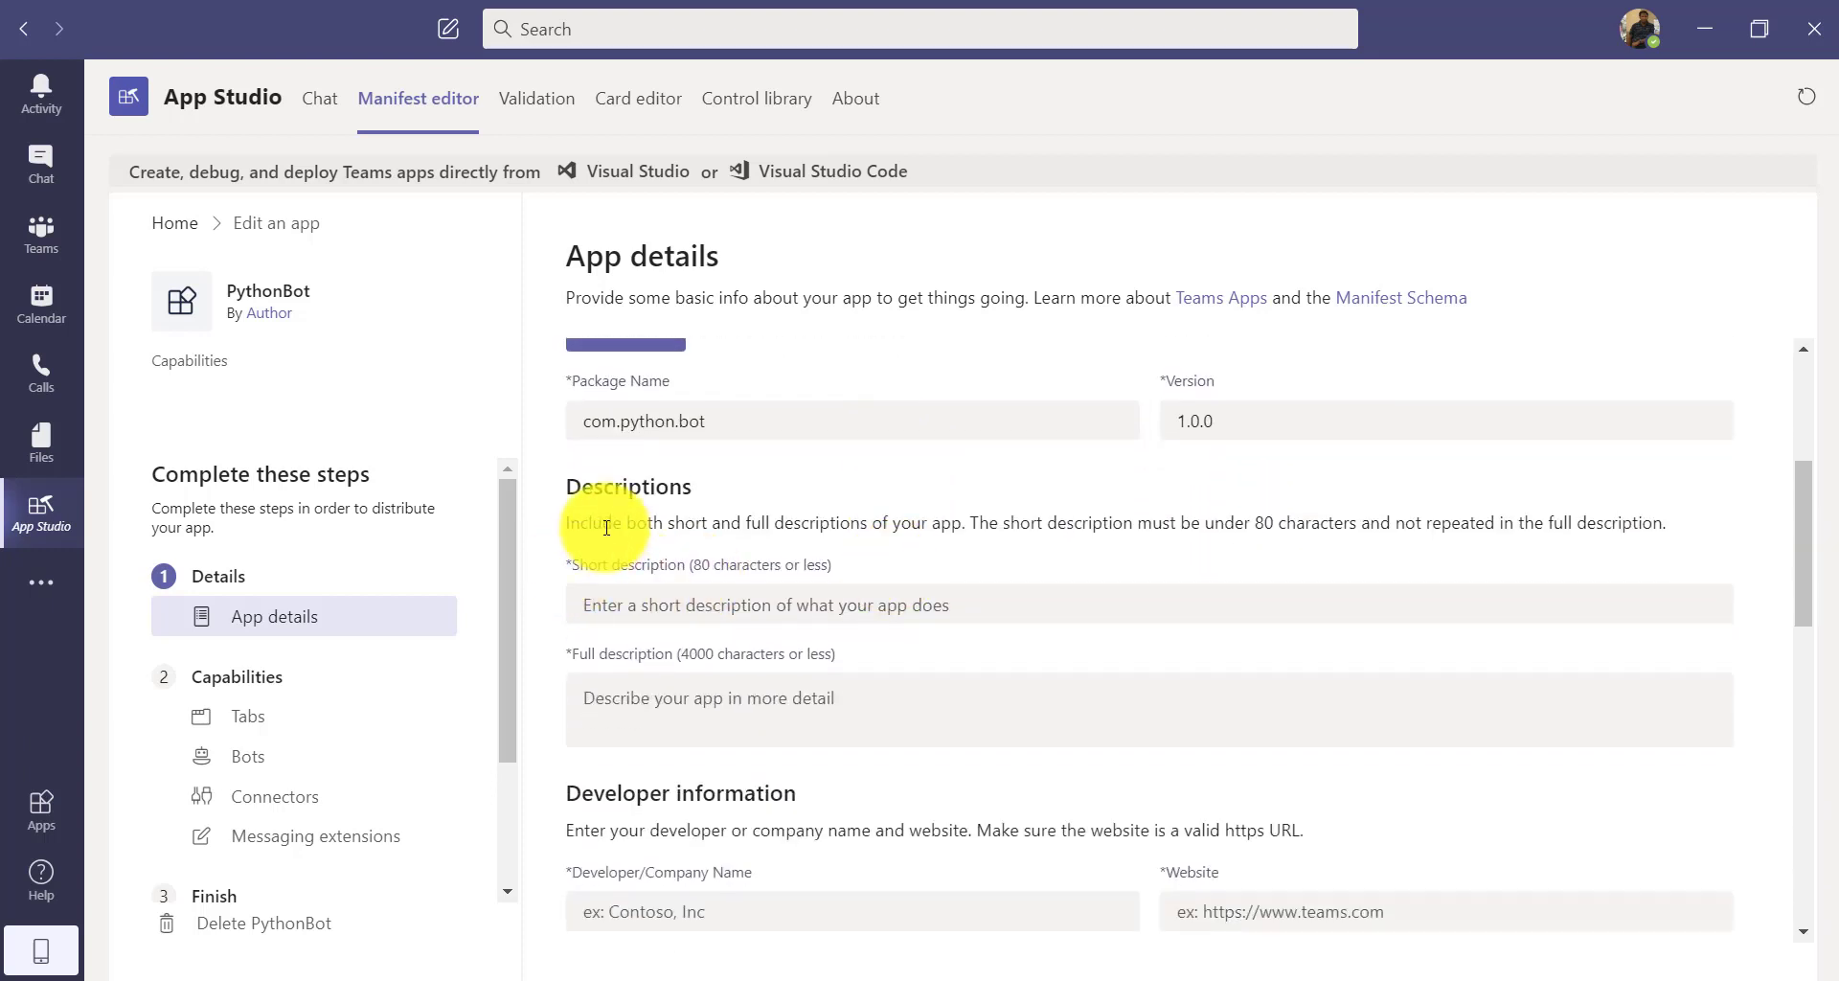
left_click(603, 609)
type("Python")
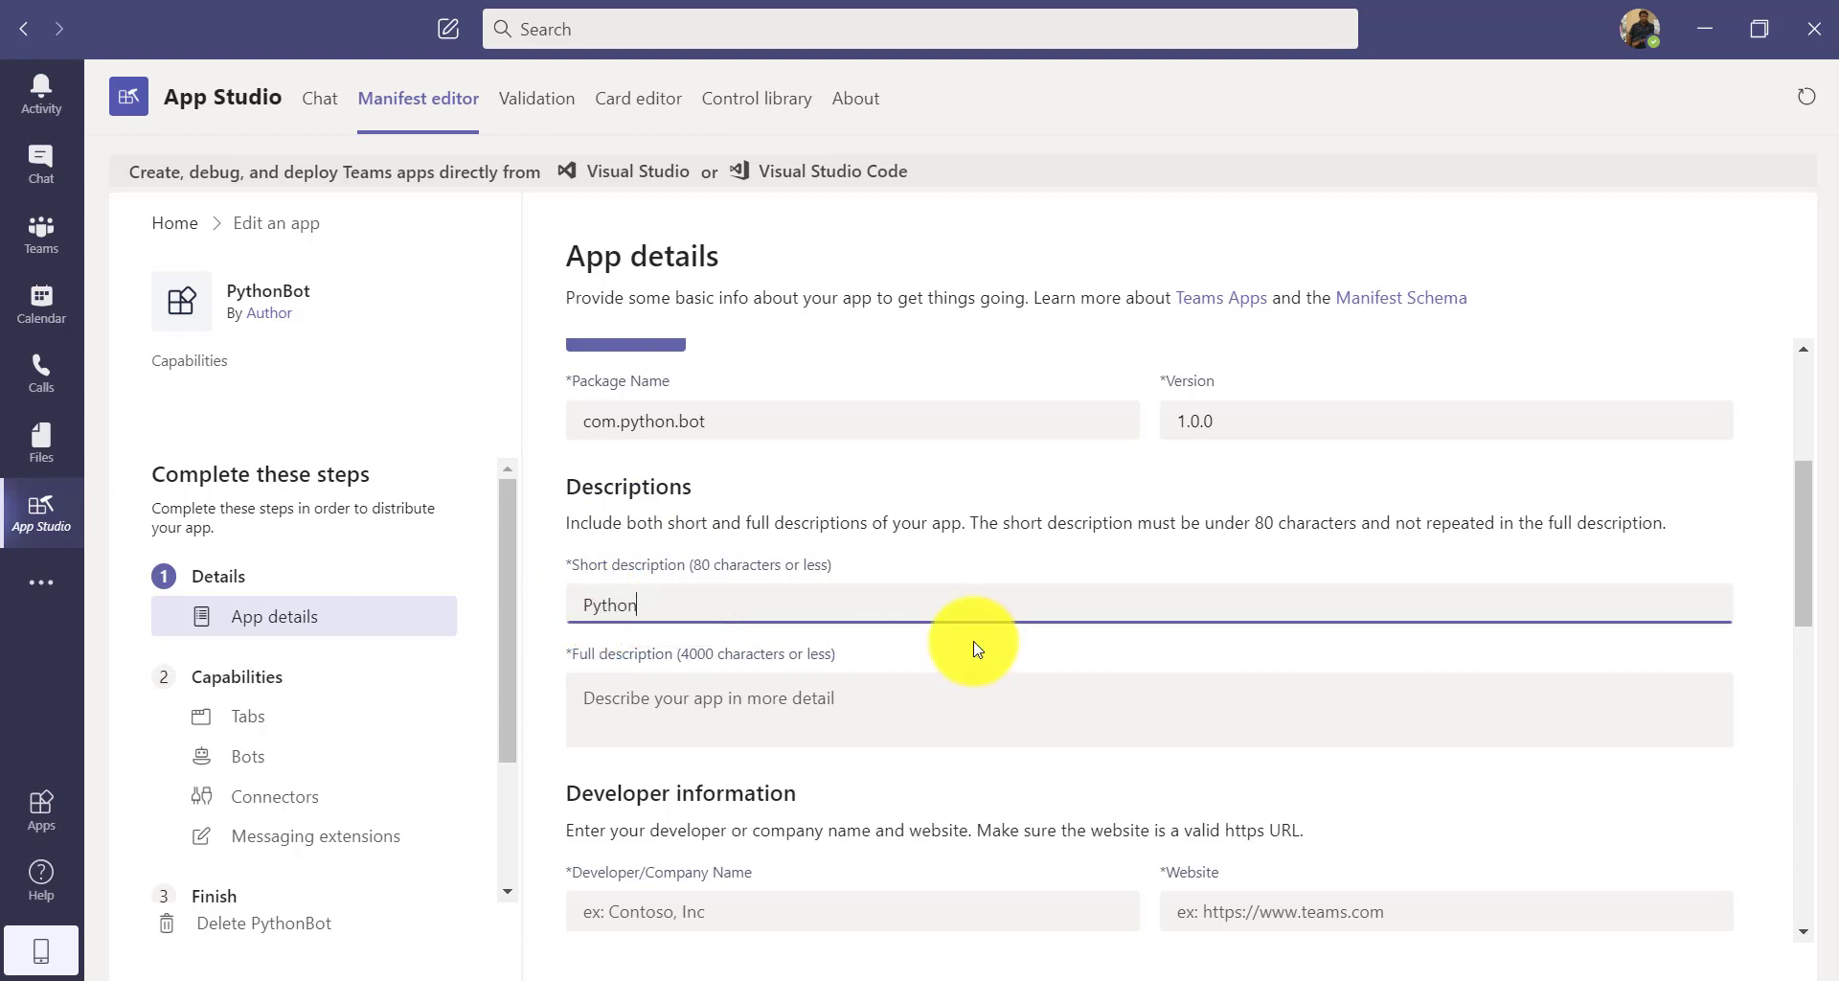
type(" bot")
key("Tab")
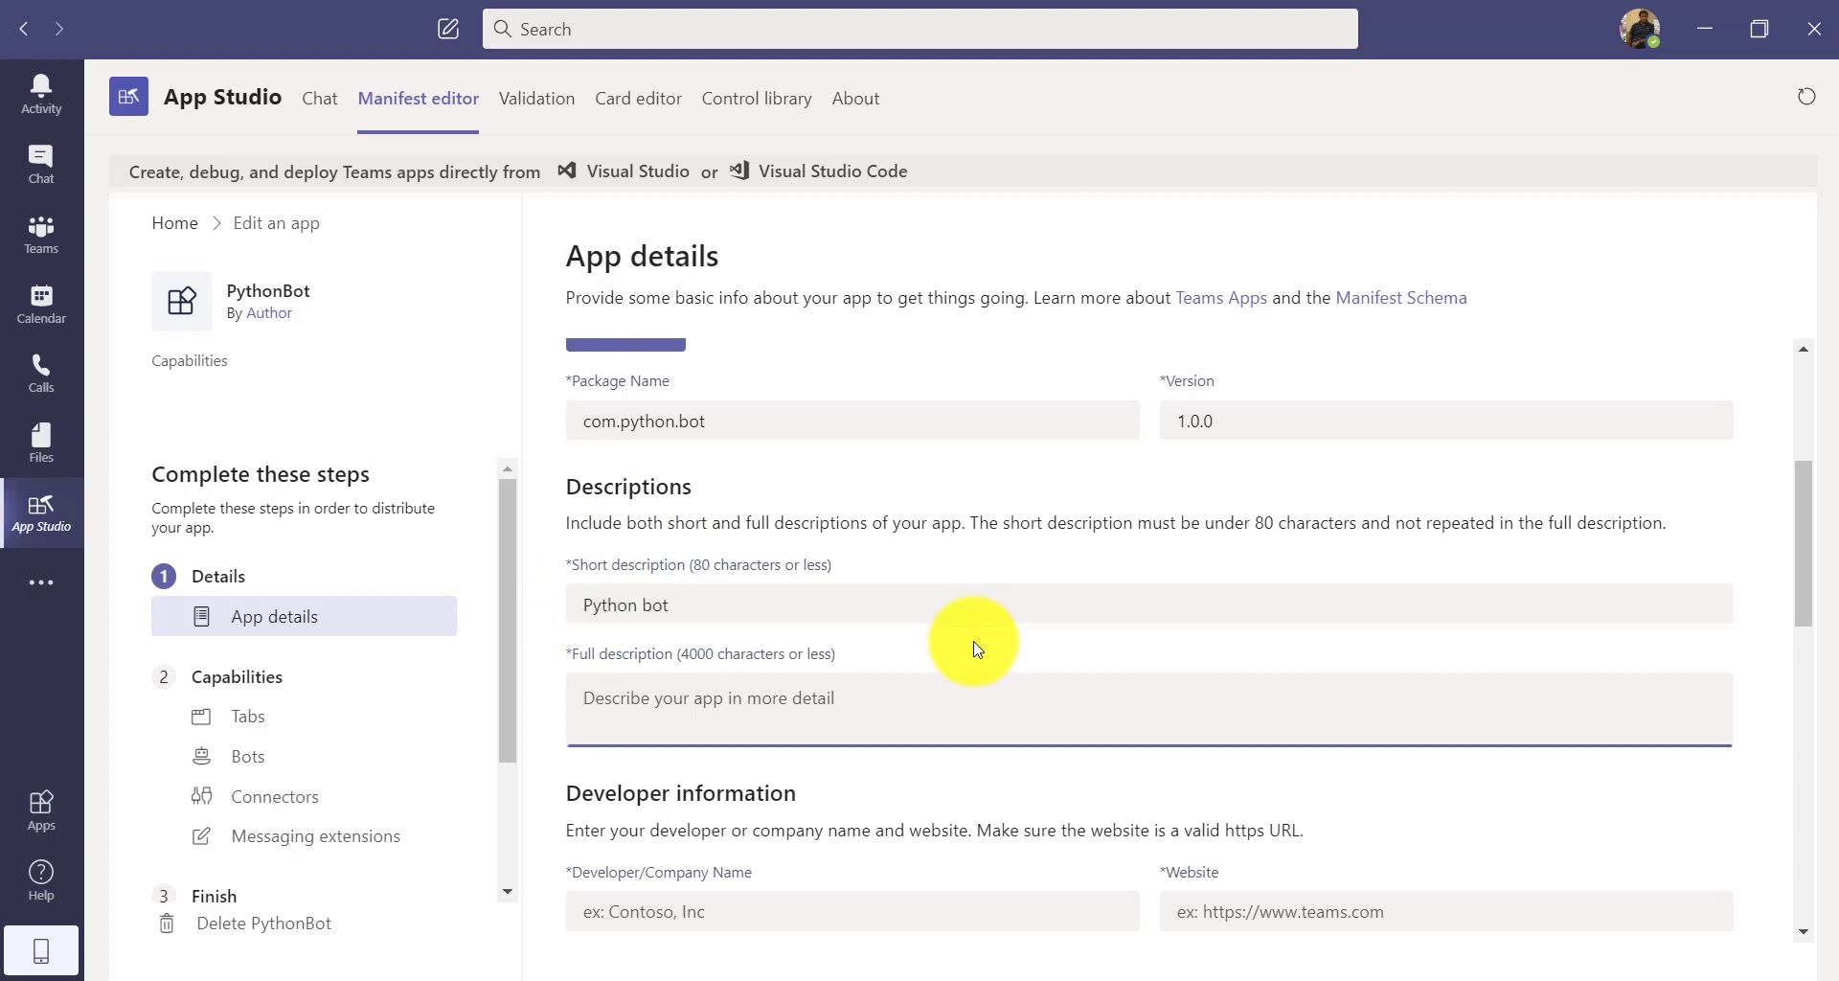
- Enter "This is bot using fot test the bot application" as the app's full description
type("This is bot using f")
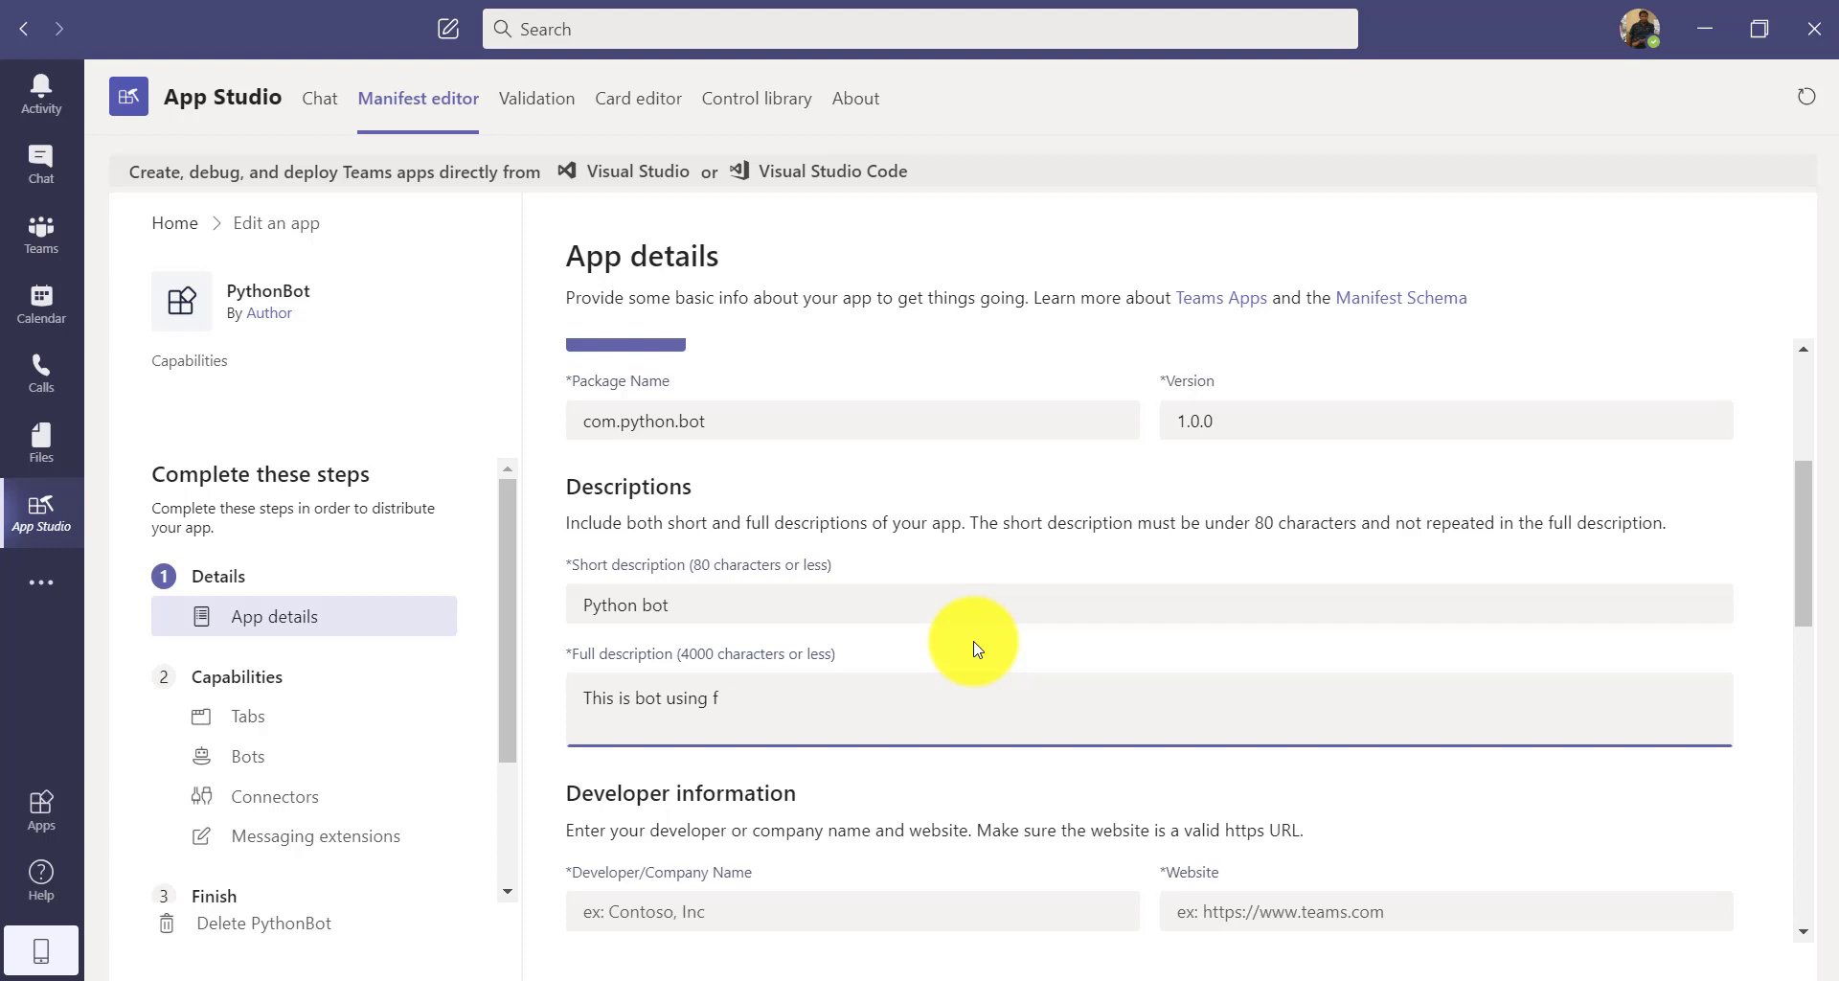
type("the ")
type("bit app")
key("BackSpace")
key("BackSpace")
key("BackSpace")
type("application")
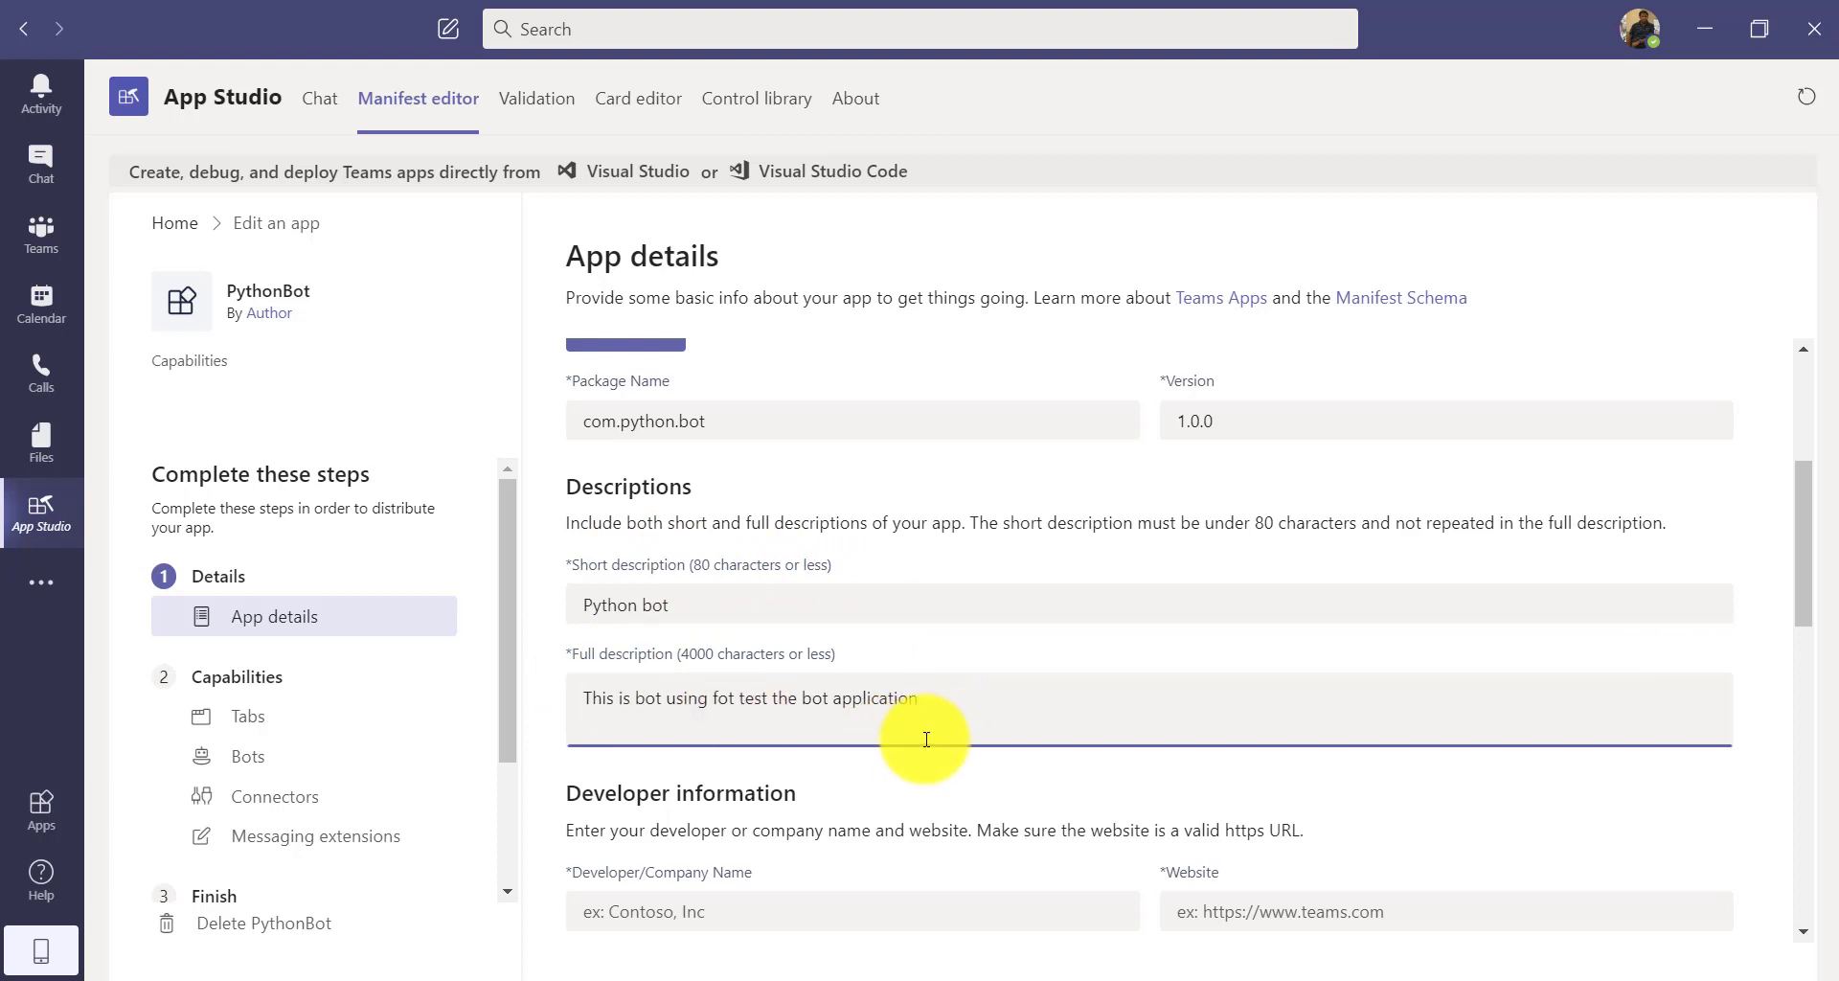
scroll(762, 627, "down", 3)
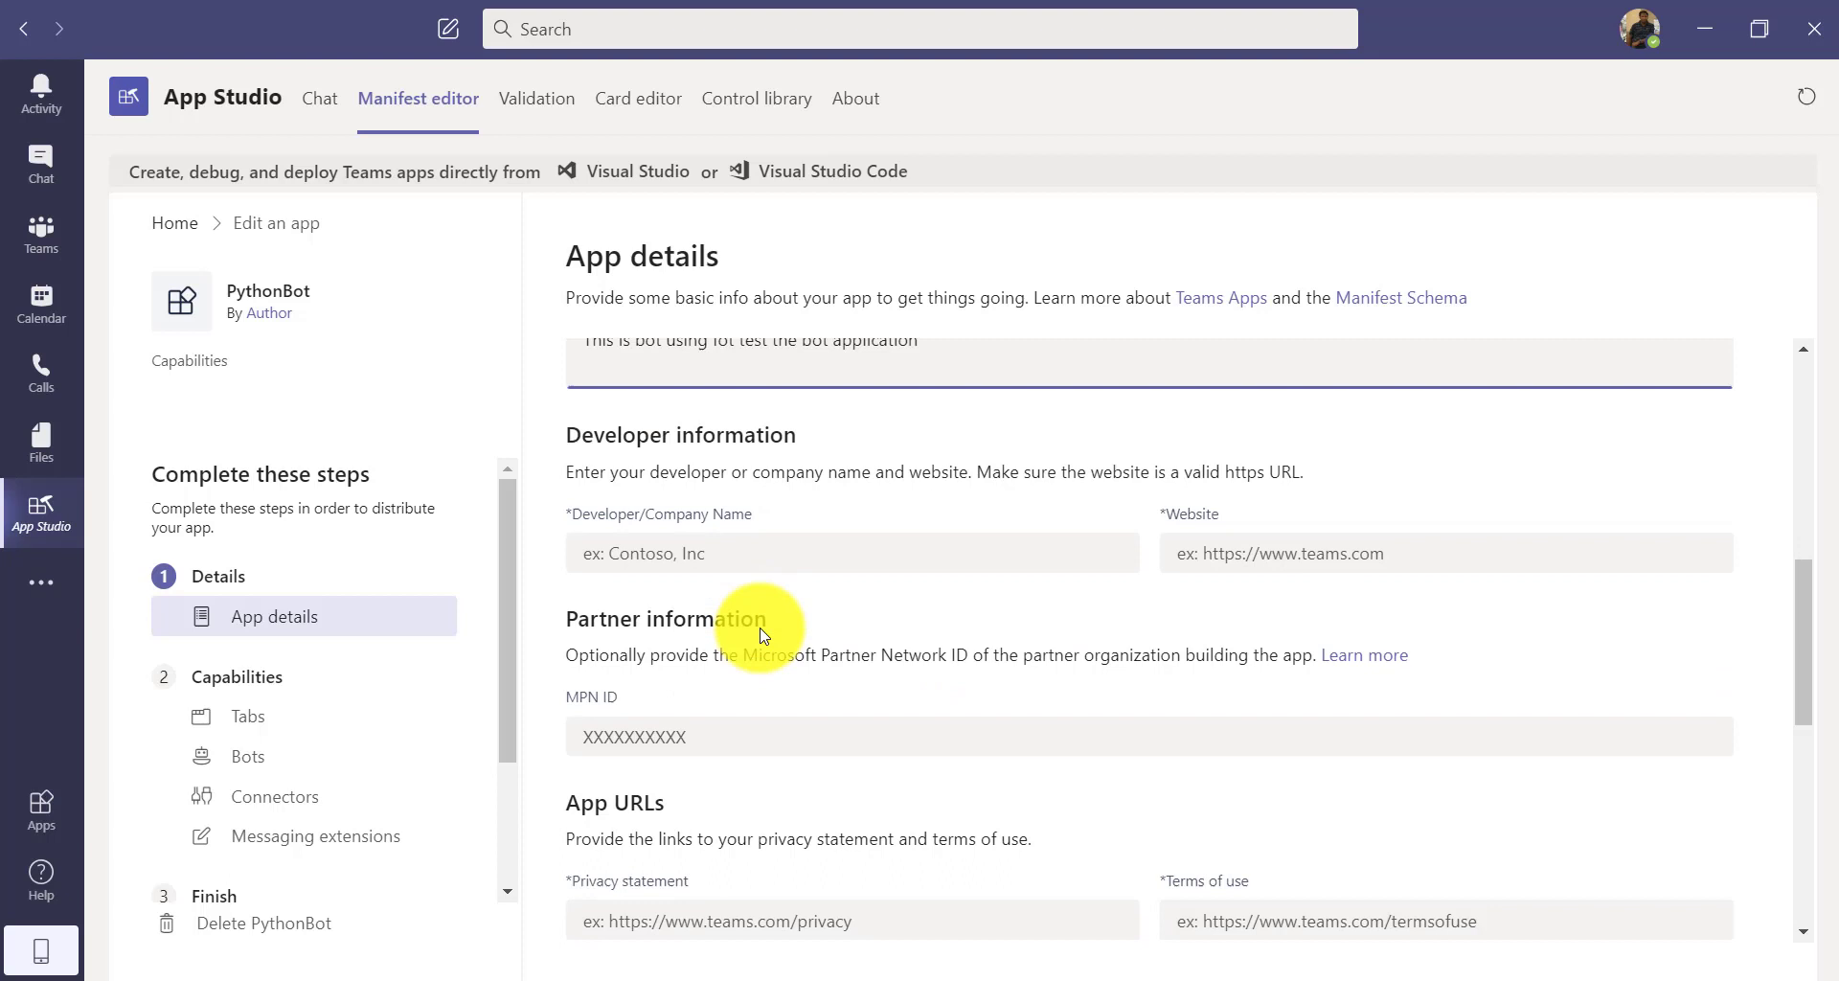
left_click(679, 541)
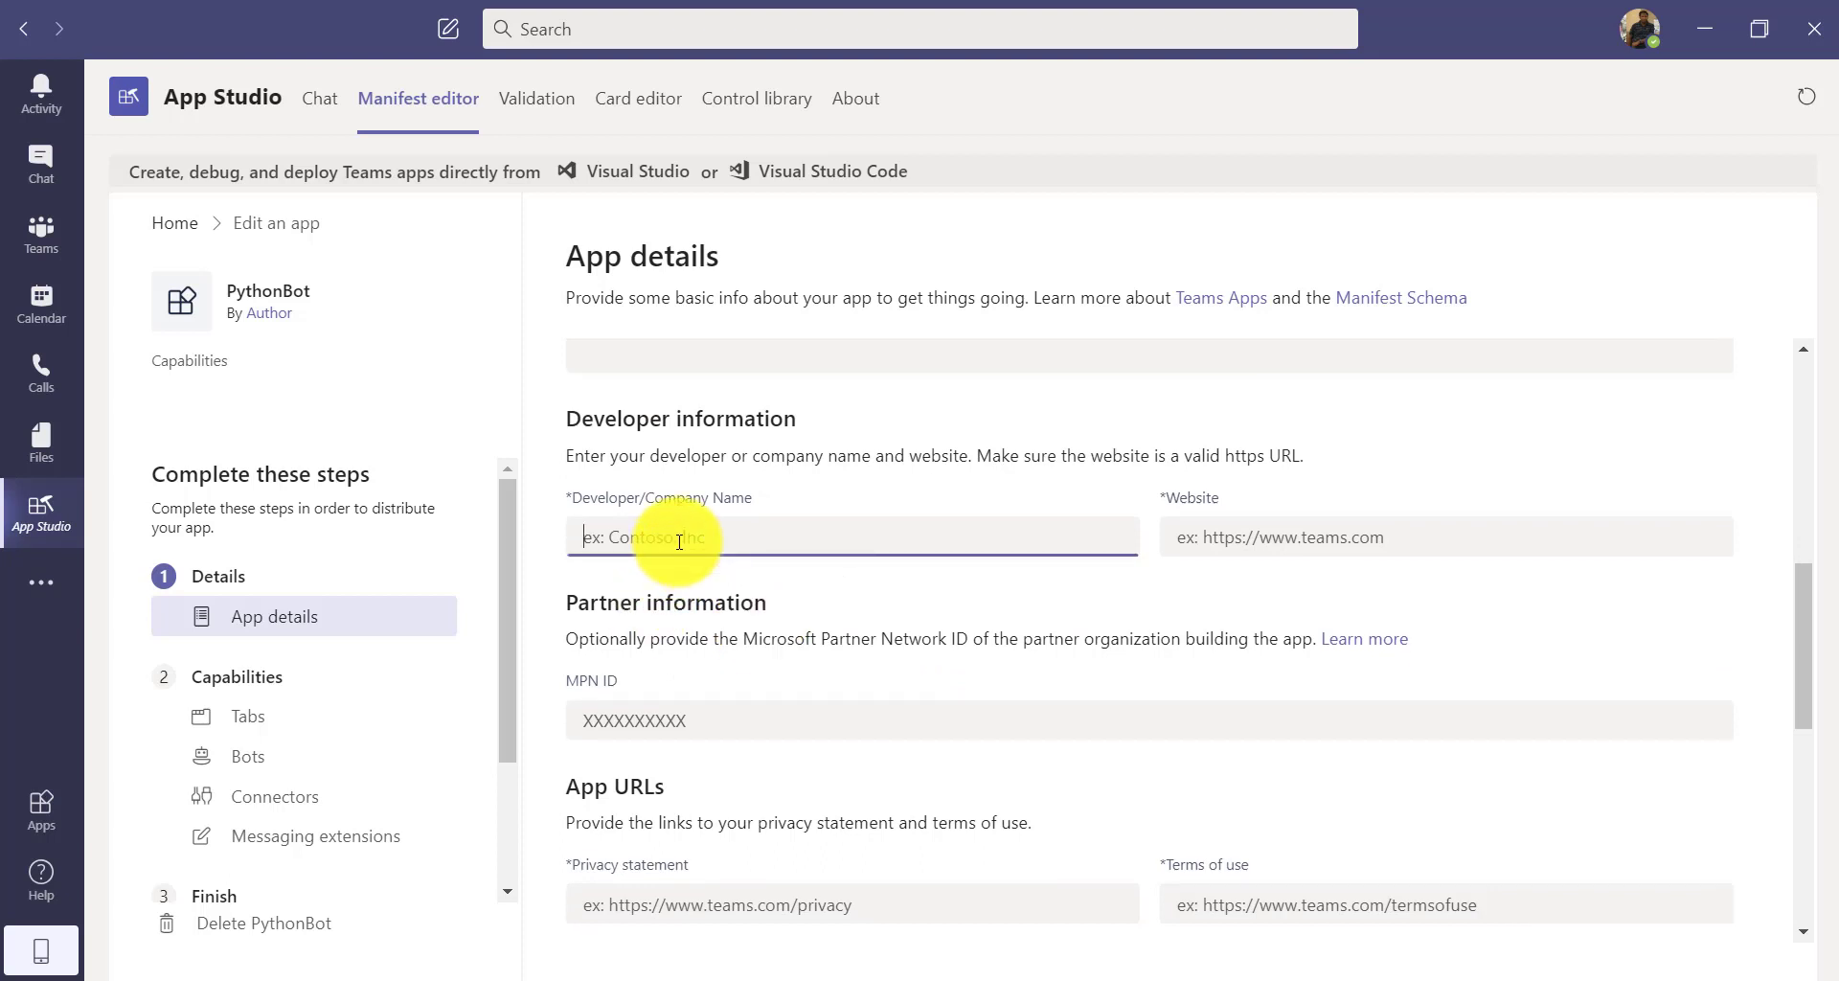
type("vinoth")
key("Tab")
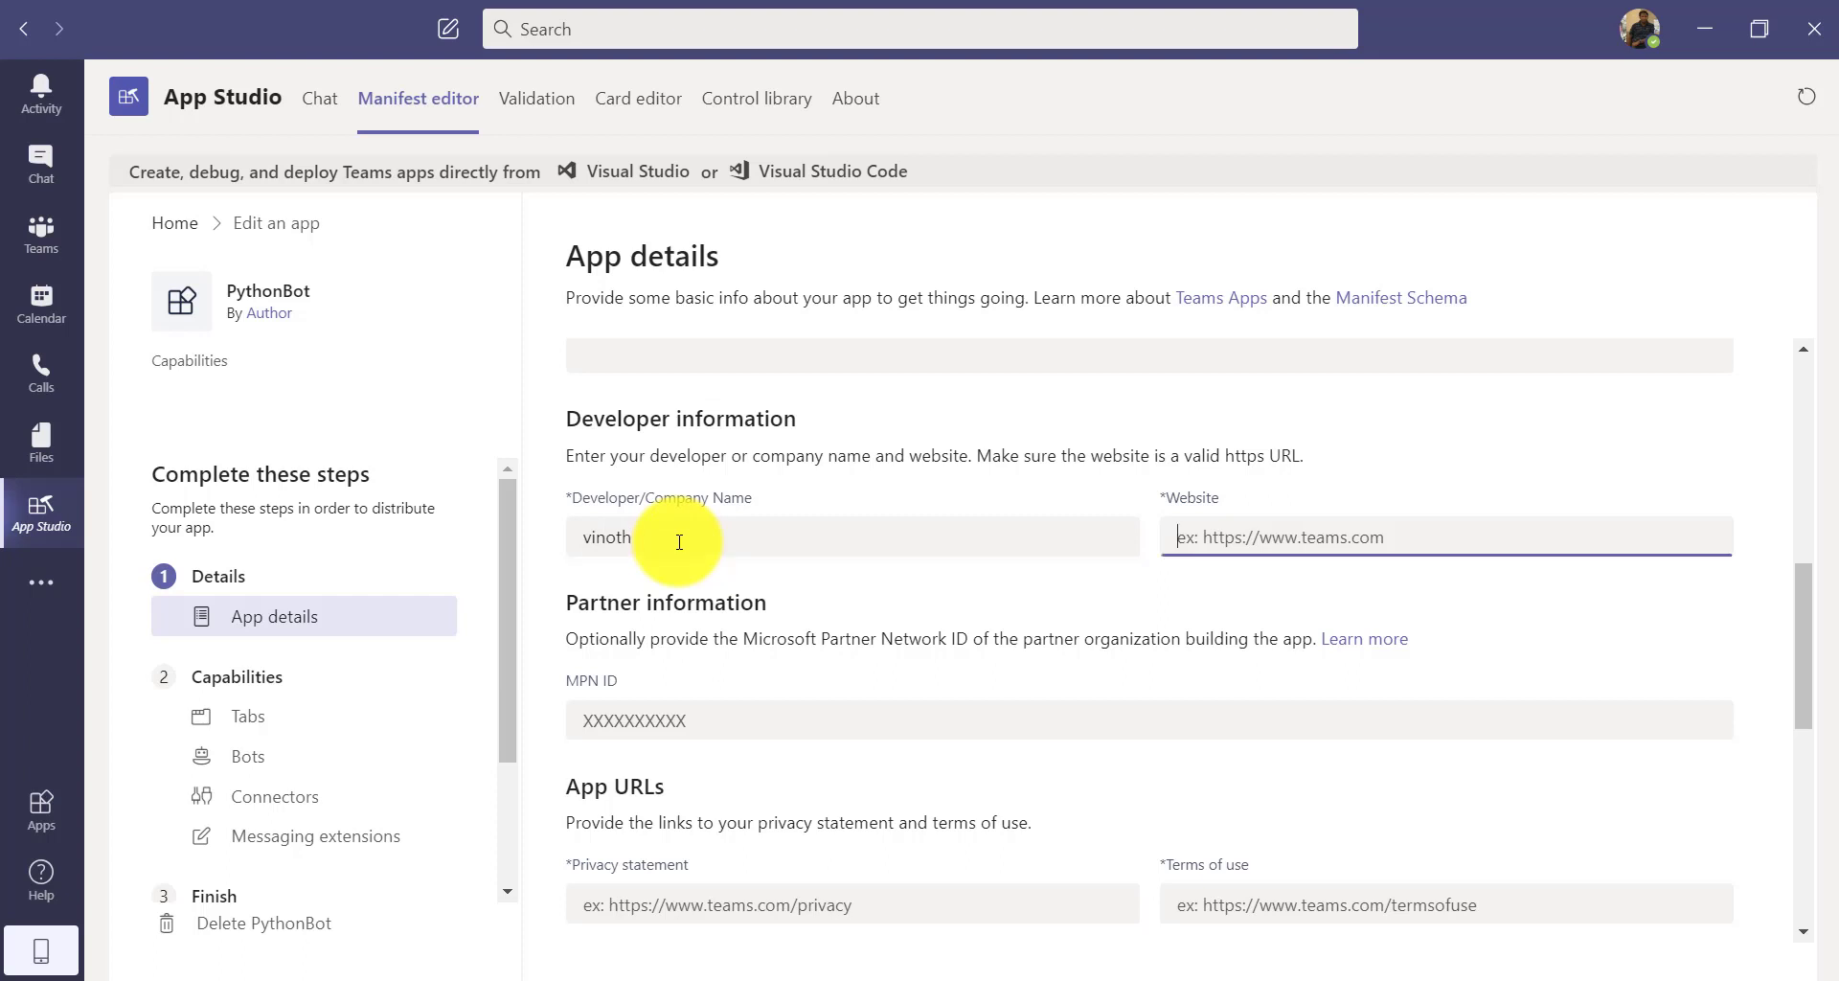
type("http:/")
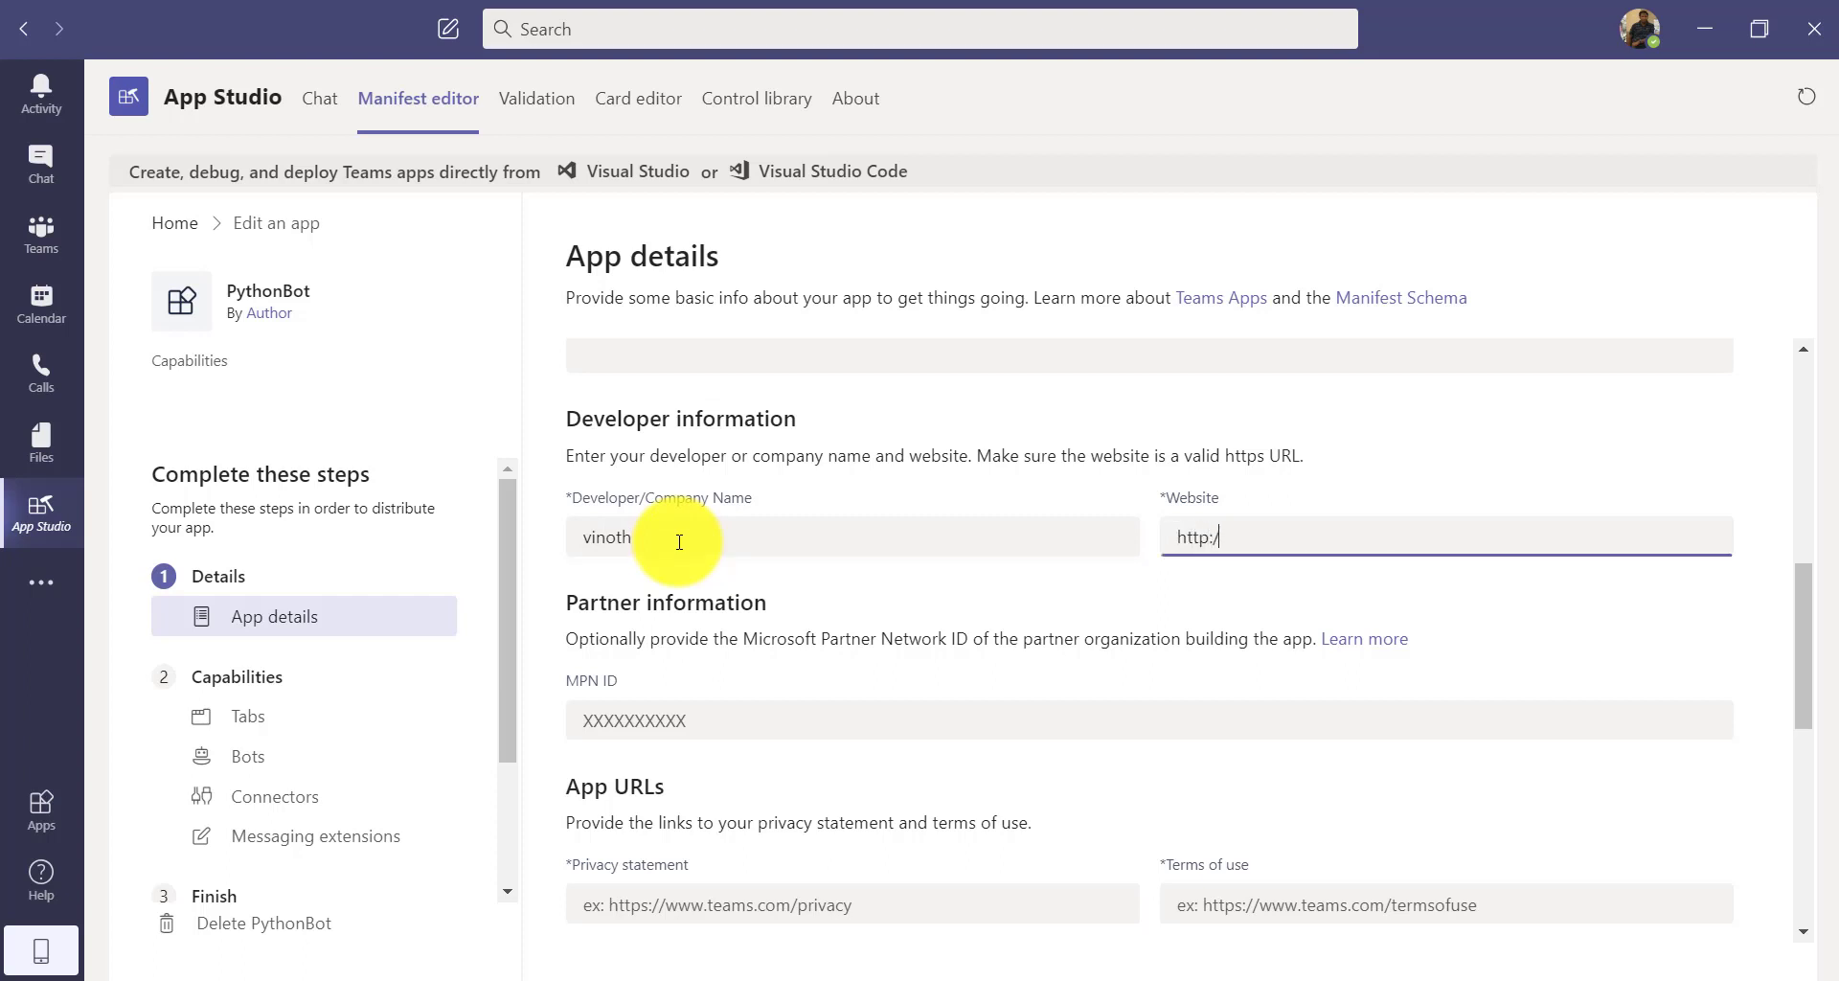
type("/www.github.com/rvinothrajendran")
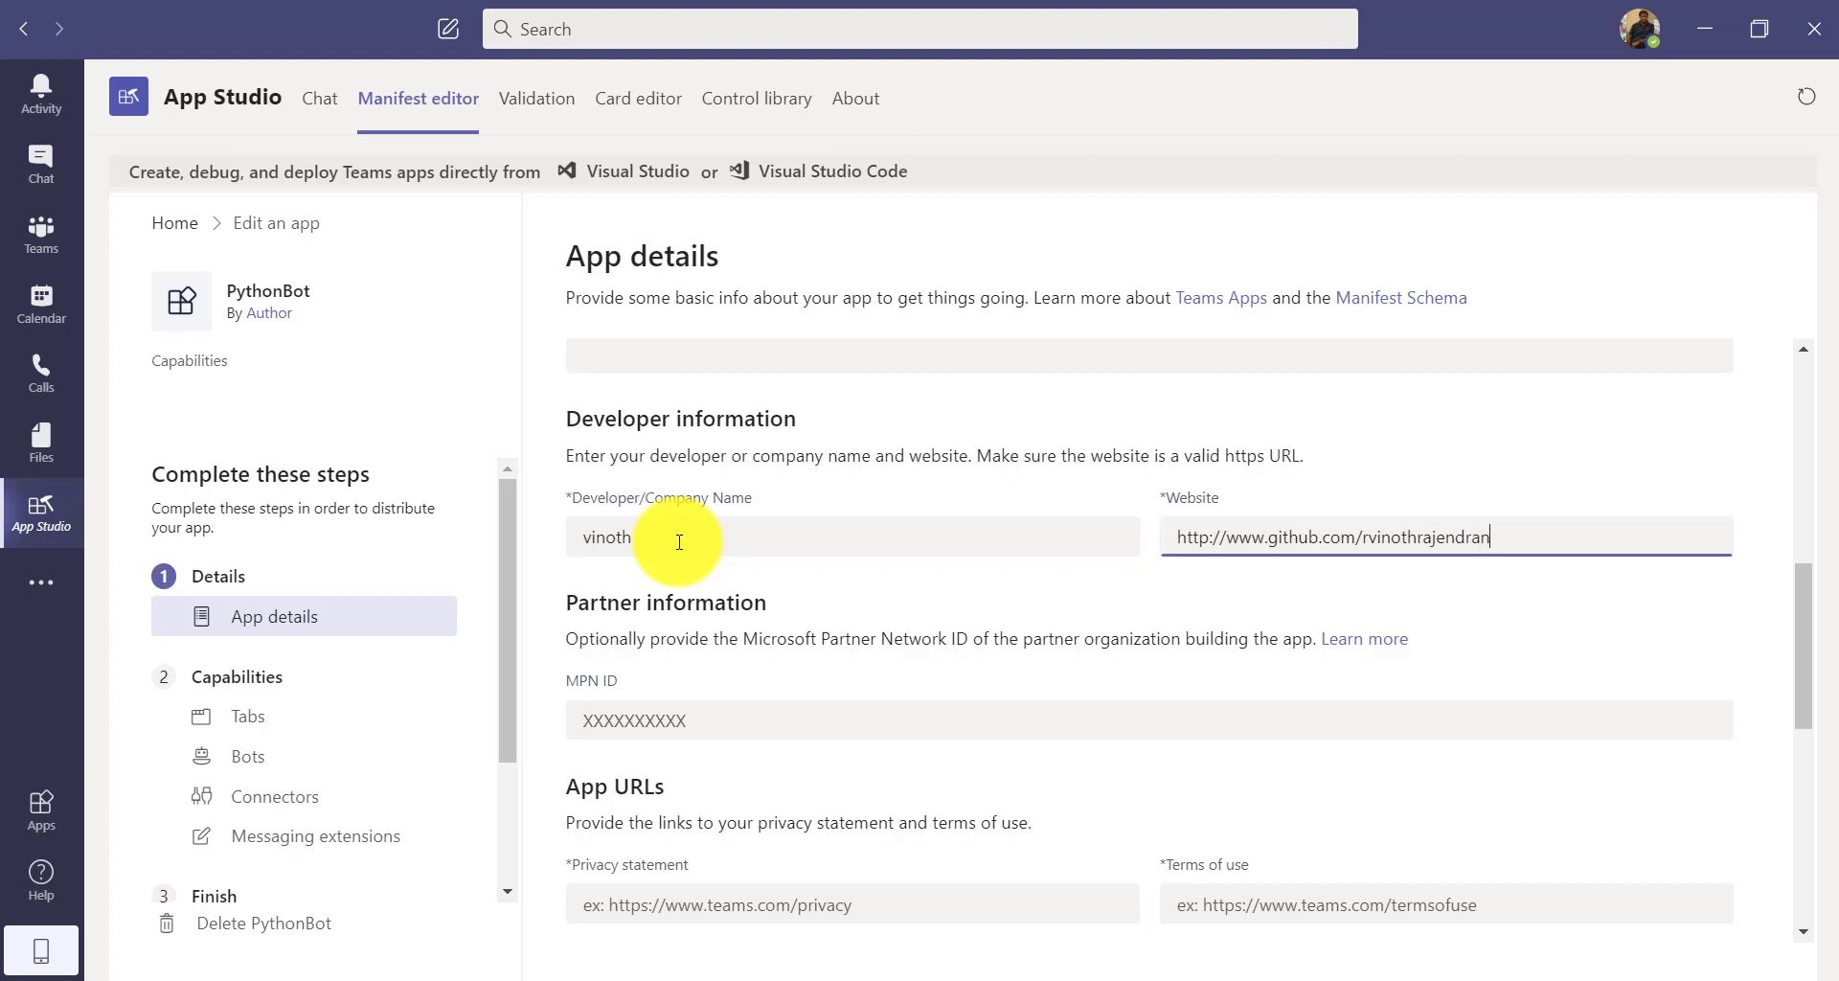
key("ctrl+a")
key("ctrl+c")
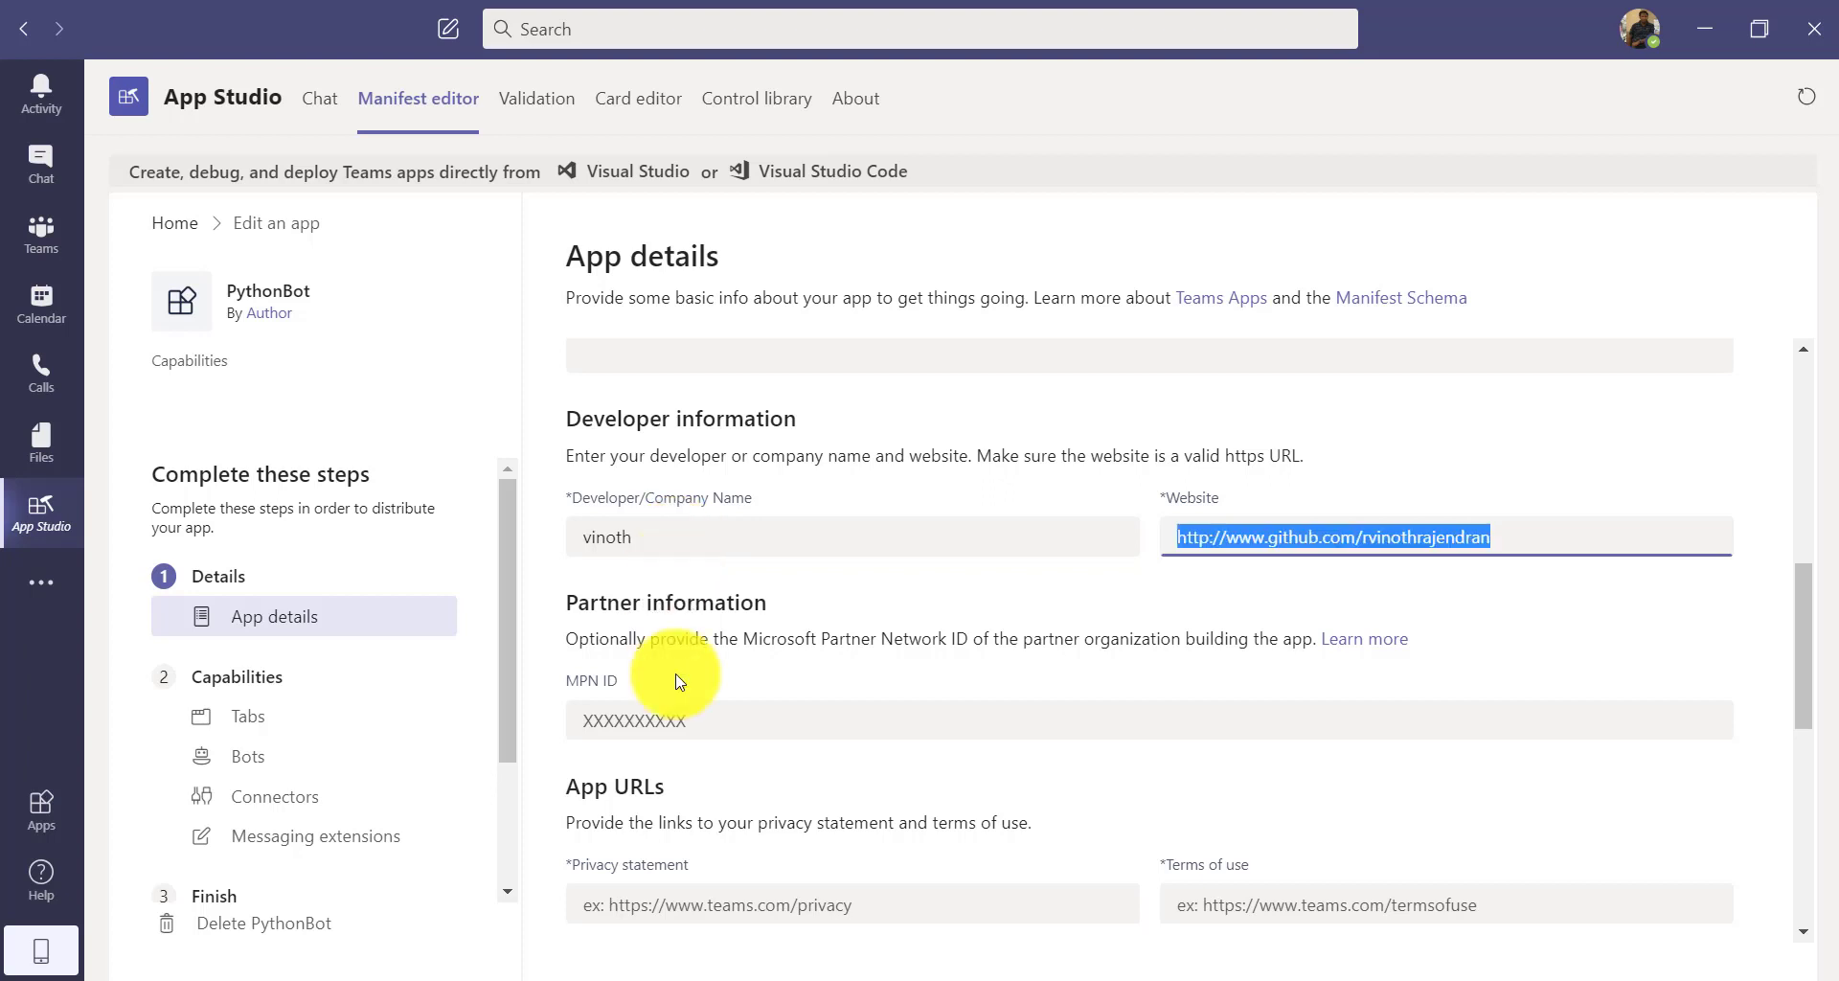
left_click(657, 905)
key("ctrl+v")
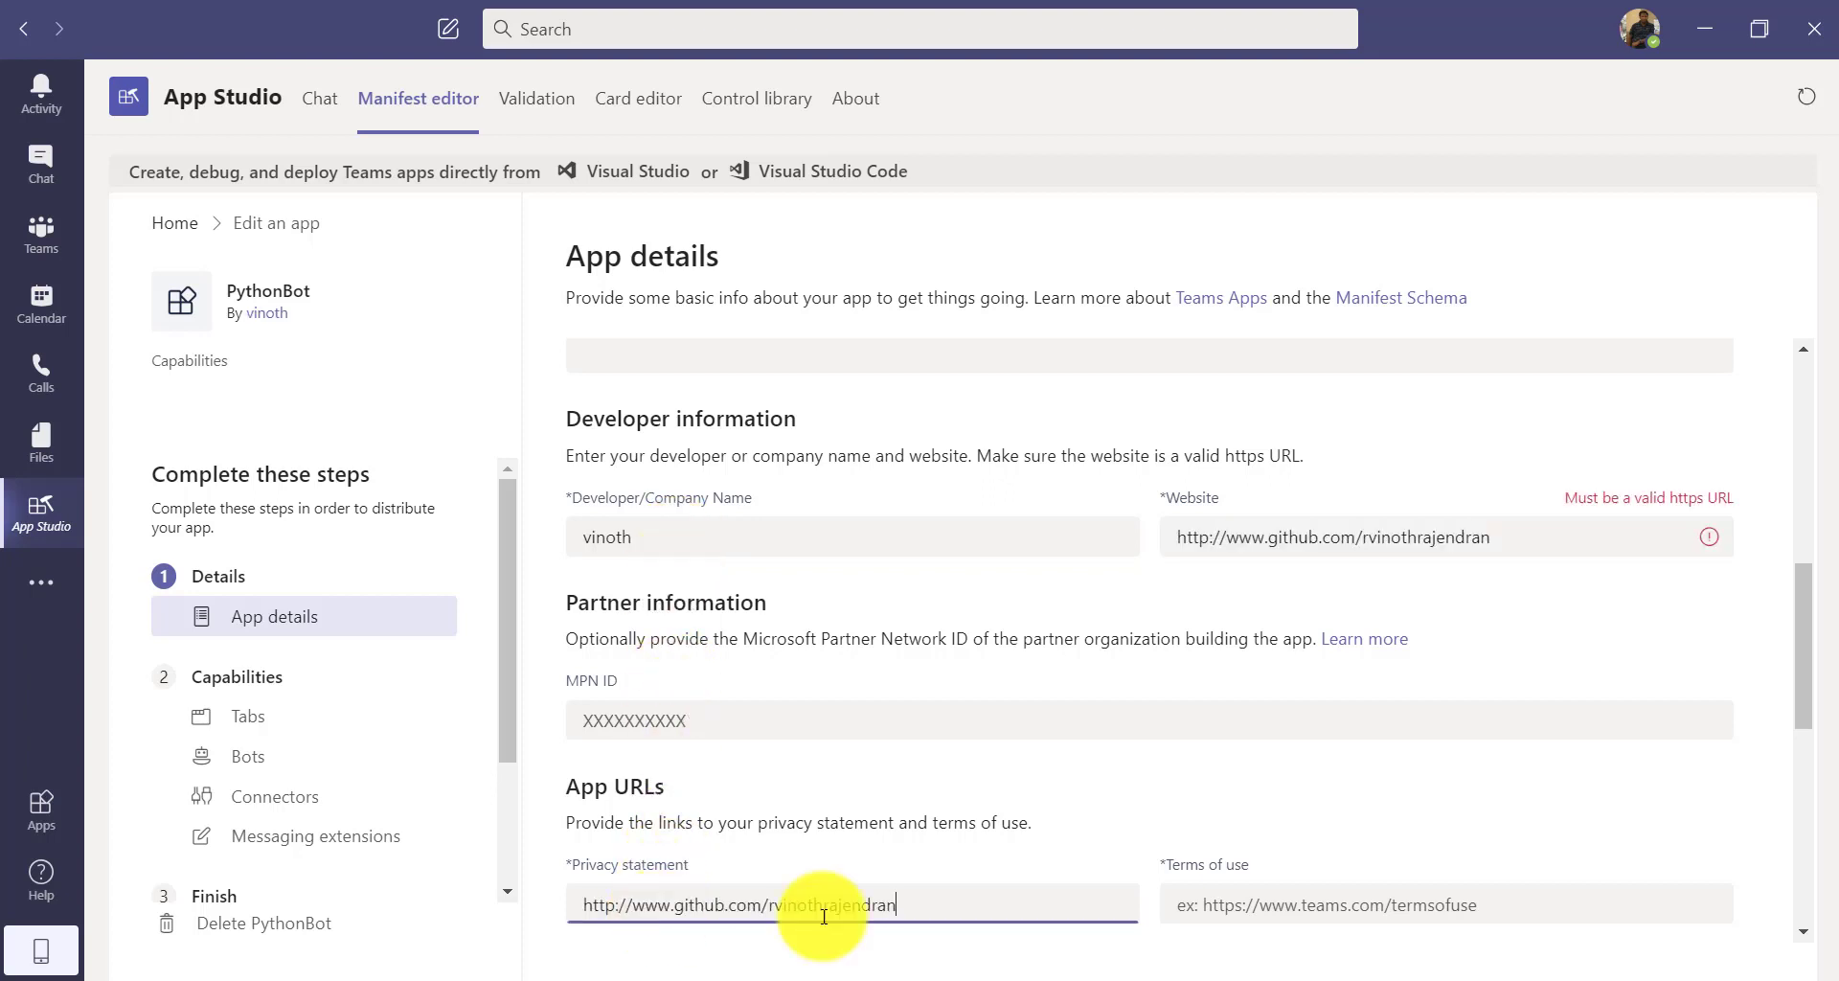
left_click(1342, 919)
key("ctrl+v")
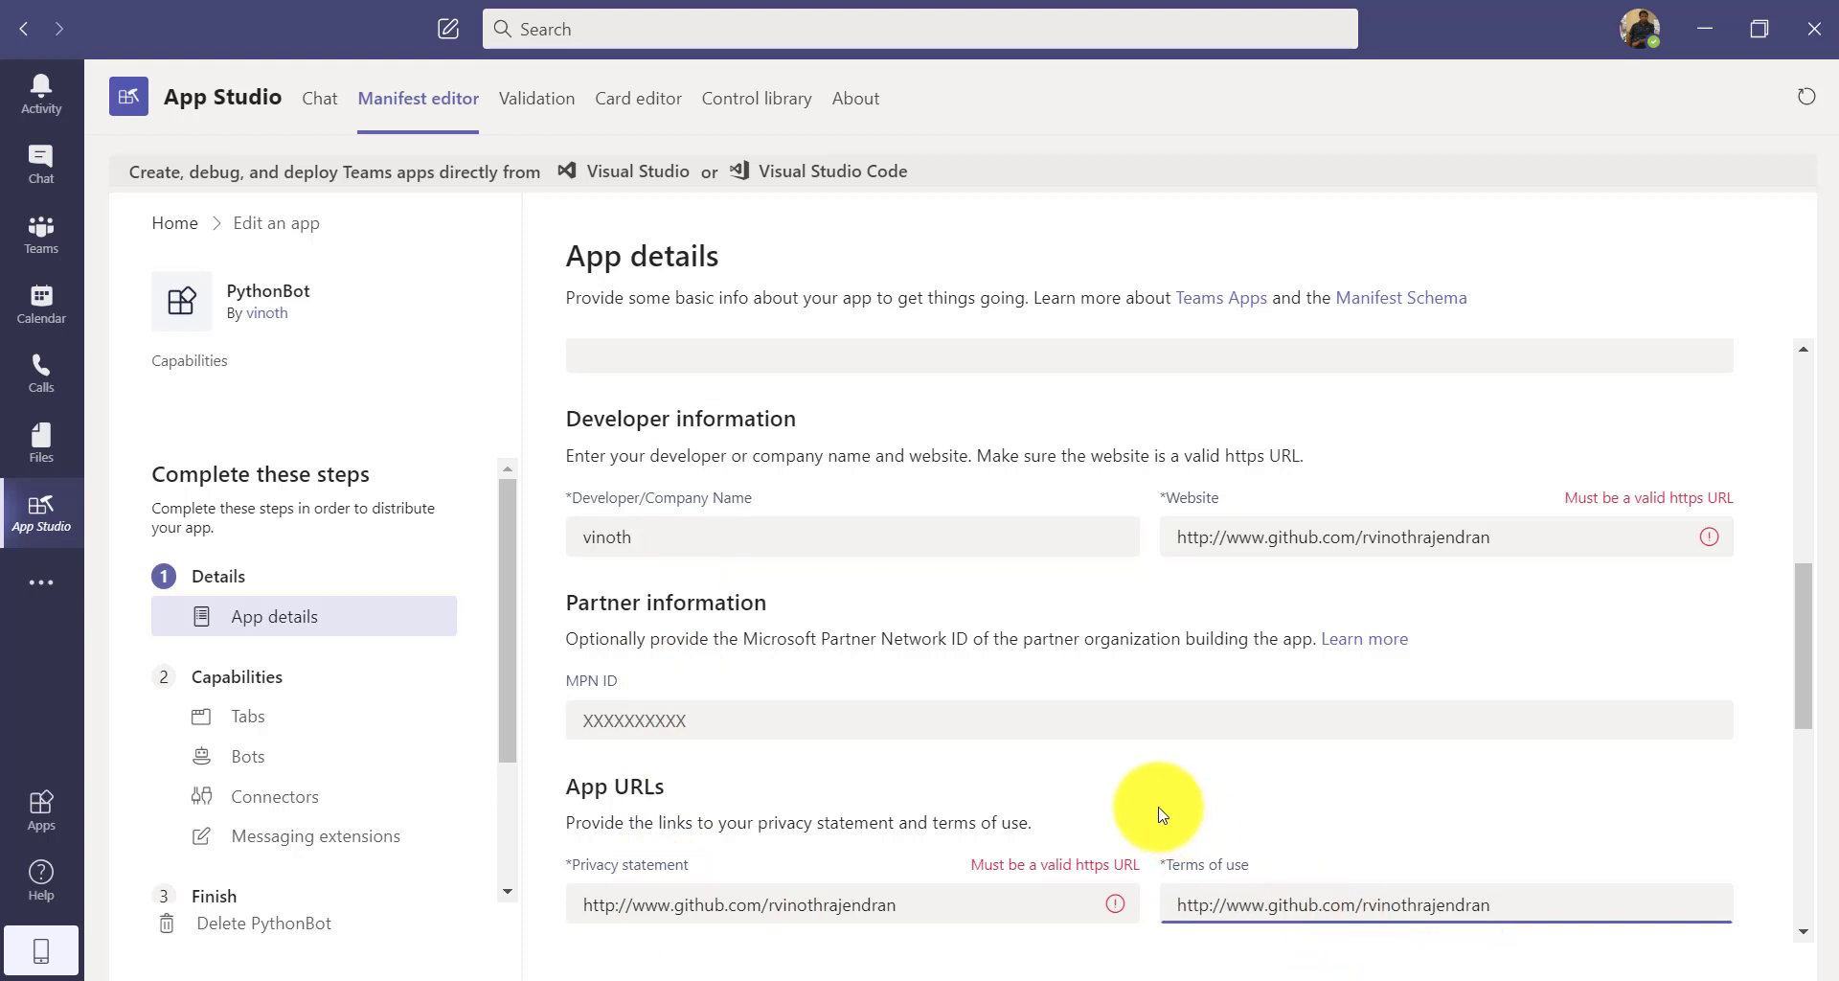
left_click(1161, 813)
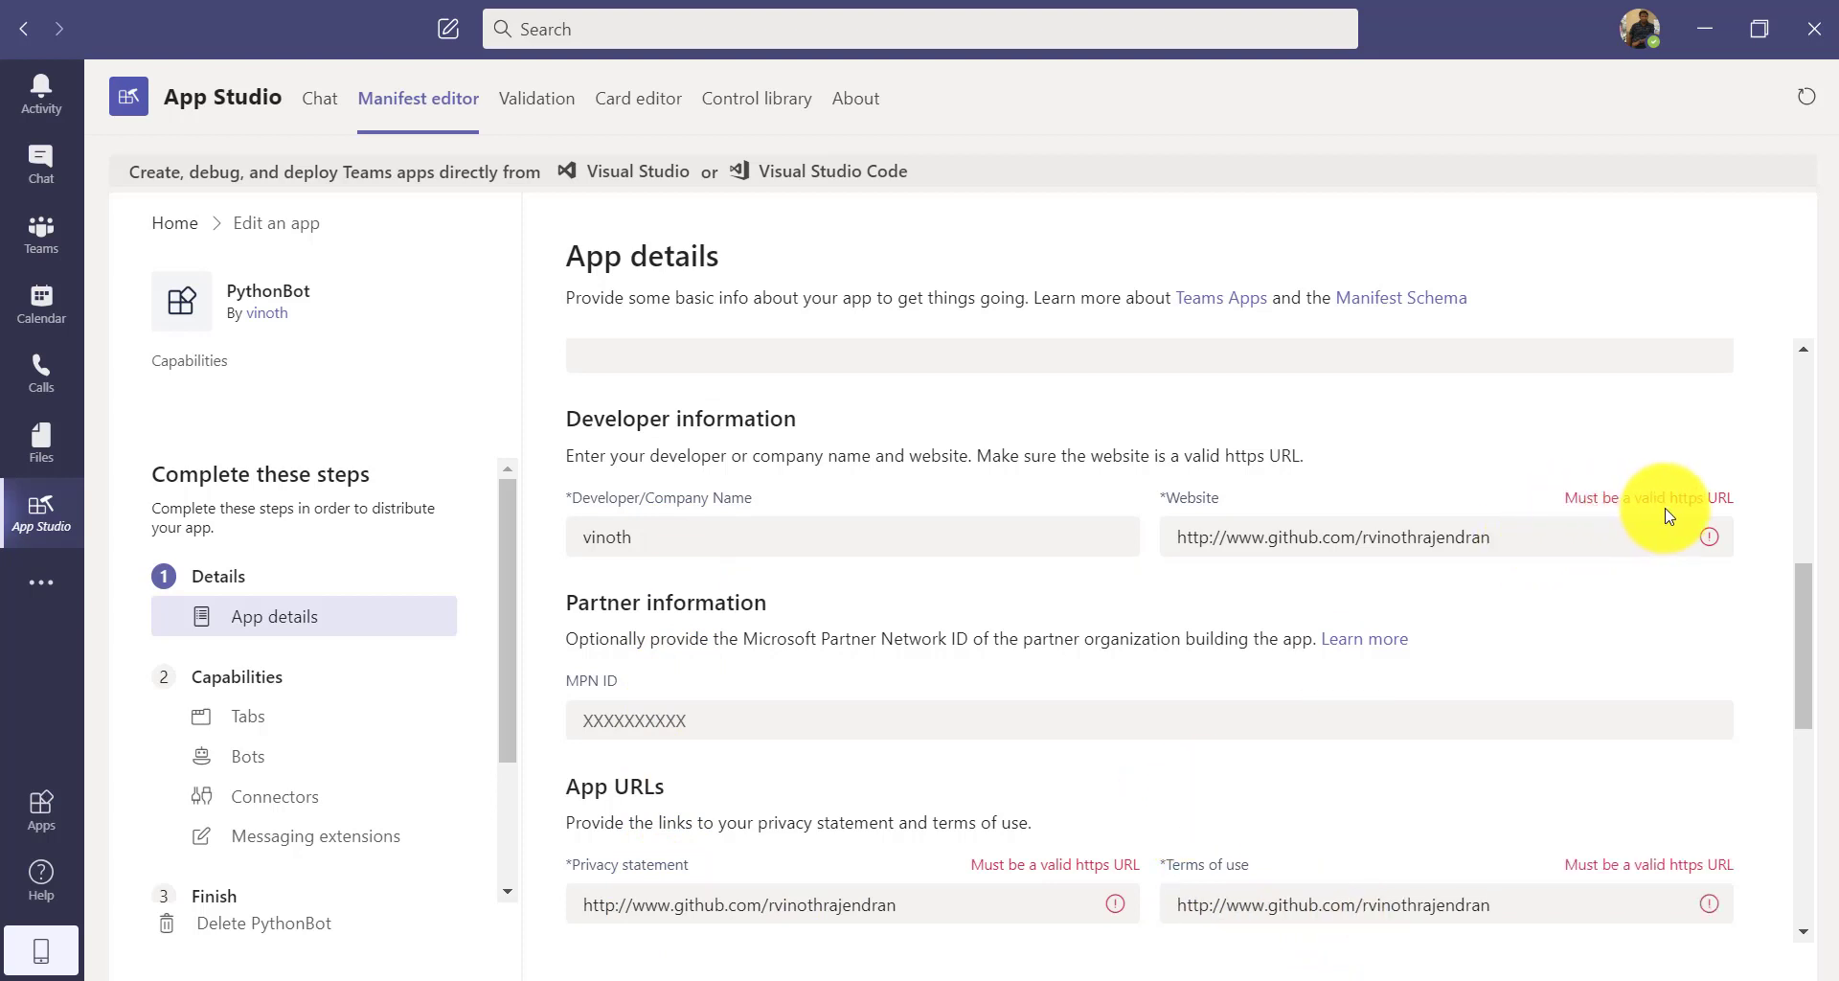
left_click(1208, 537)
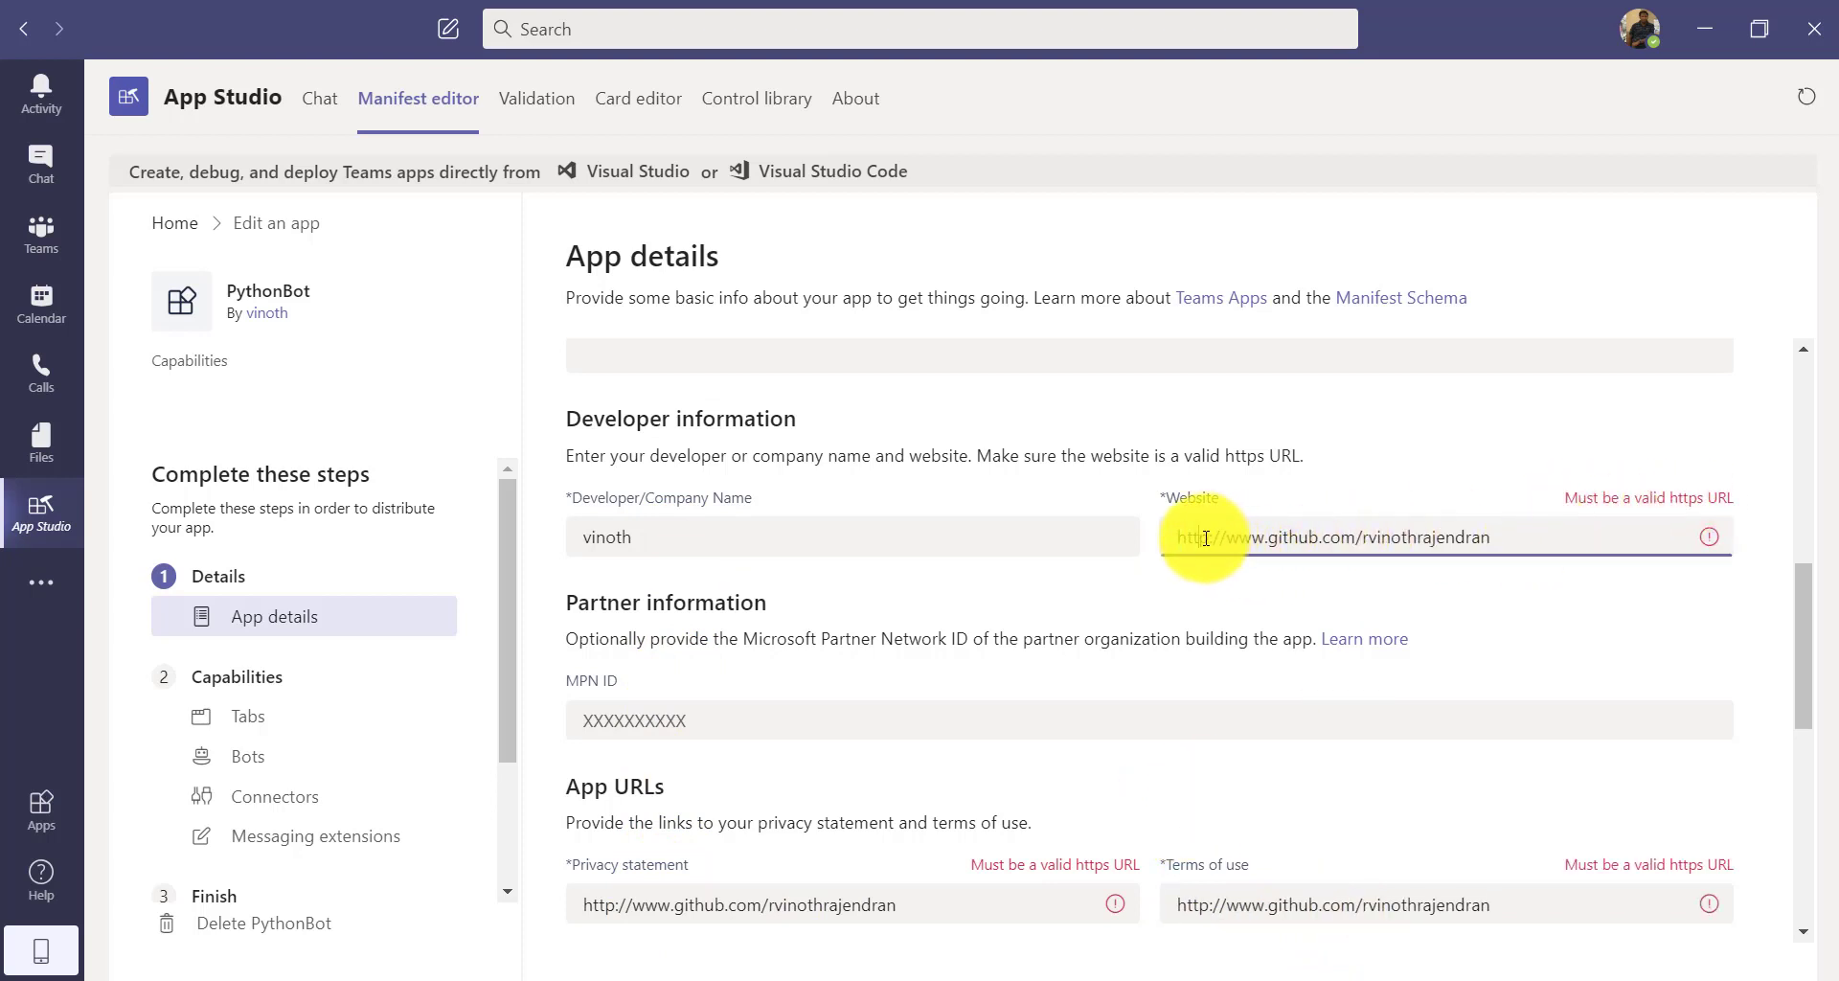
type("s")
left_click_drag(1503, 537, 1071, 525)
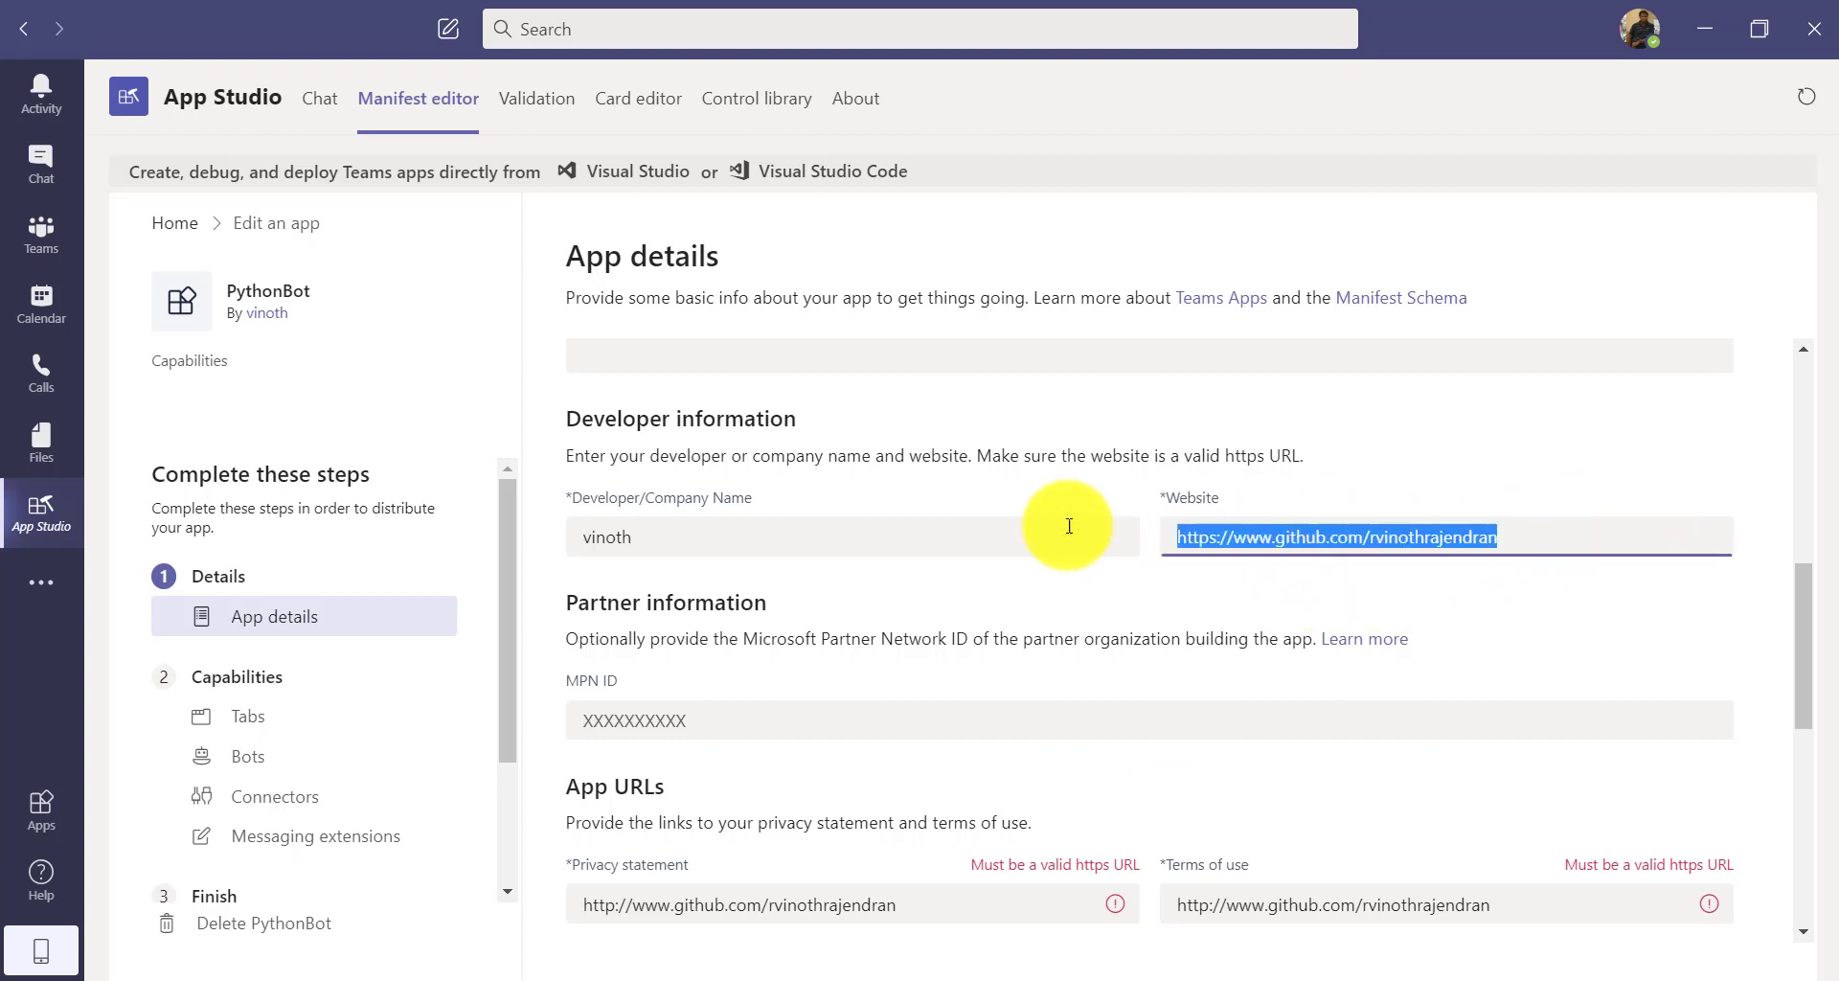
left_click_drag(895, 900, 587, 911)
key("ctrl+c")
left_click(896, 904)
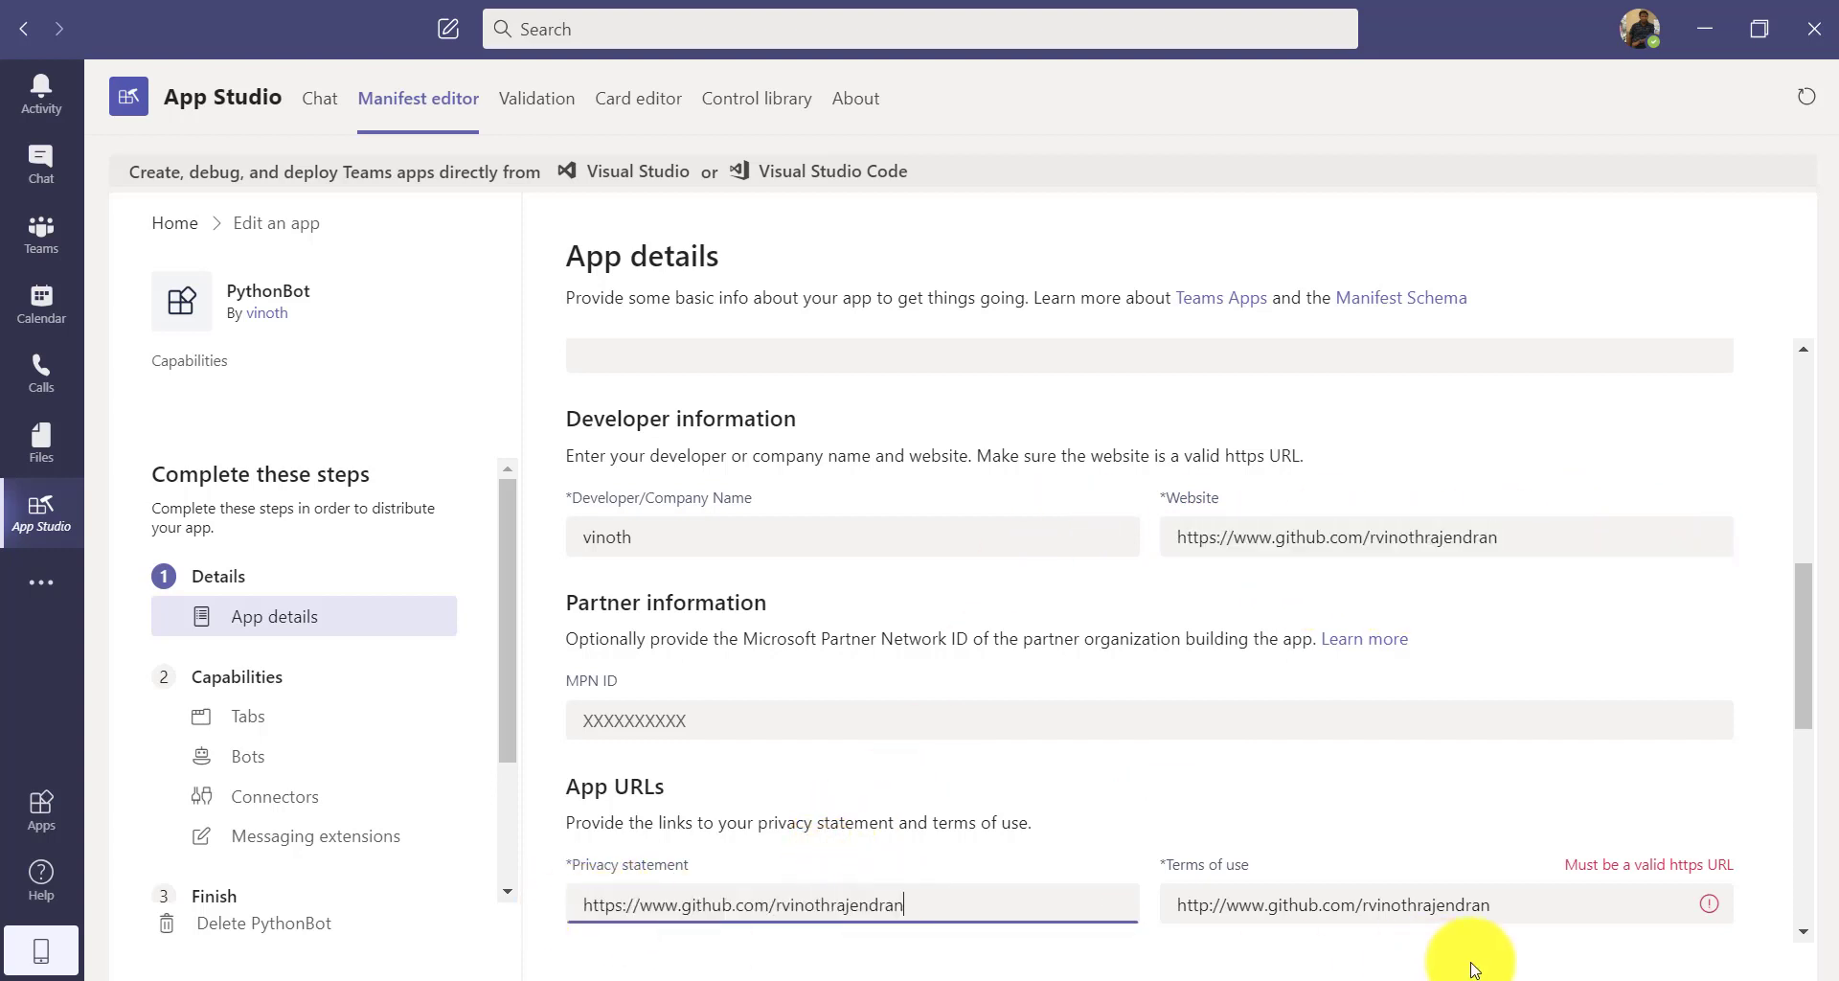
left_click_drag(1555, 900, 1100, 873)
key("ctrl+v")
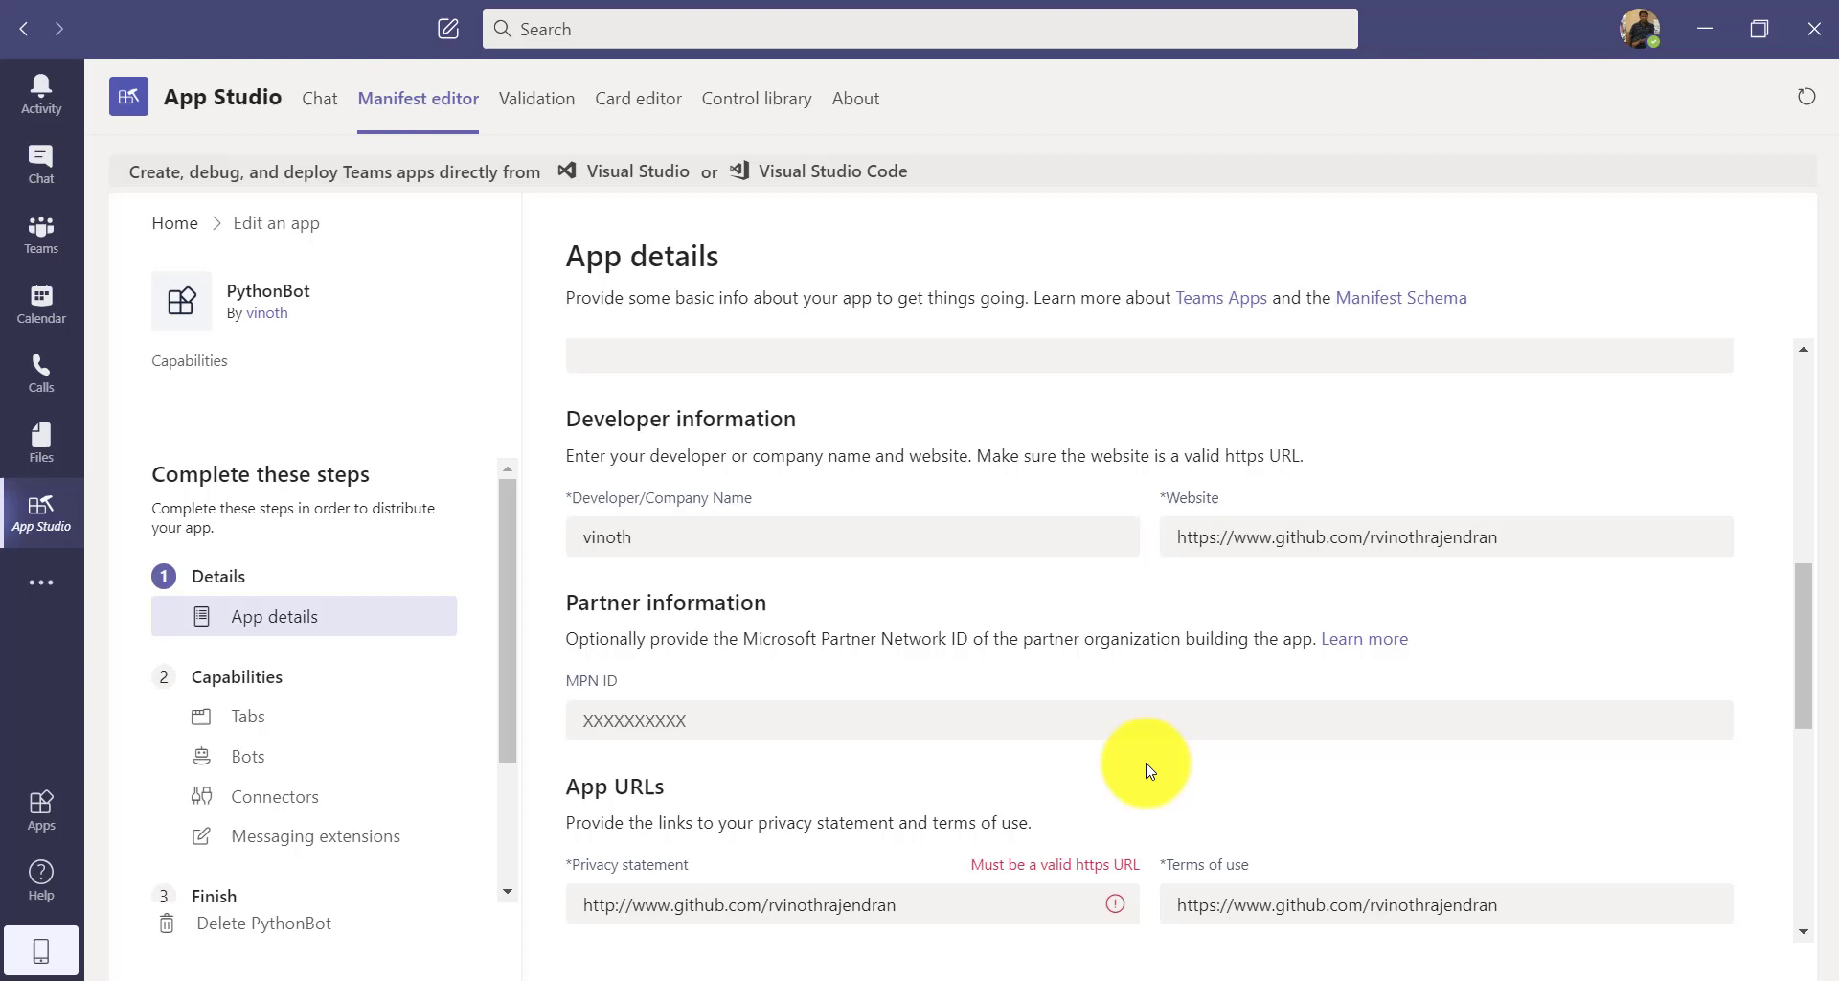
scroll(961, 793, "down", 3)
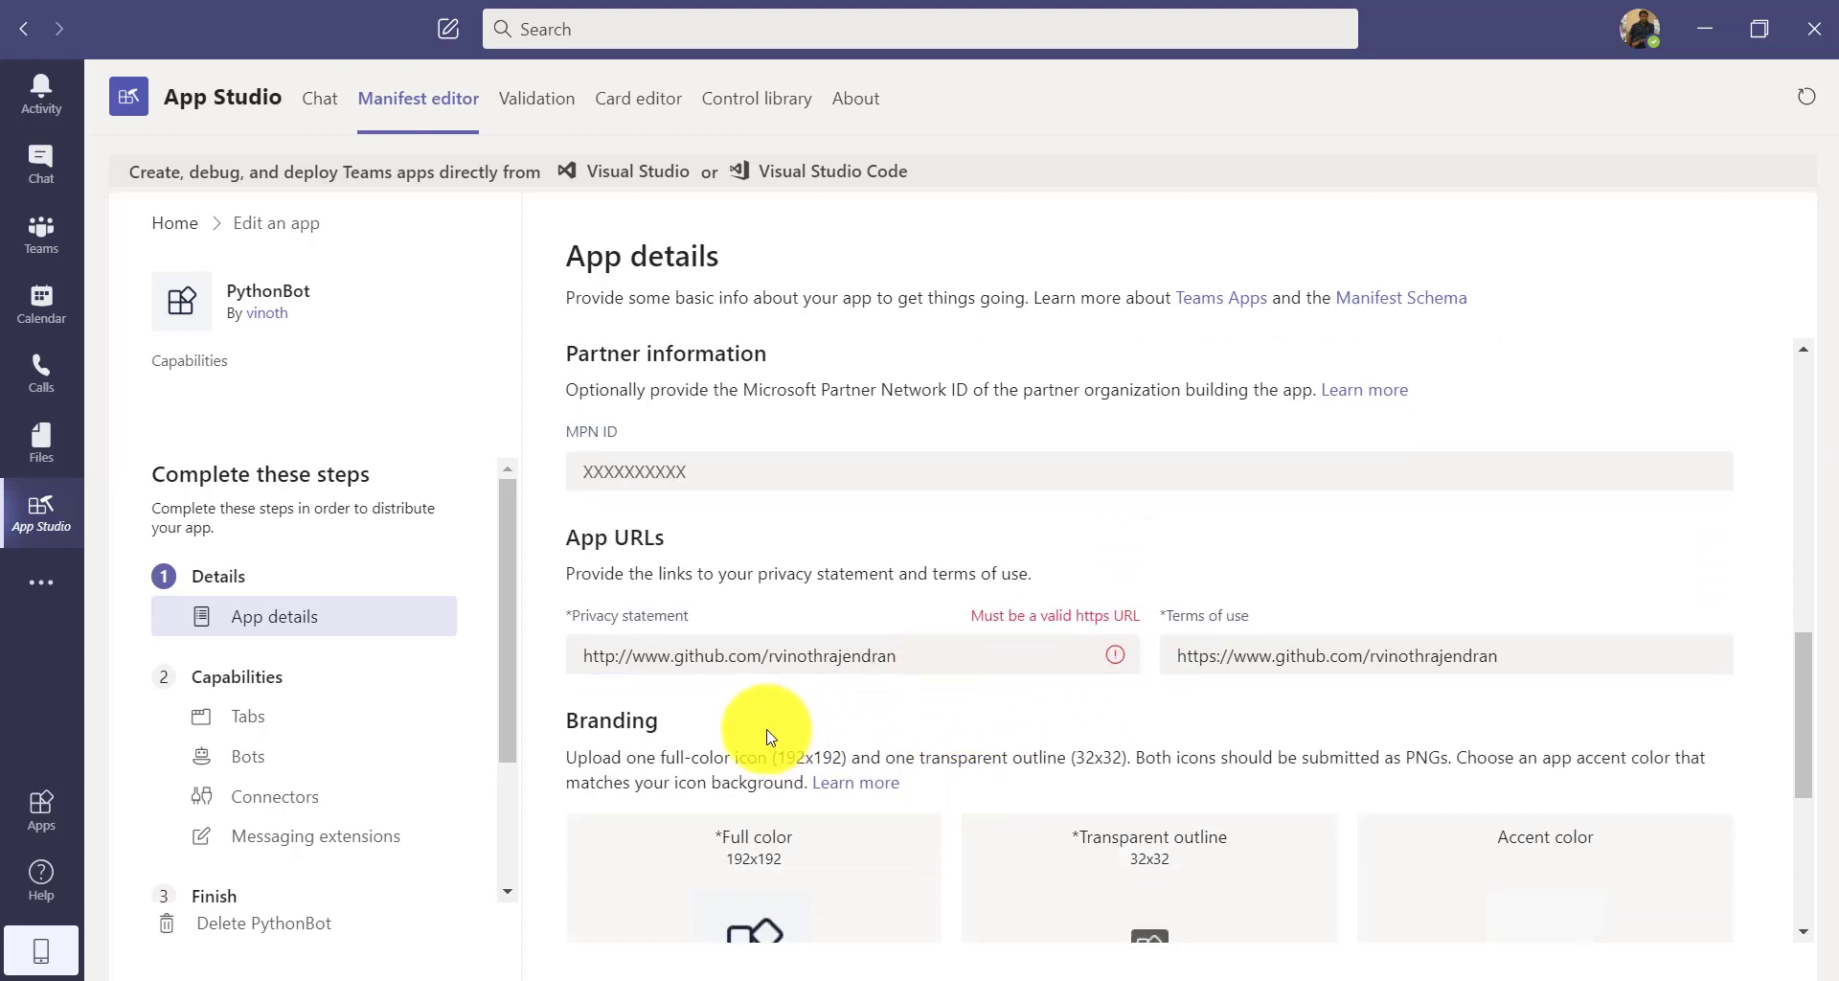
left_click(600, 659)
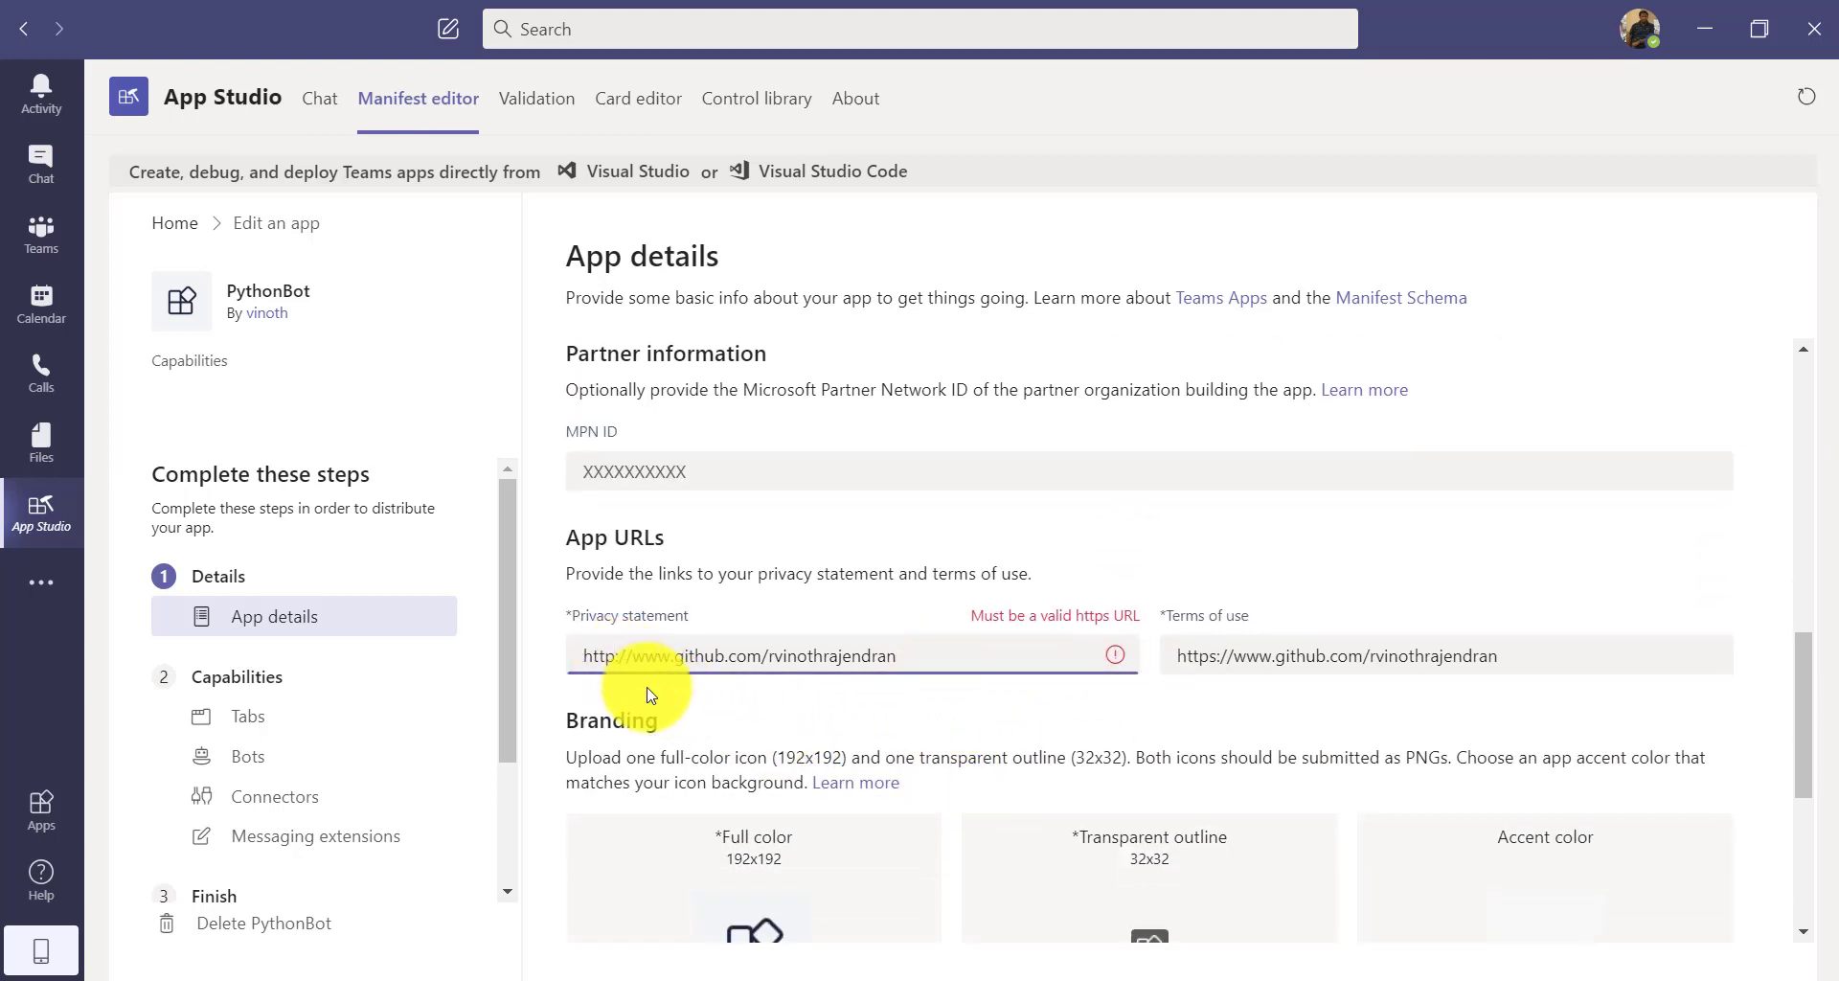
key("ctrl+a")
key("ctrl+v")
scroll(874, 706, "up", 4)
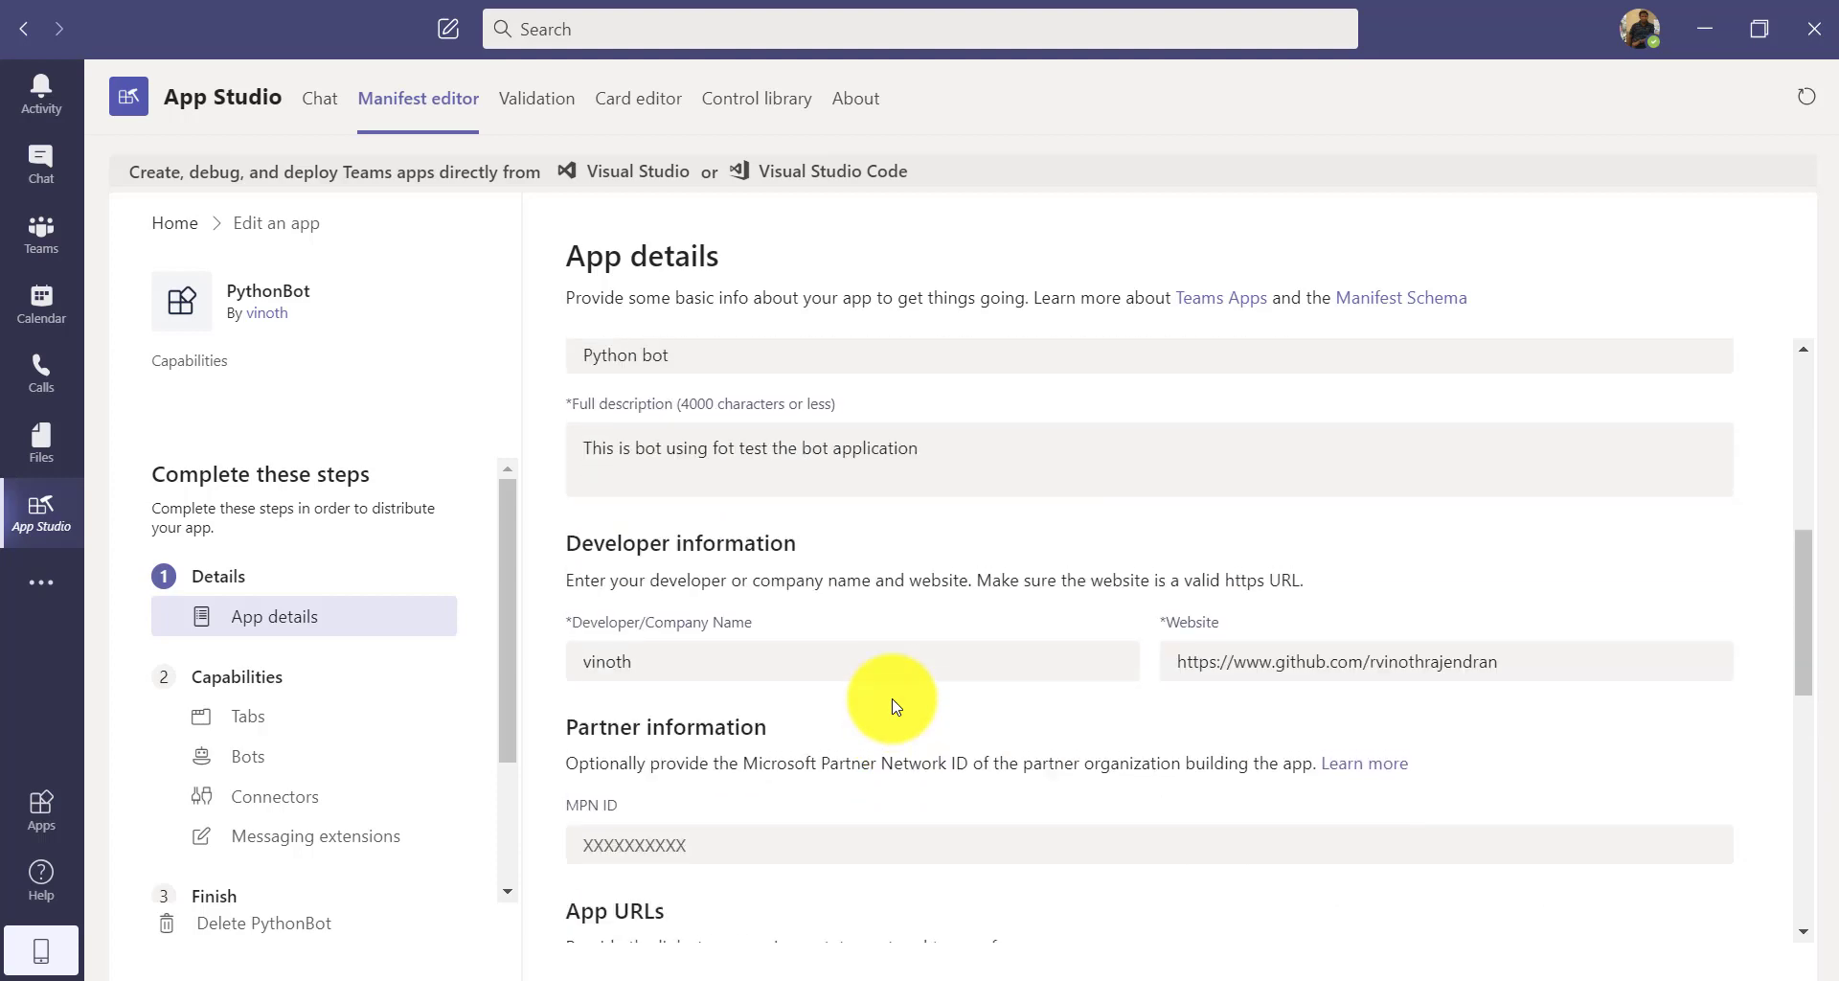
- Go to the app's Bots capability and start setting up a bot
scroll(734, 646, "down", 7)
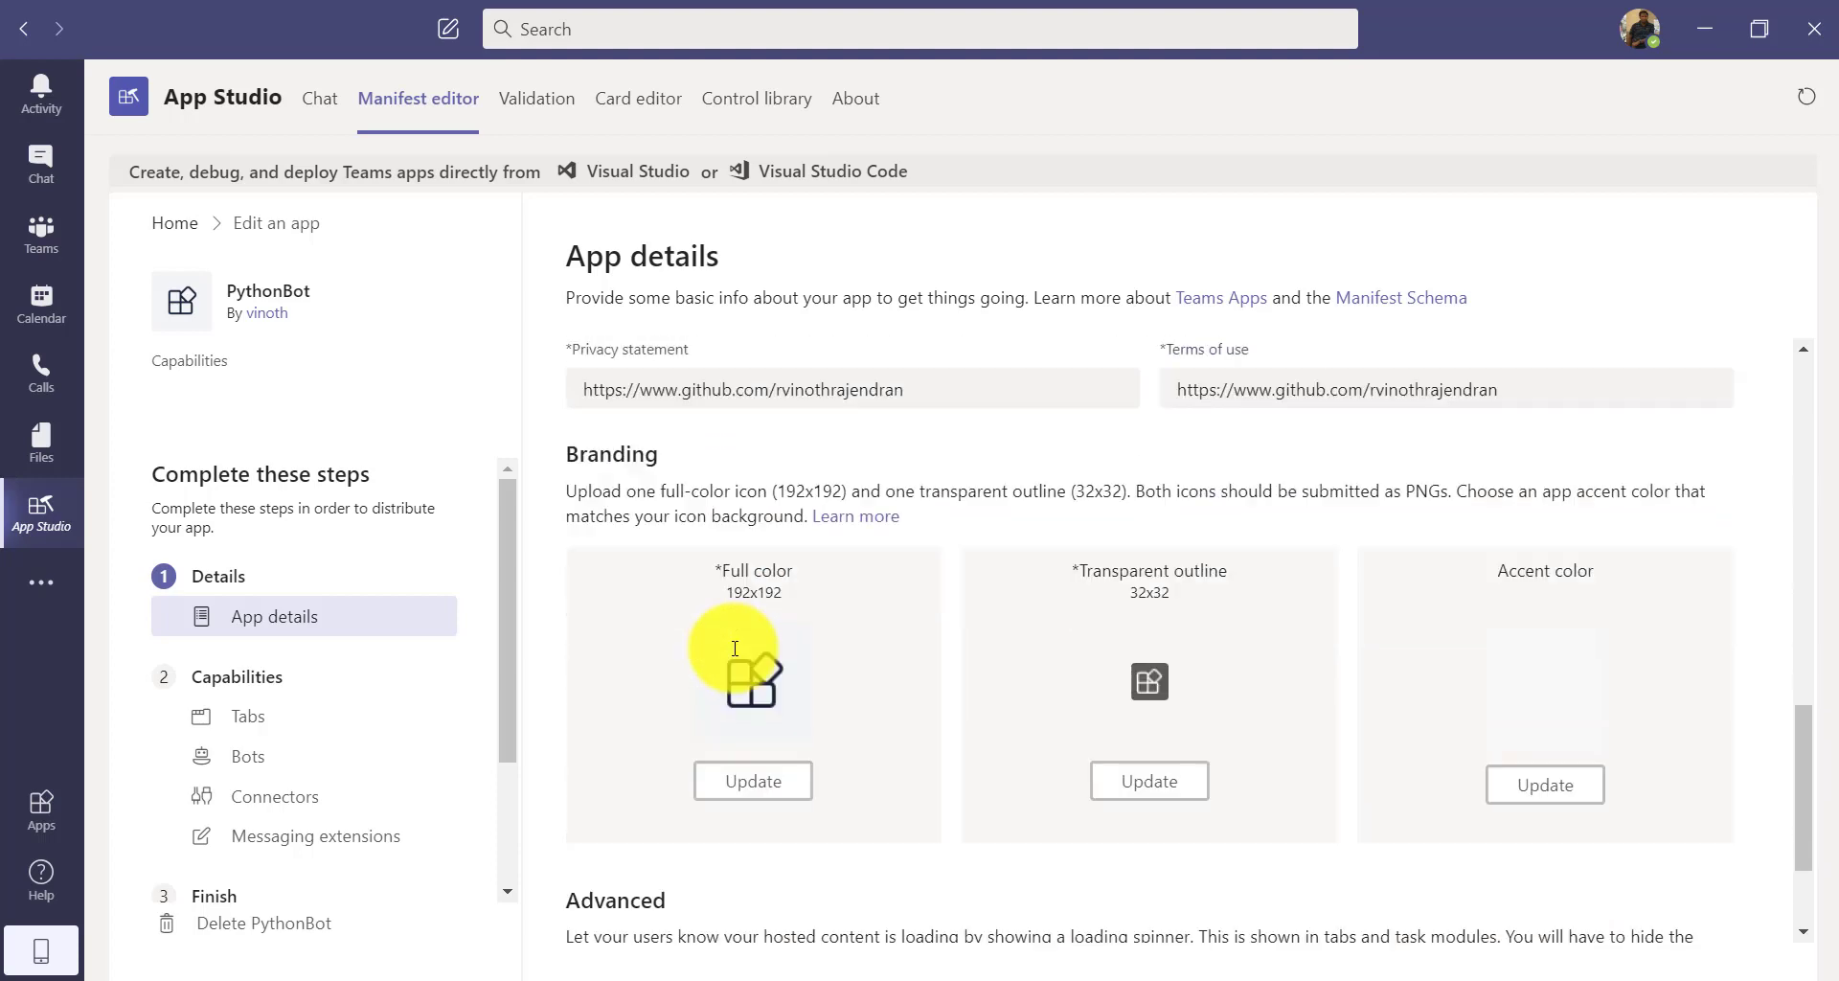
scroll(684, 450, "up", 1)
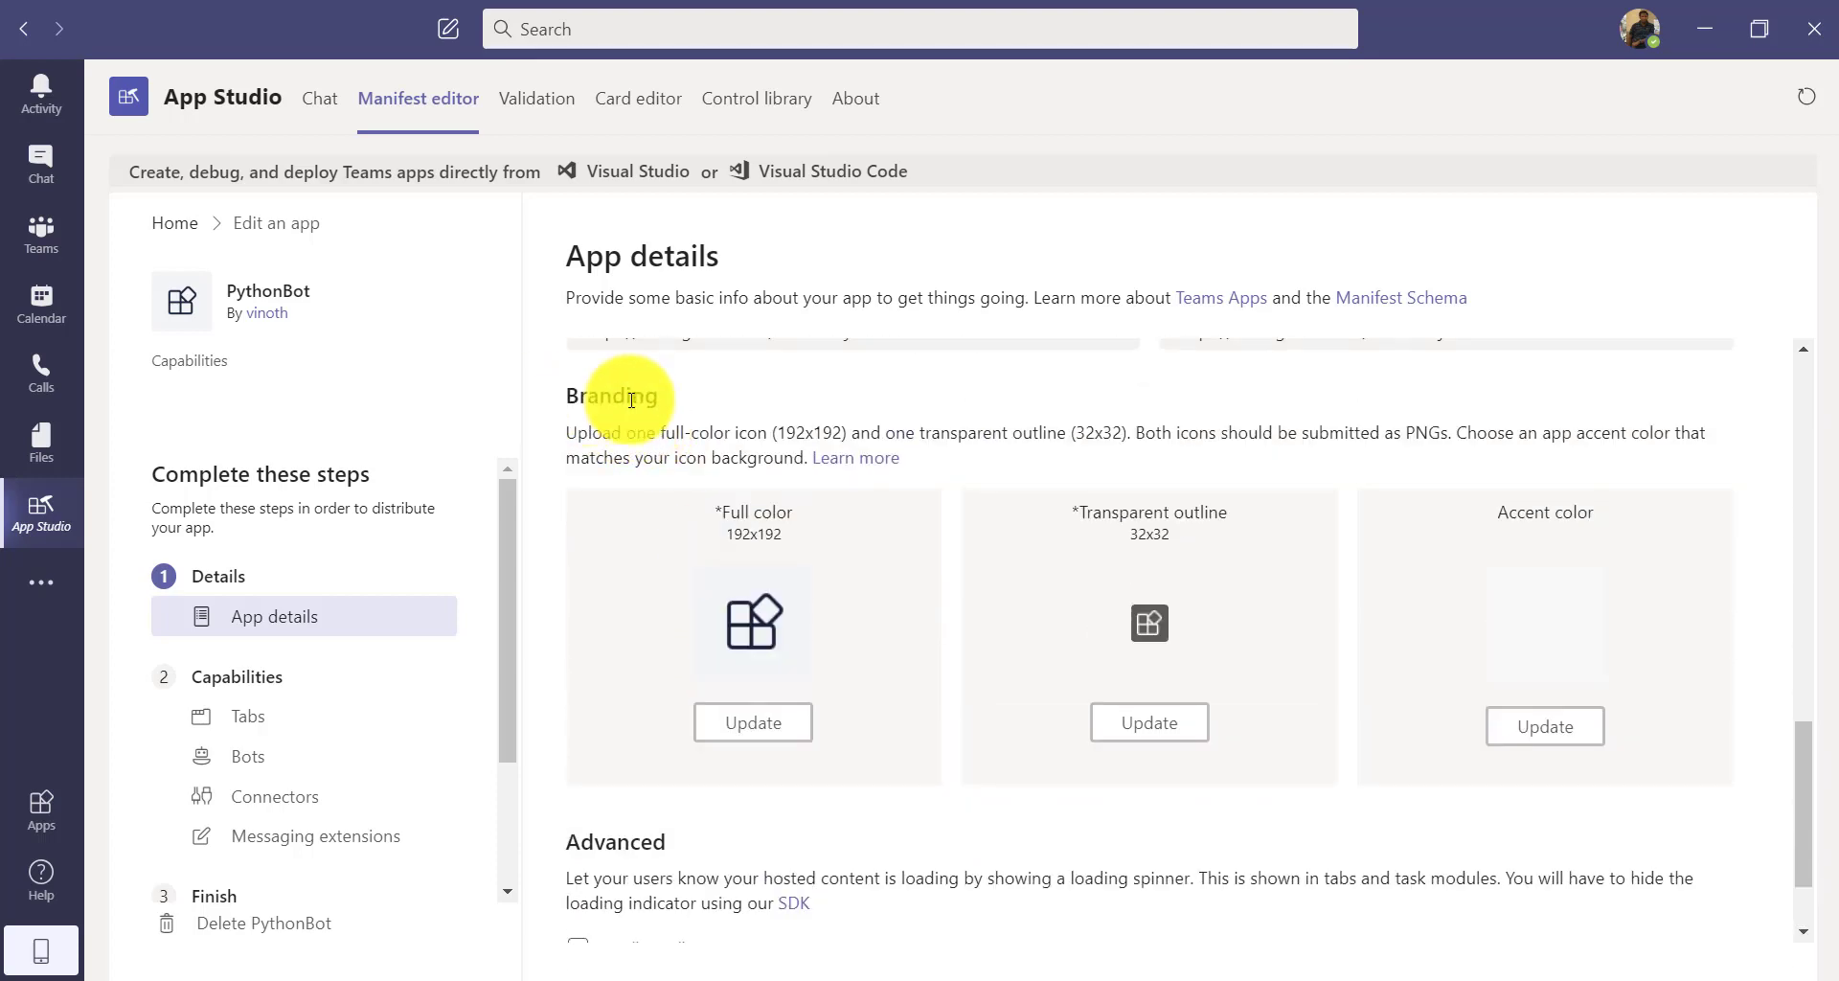
scroll(1002, 651, "down", 1)
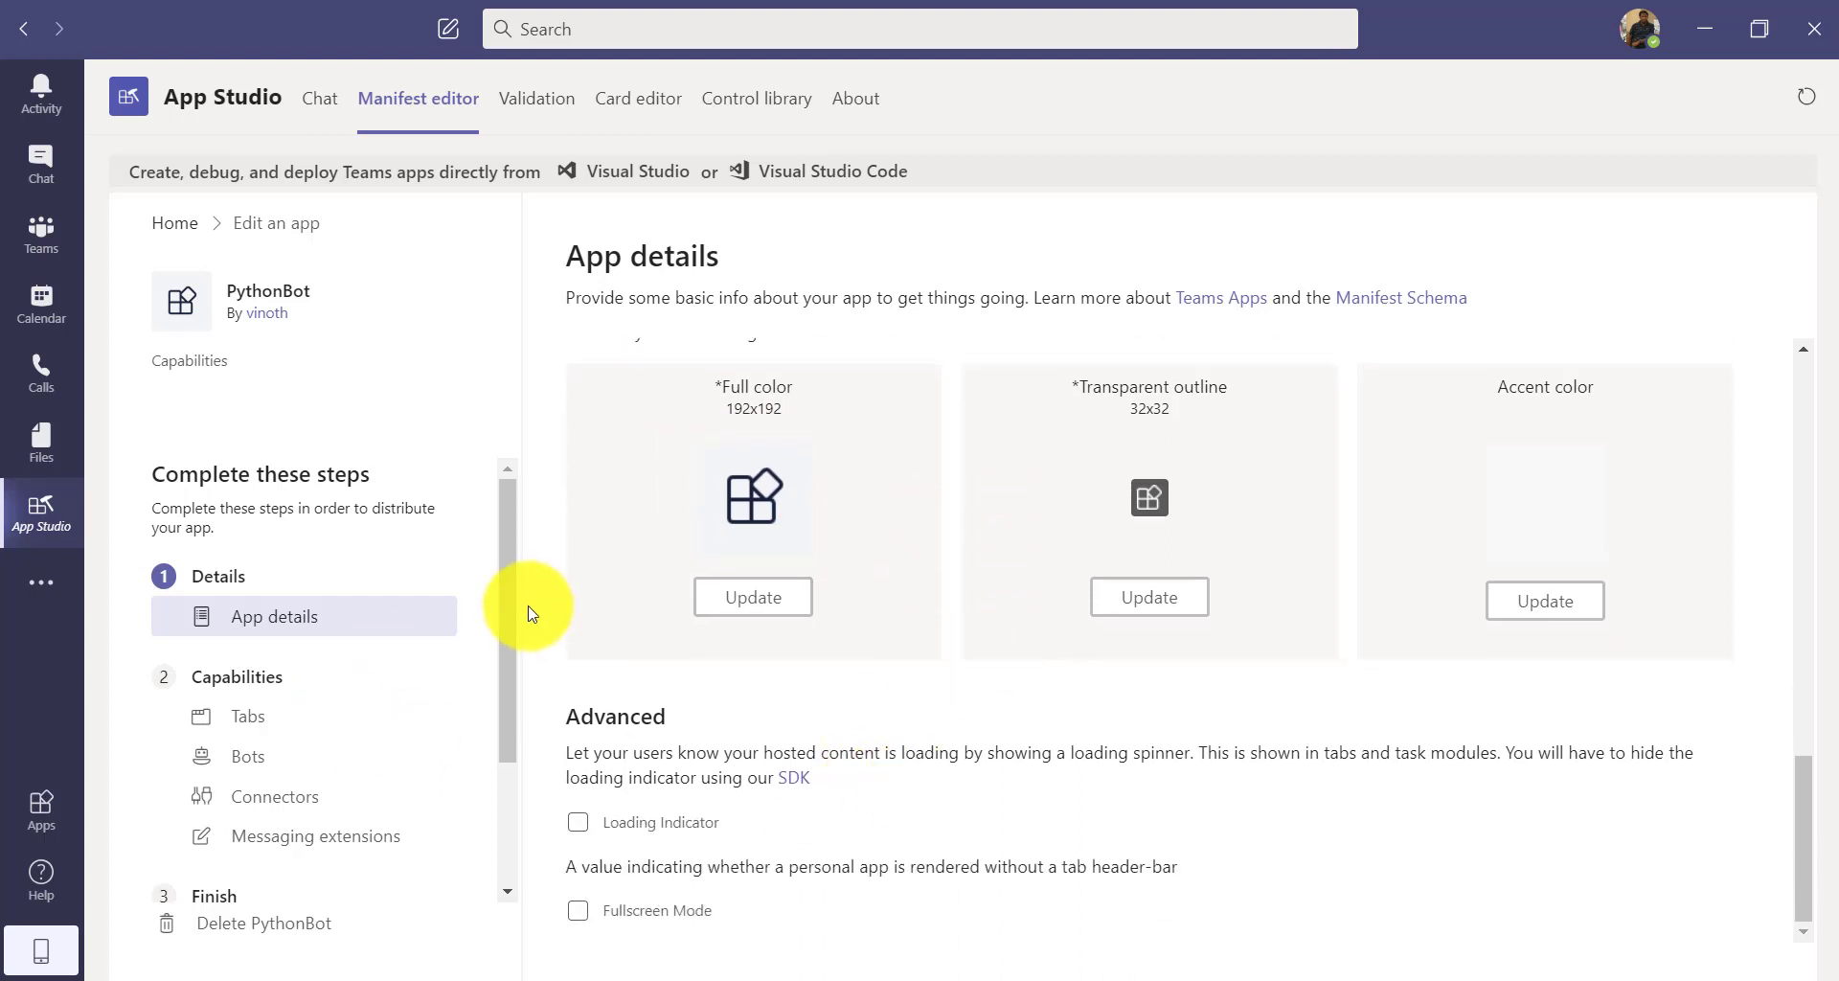
left_click_drag(506, 576, 509, 663)
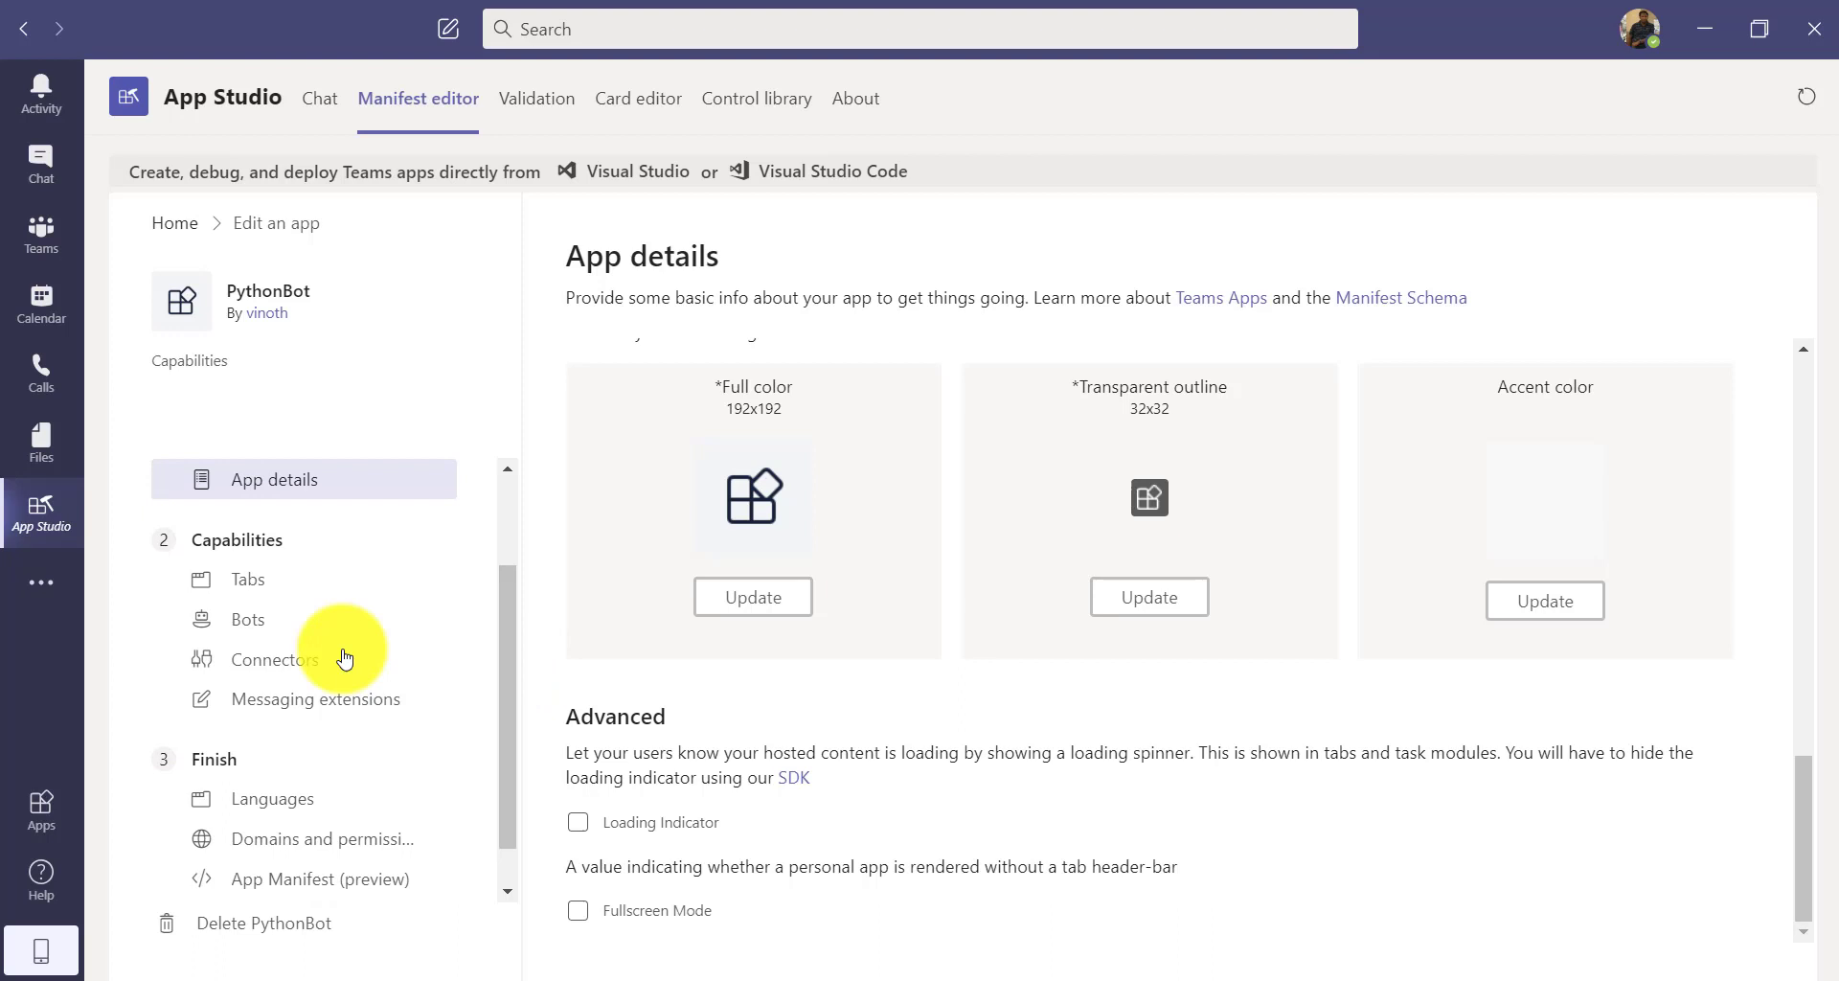
left_click(246, 623)
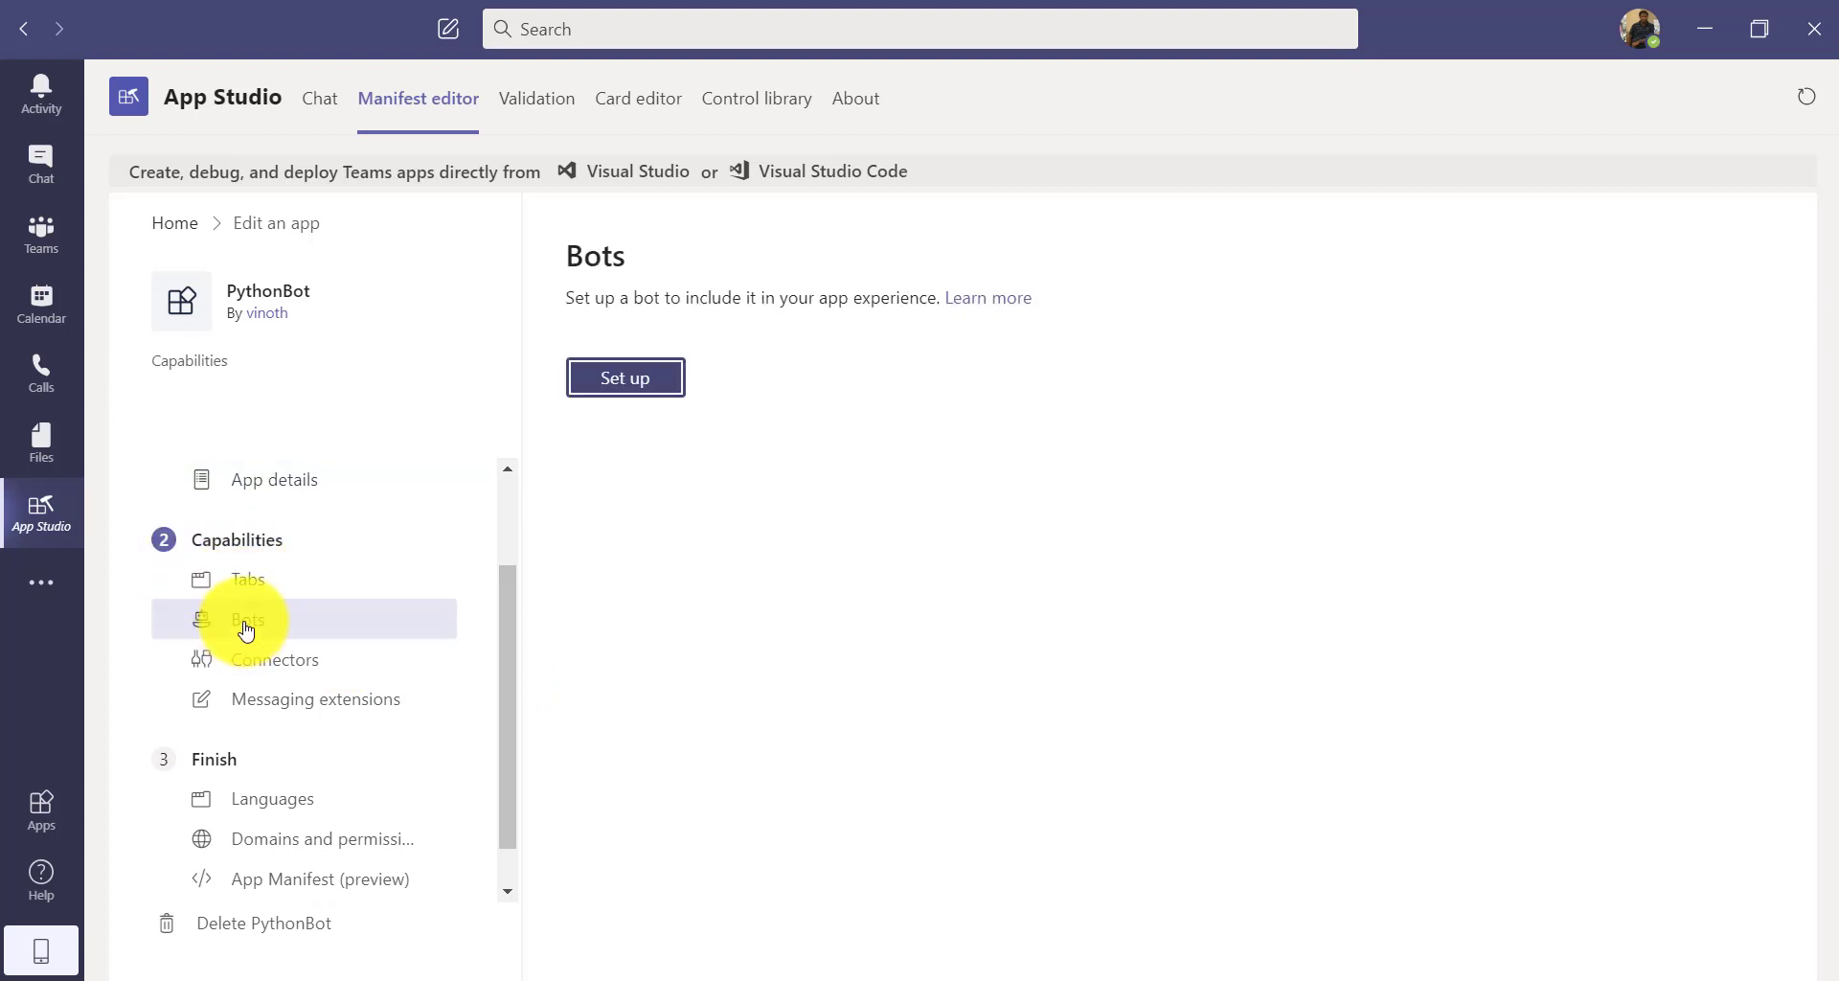
left_click(604, 378)
left_click(617, 375)
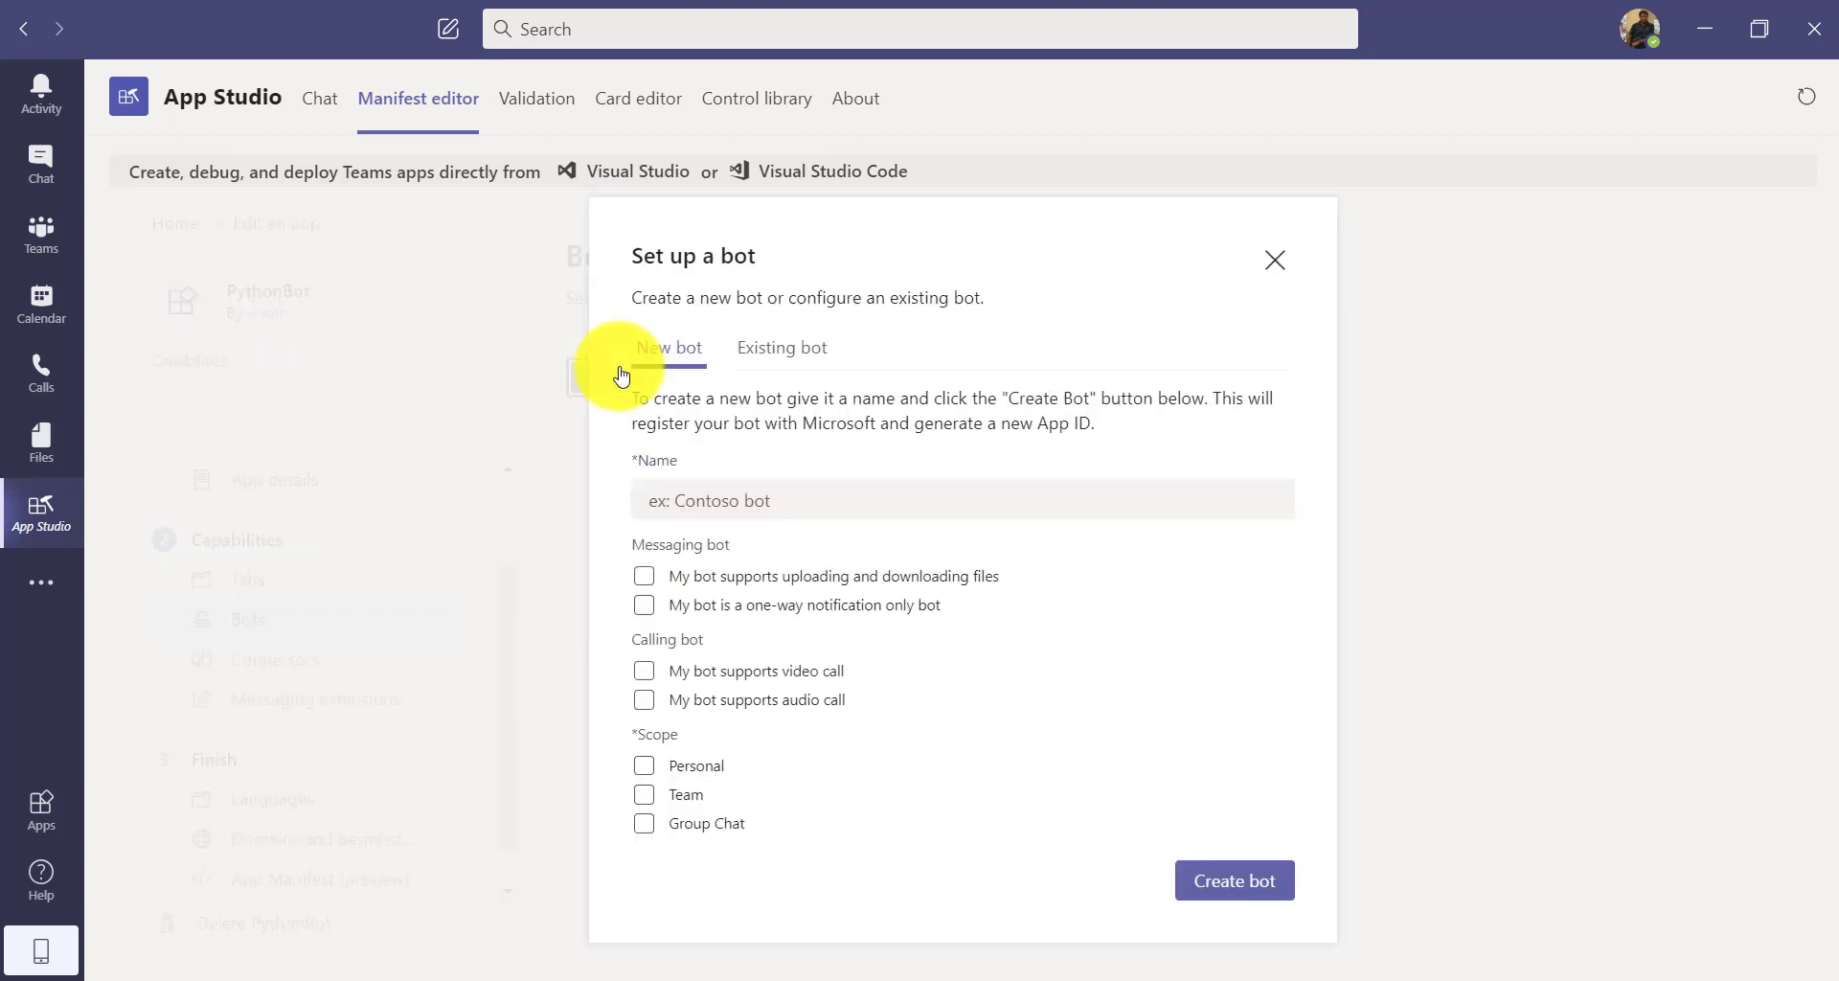
- Name the new bot "pythonbot"
left_click(671, 507)
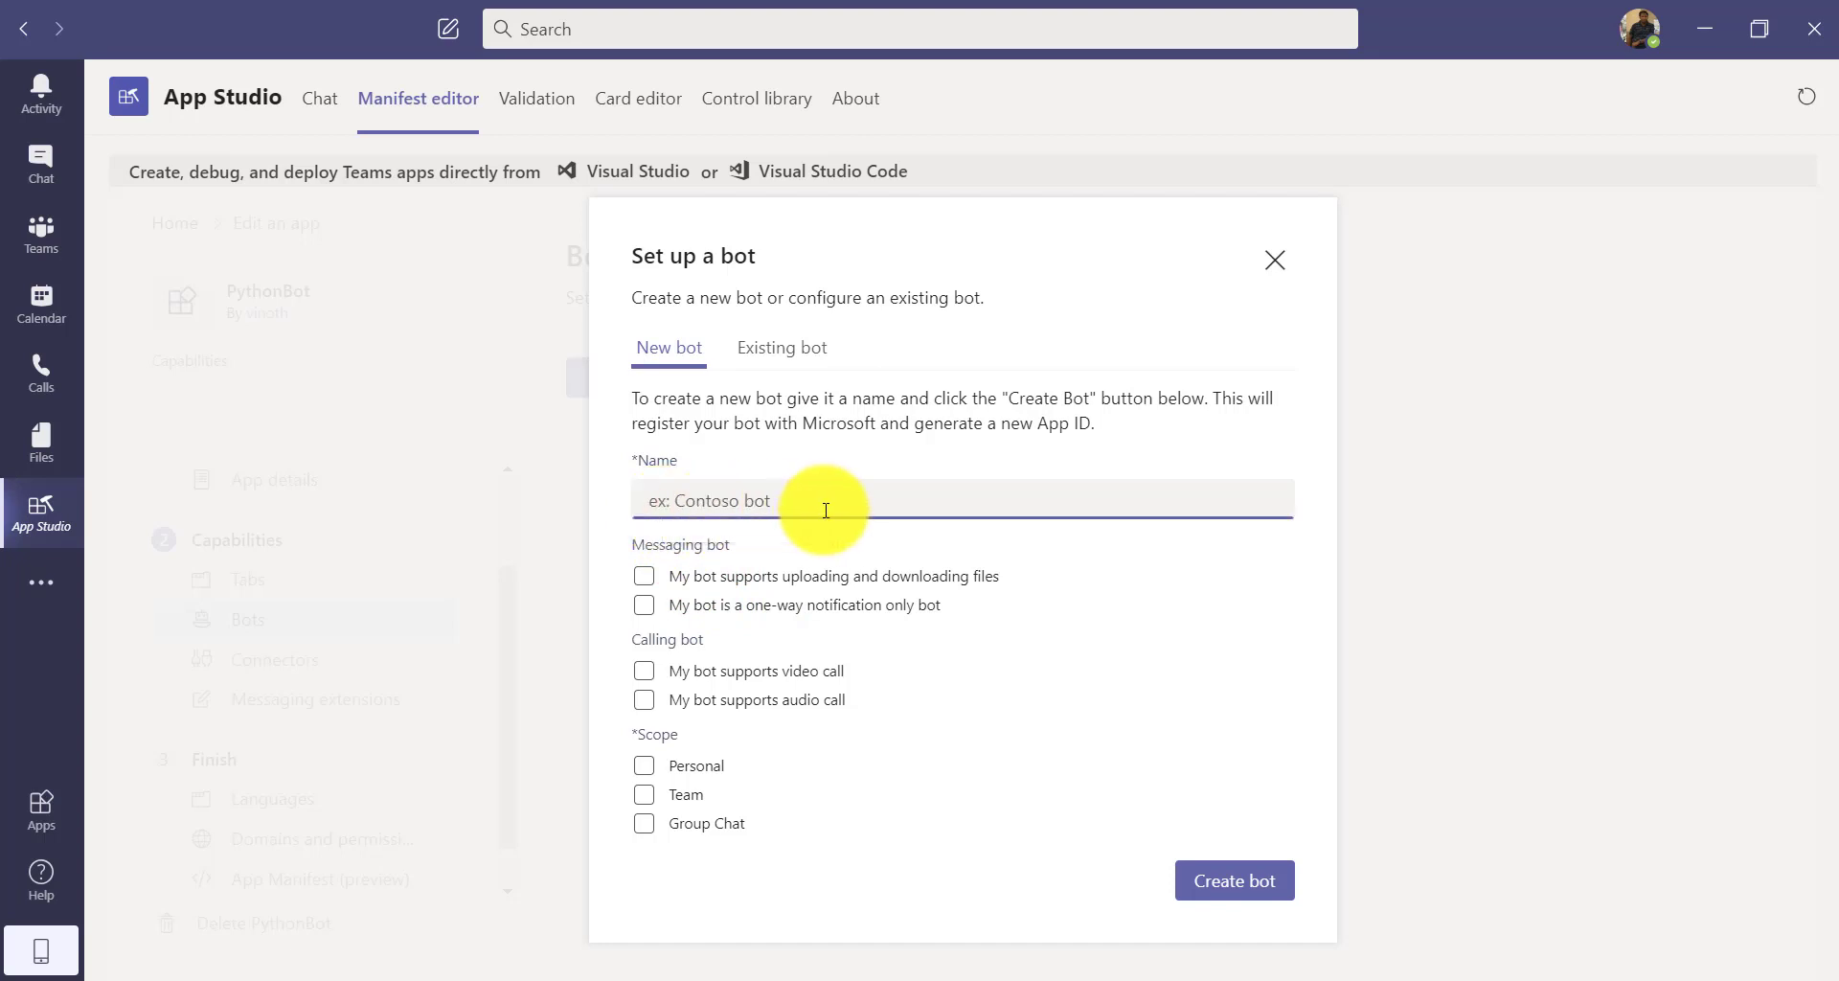
type("pytho")
key("BackSpace")
type("o")
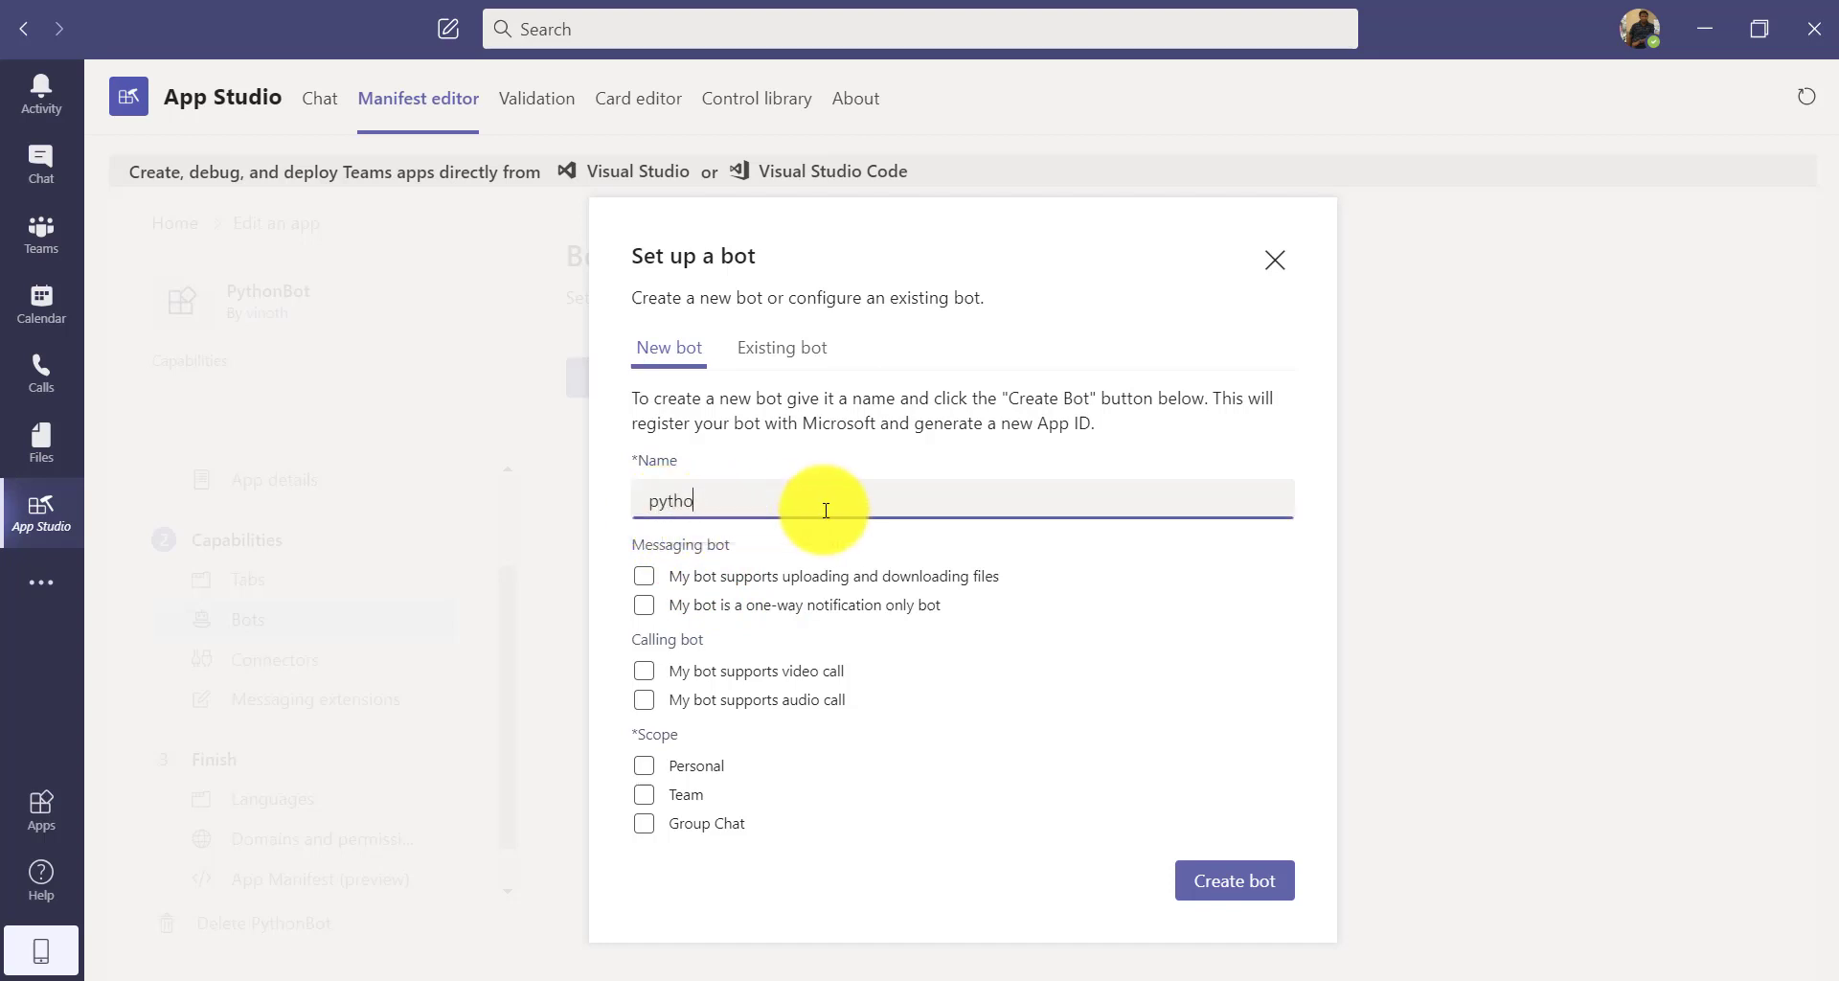
type("nbot")
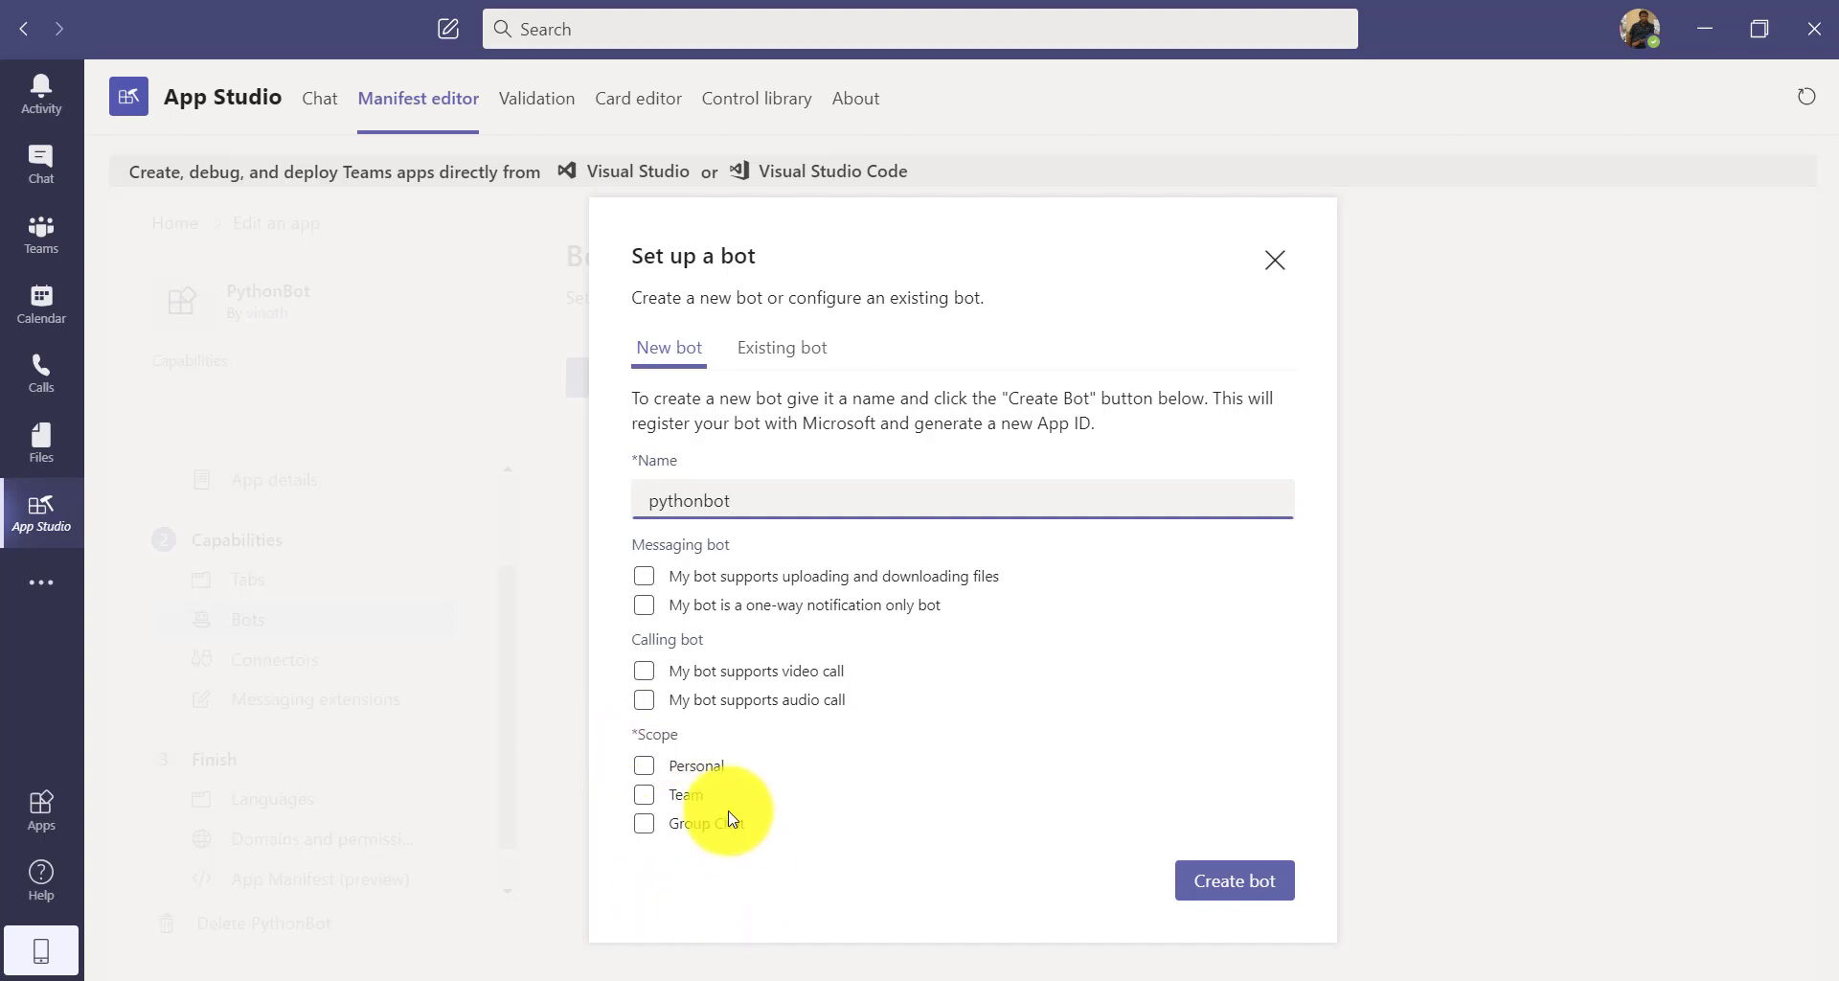
- Enable the Personal, Team and Group Chat scopes for the new bot and create it
left_click(644, 766)
left_click(644, 823)
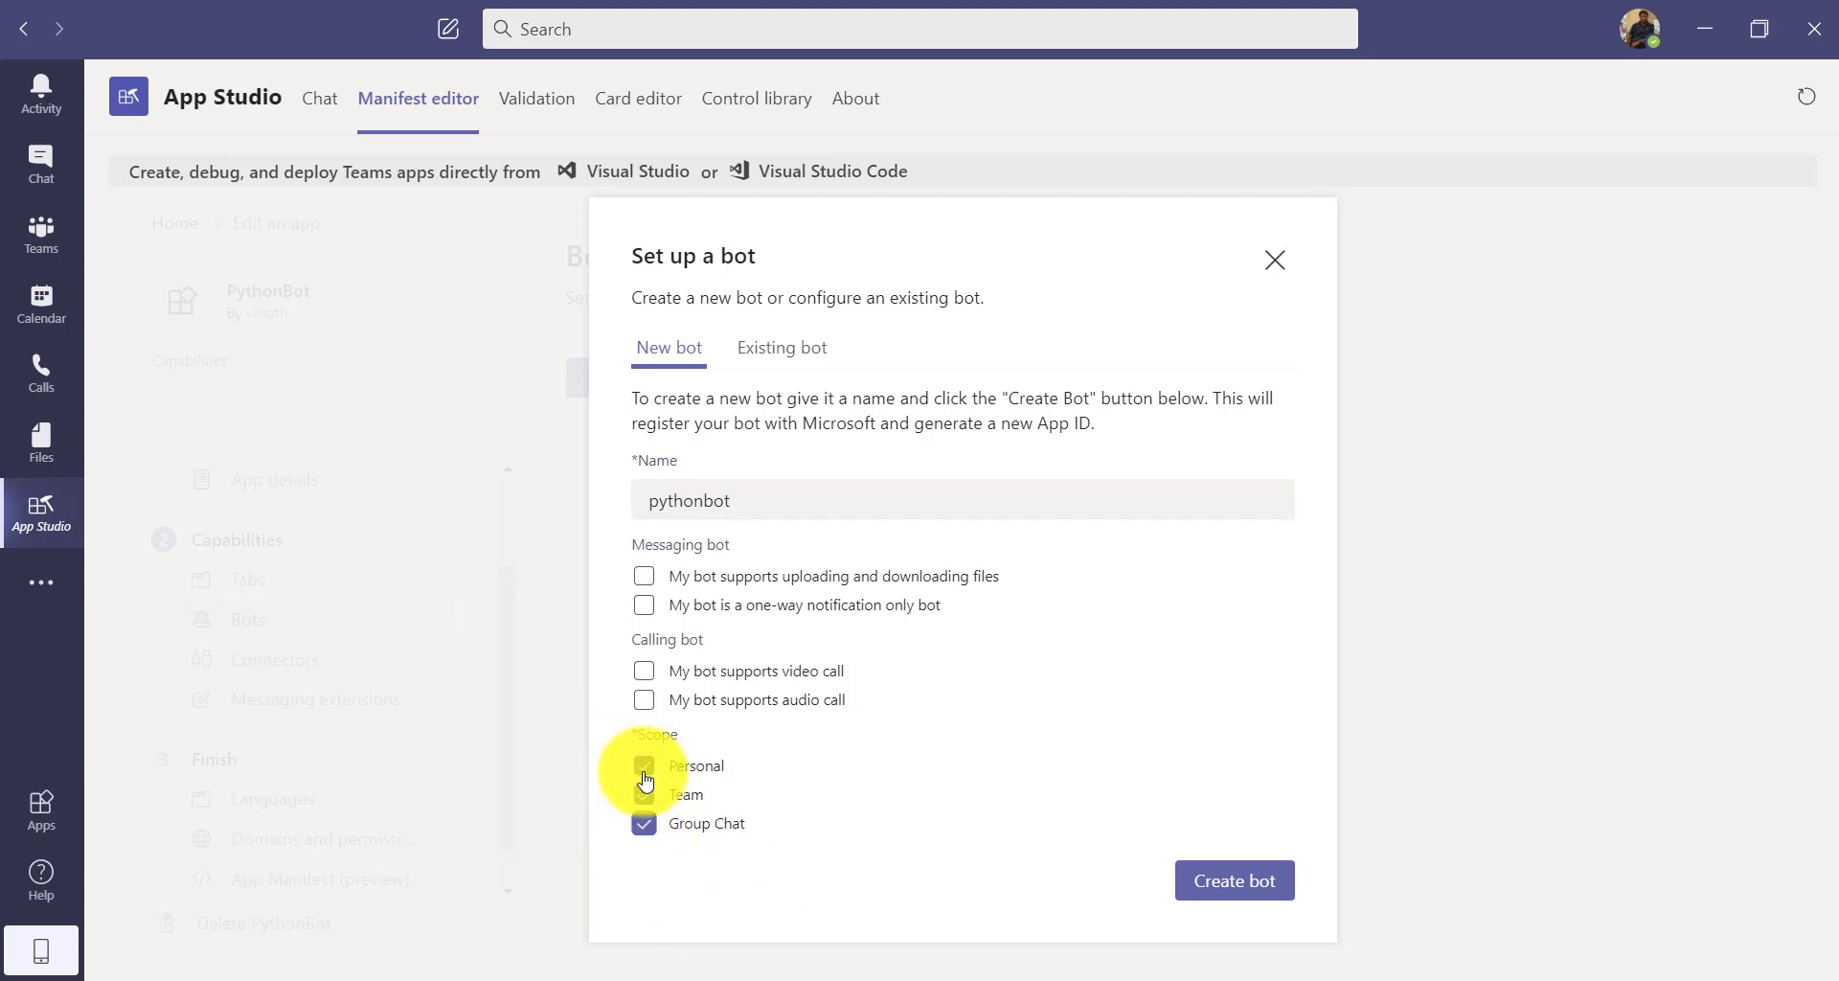
left_click(643, 765)
left_click(689, 797)
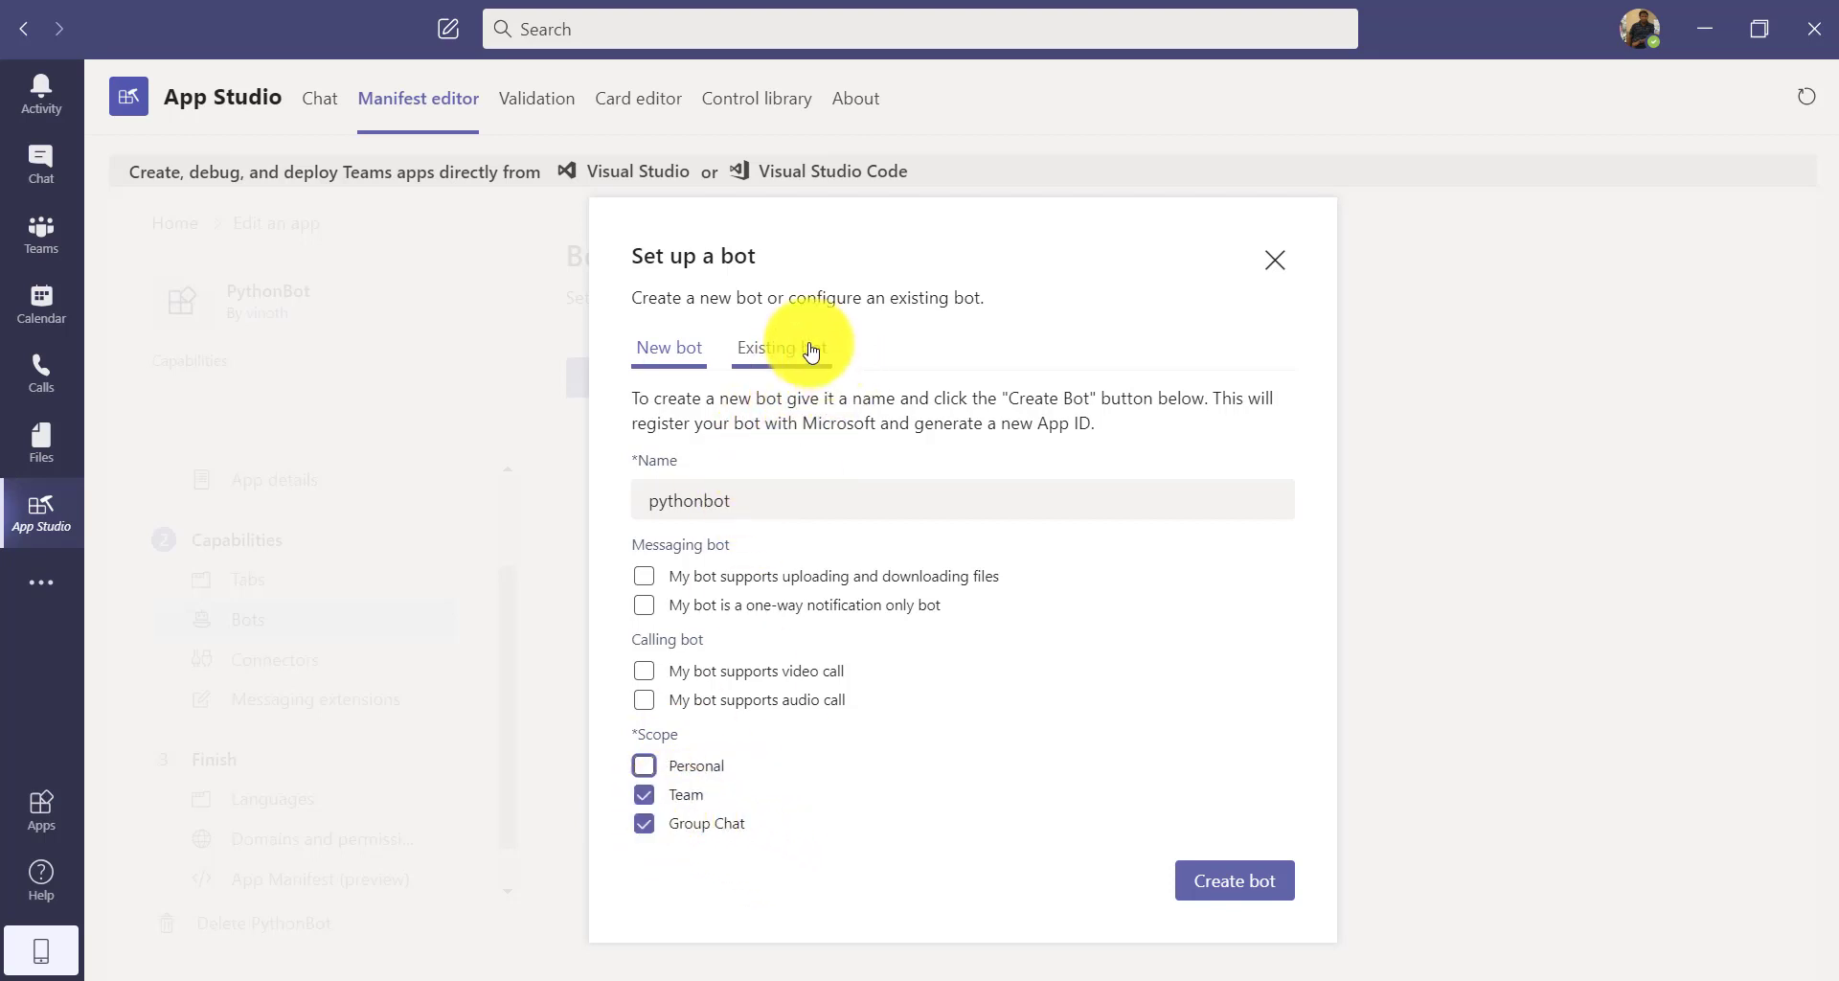
left_click(644, 765)
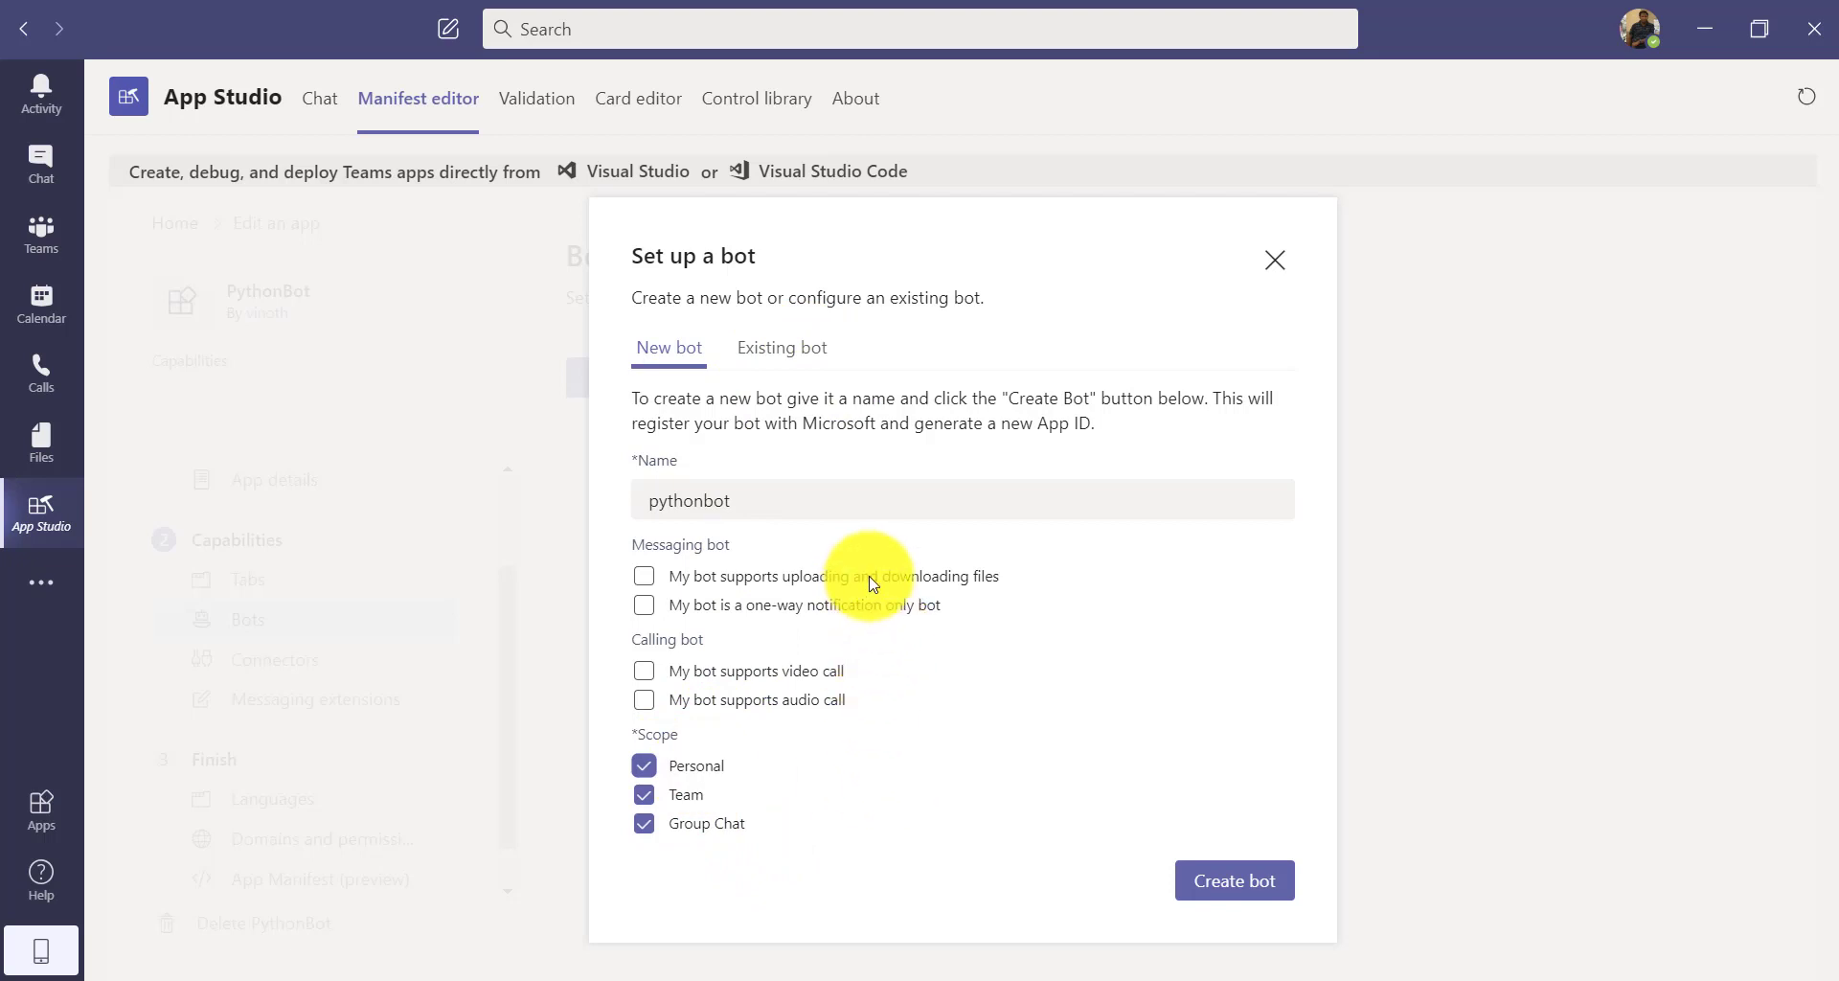
left_click(1241, 896)
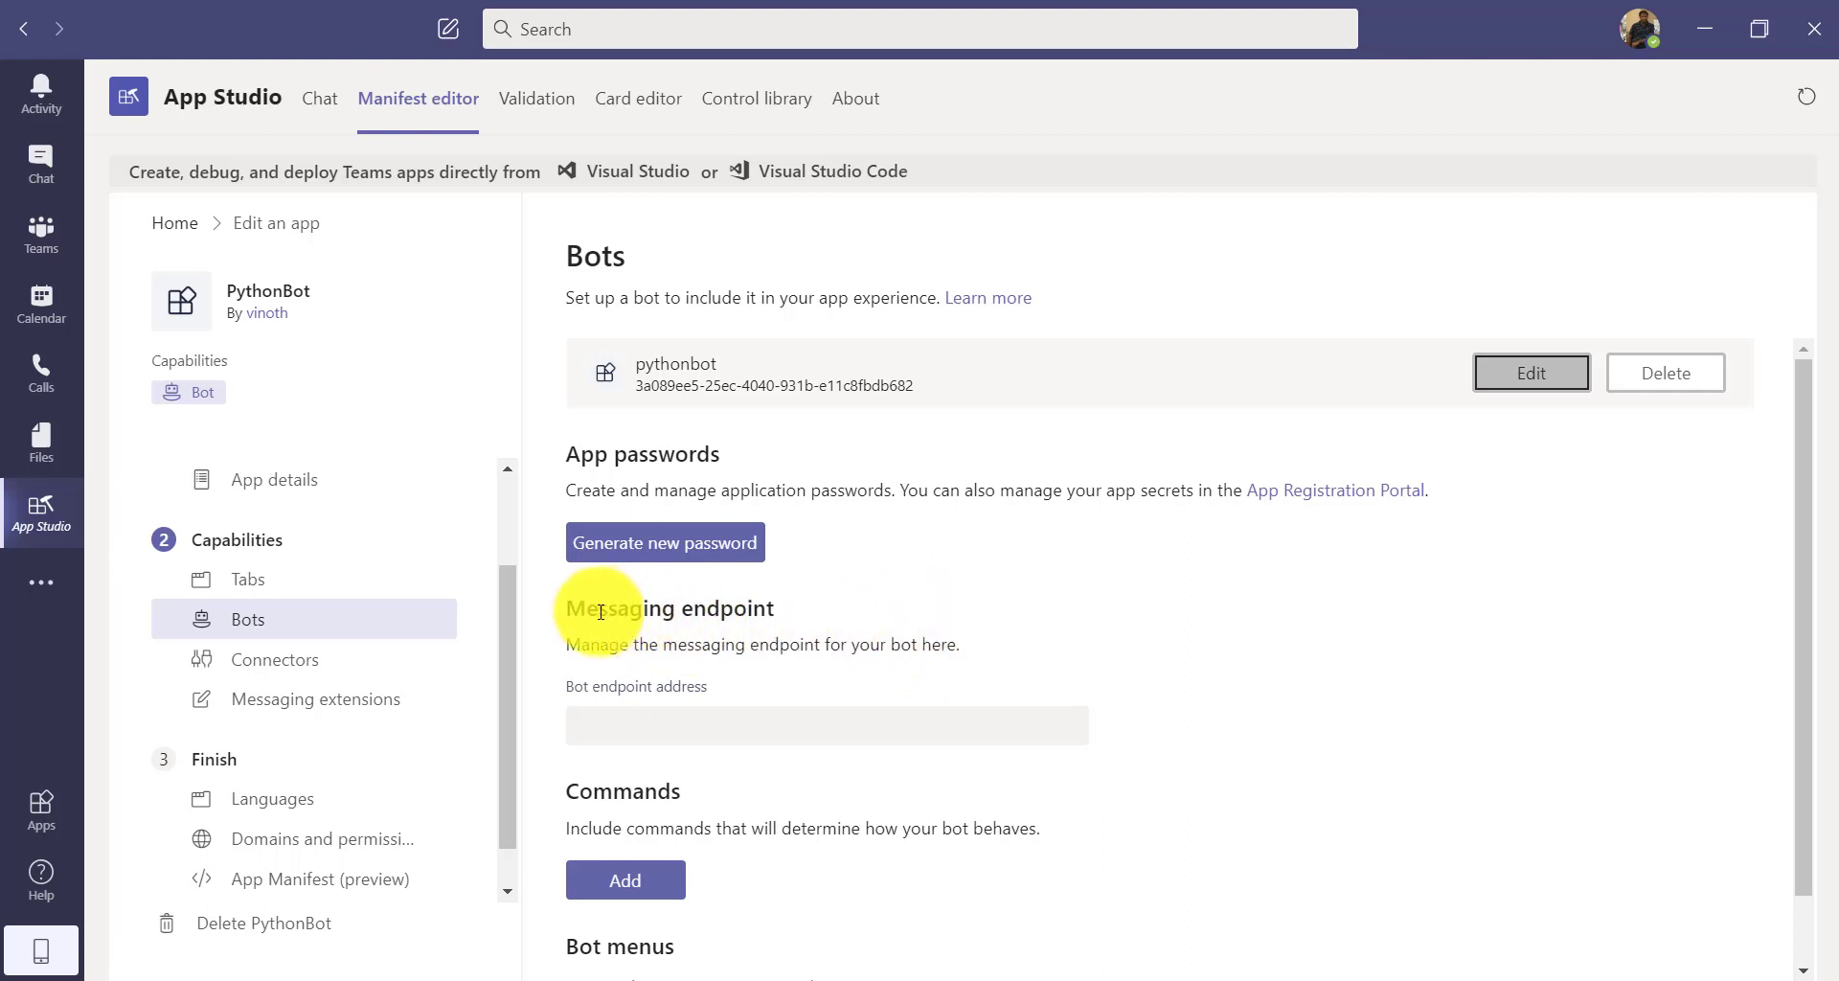
left_click_drag(567, 609, 820, 607)
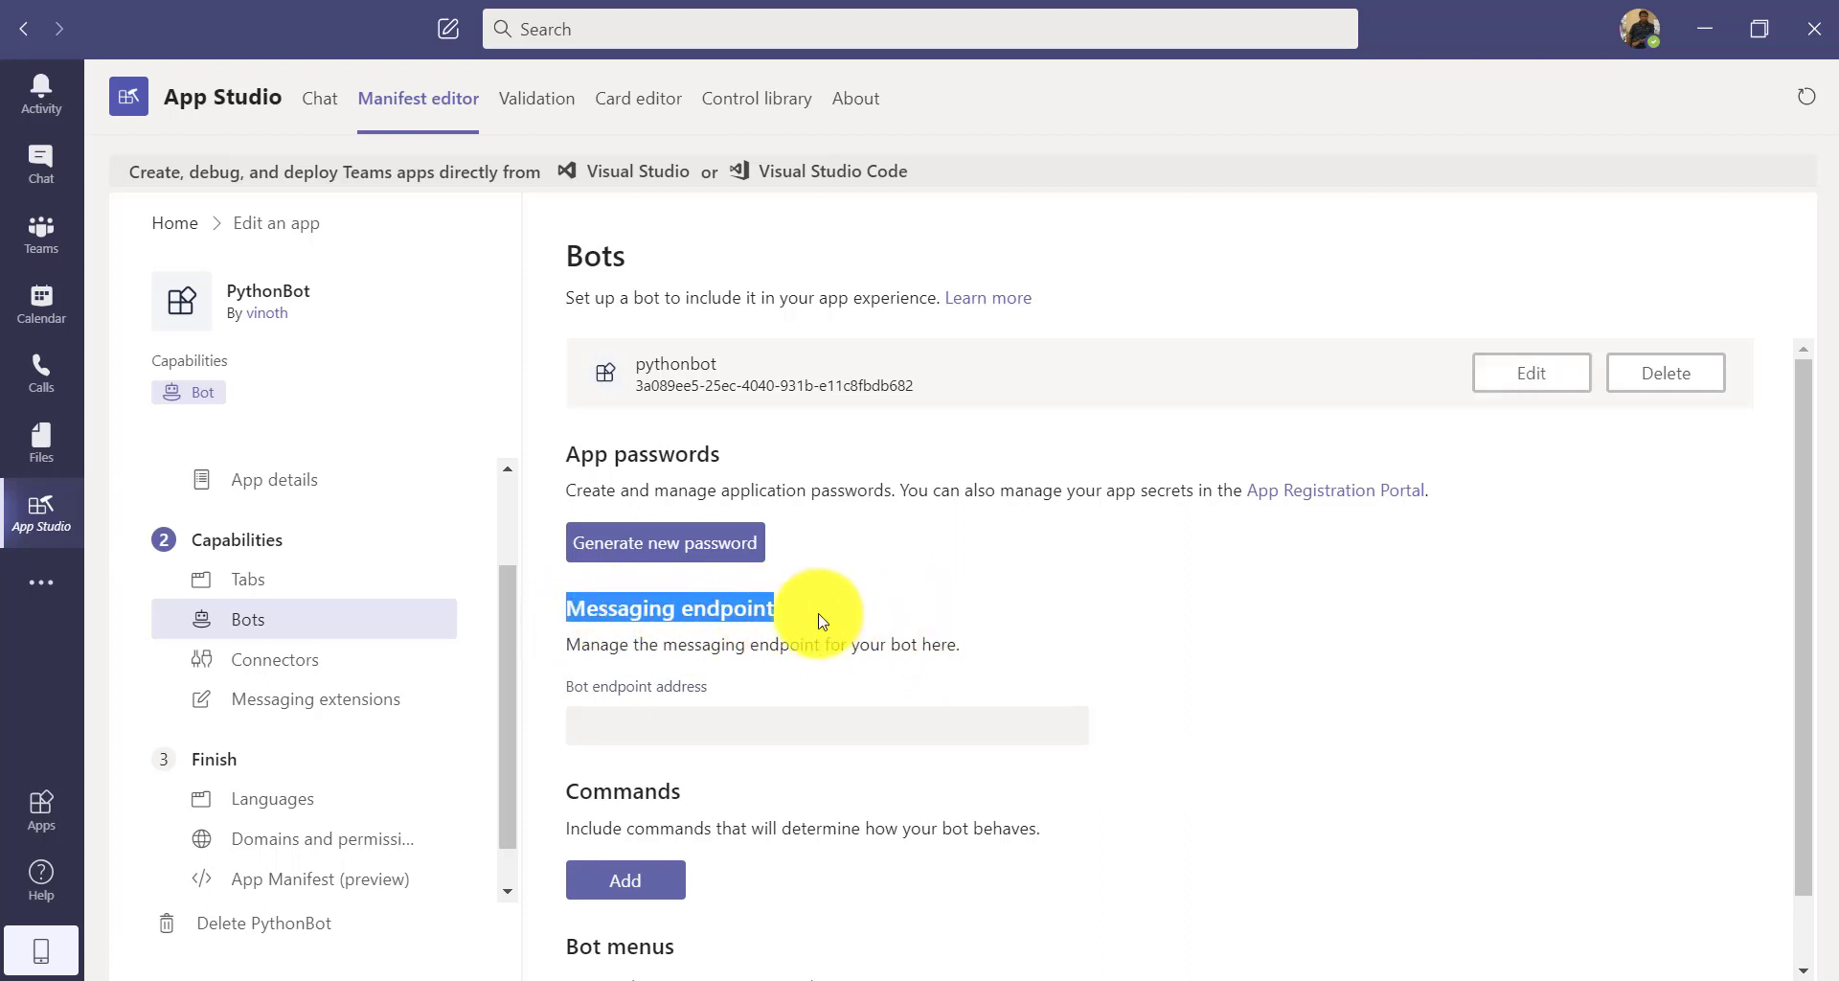
- Switch to the Azure portal and copy the messaging endpoint from the BotPythonDeployInChannels settings
left_click(562, 695)
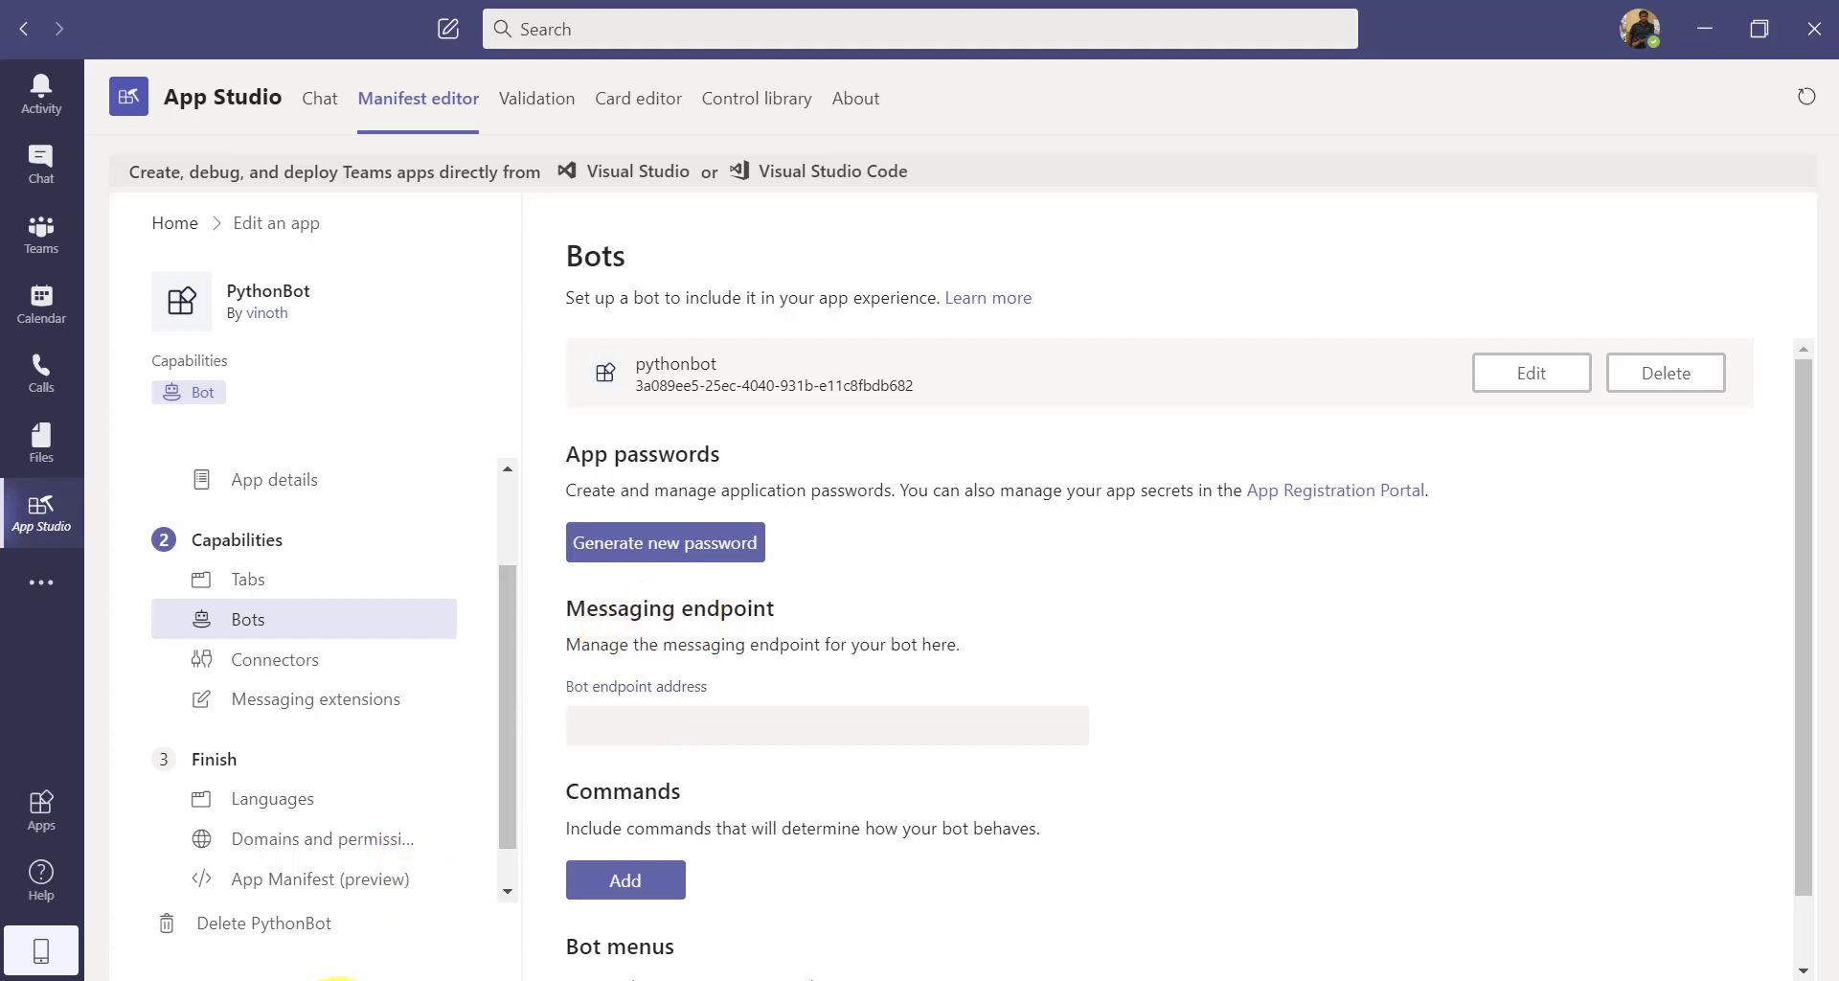
left_click(226, 972)
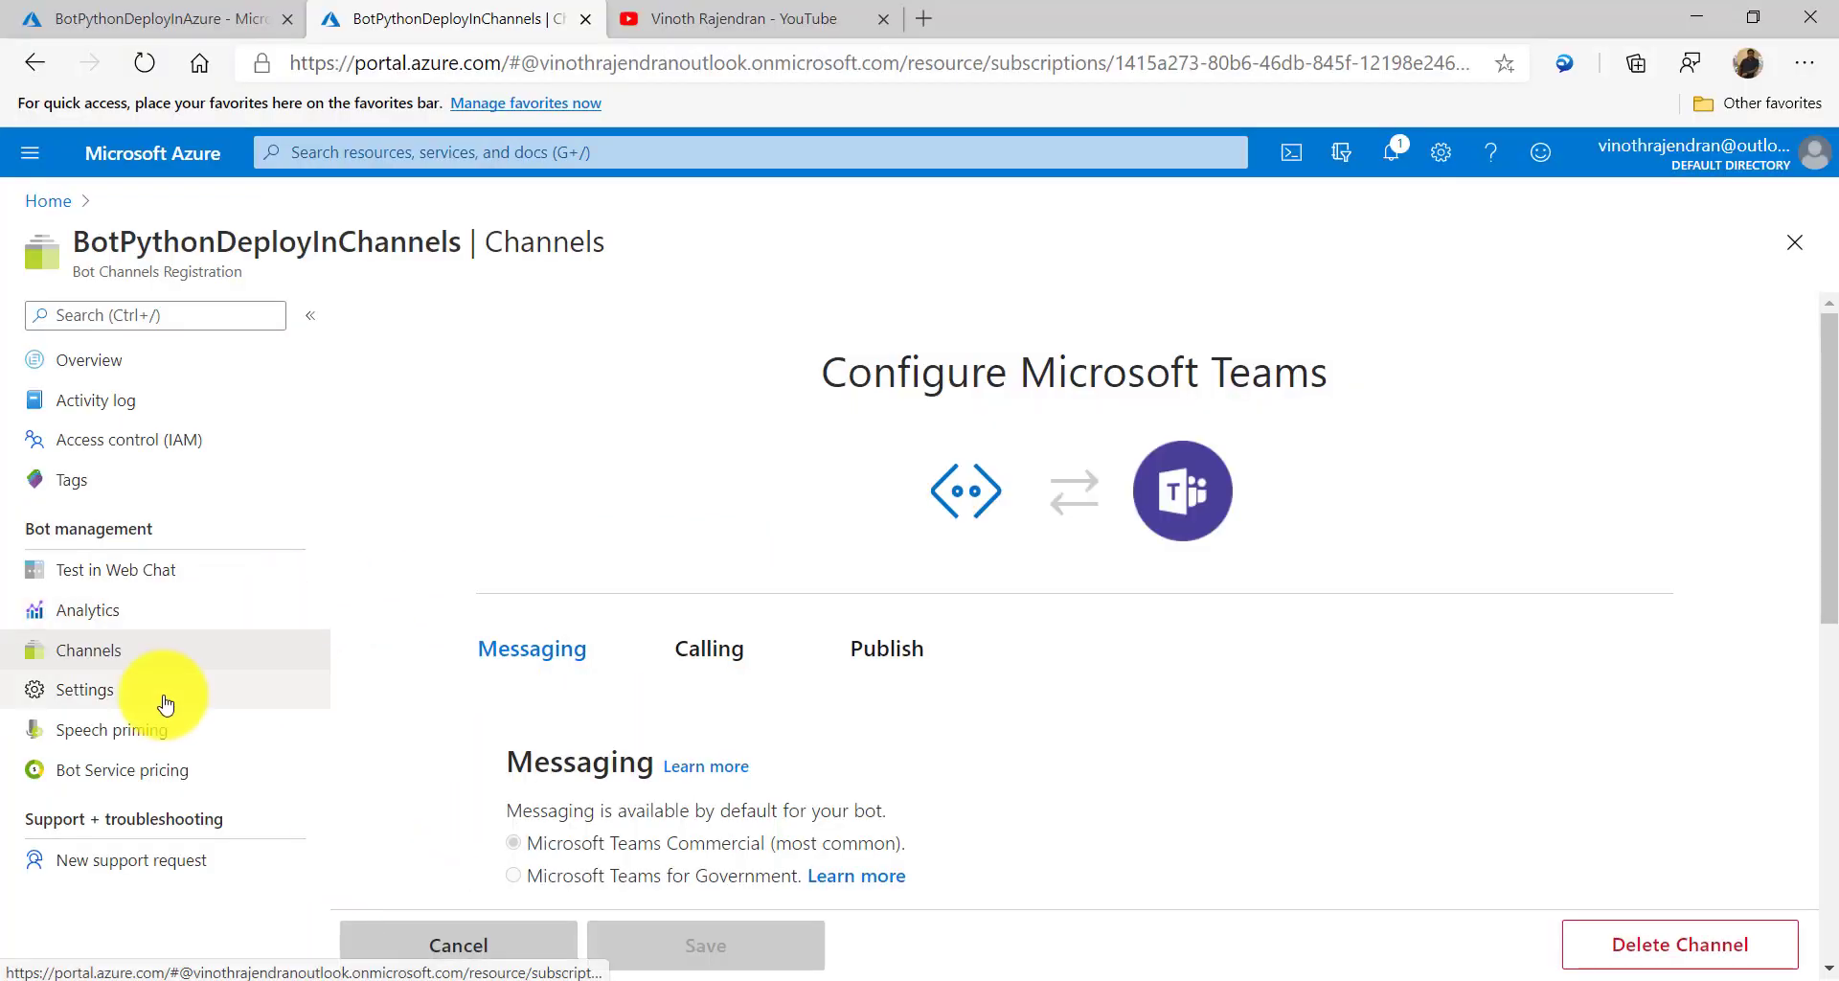
left_click(166, 704)
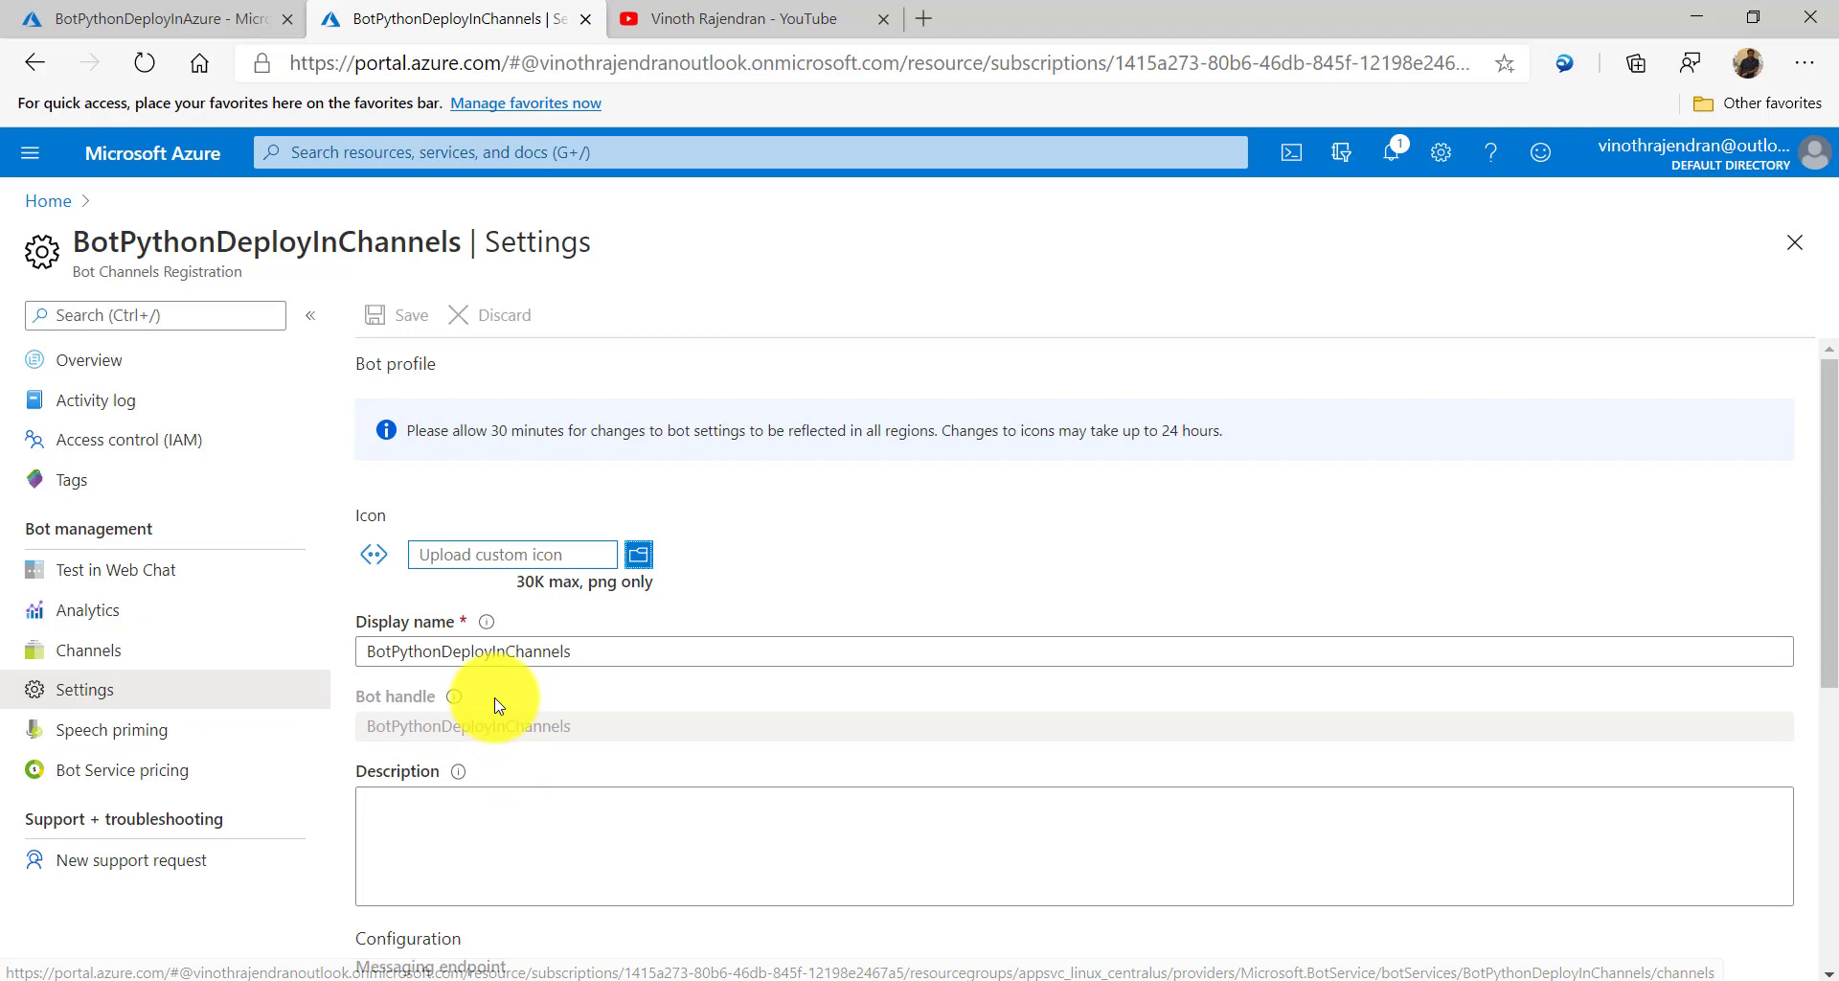
scroll(365, 678, "down", 4)
left_click(369, 609)
left_click_drag(369, 609, 936, 607)
key("ctrl+c")
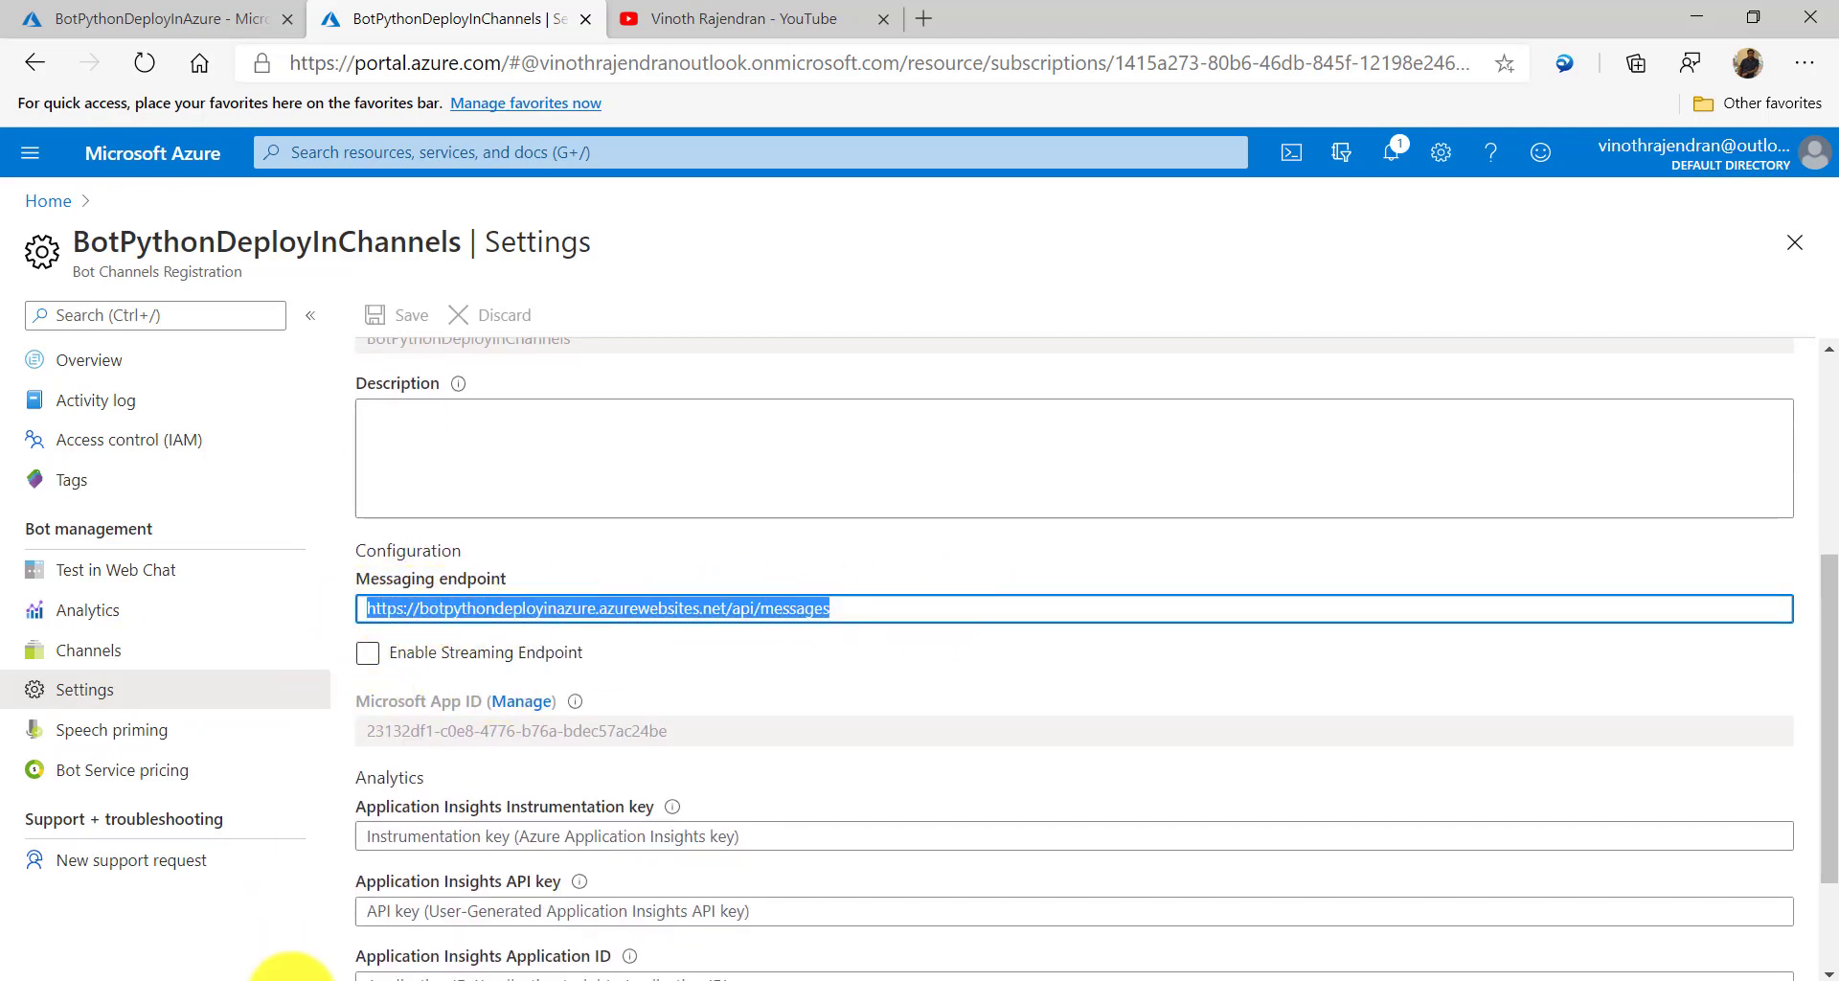
left_click(387, 974)
left_click(682, 718)
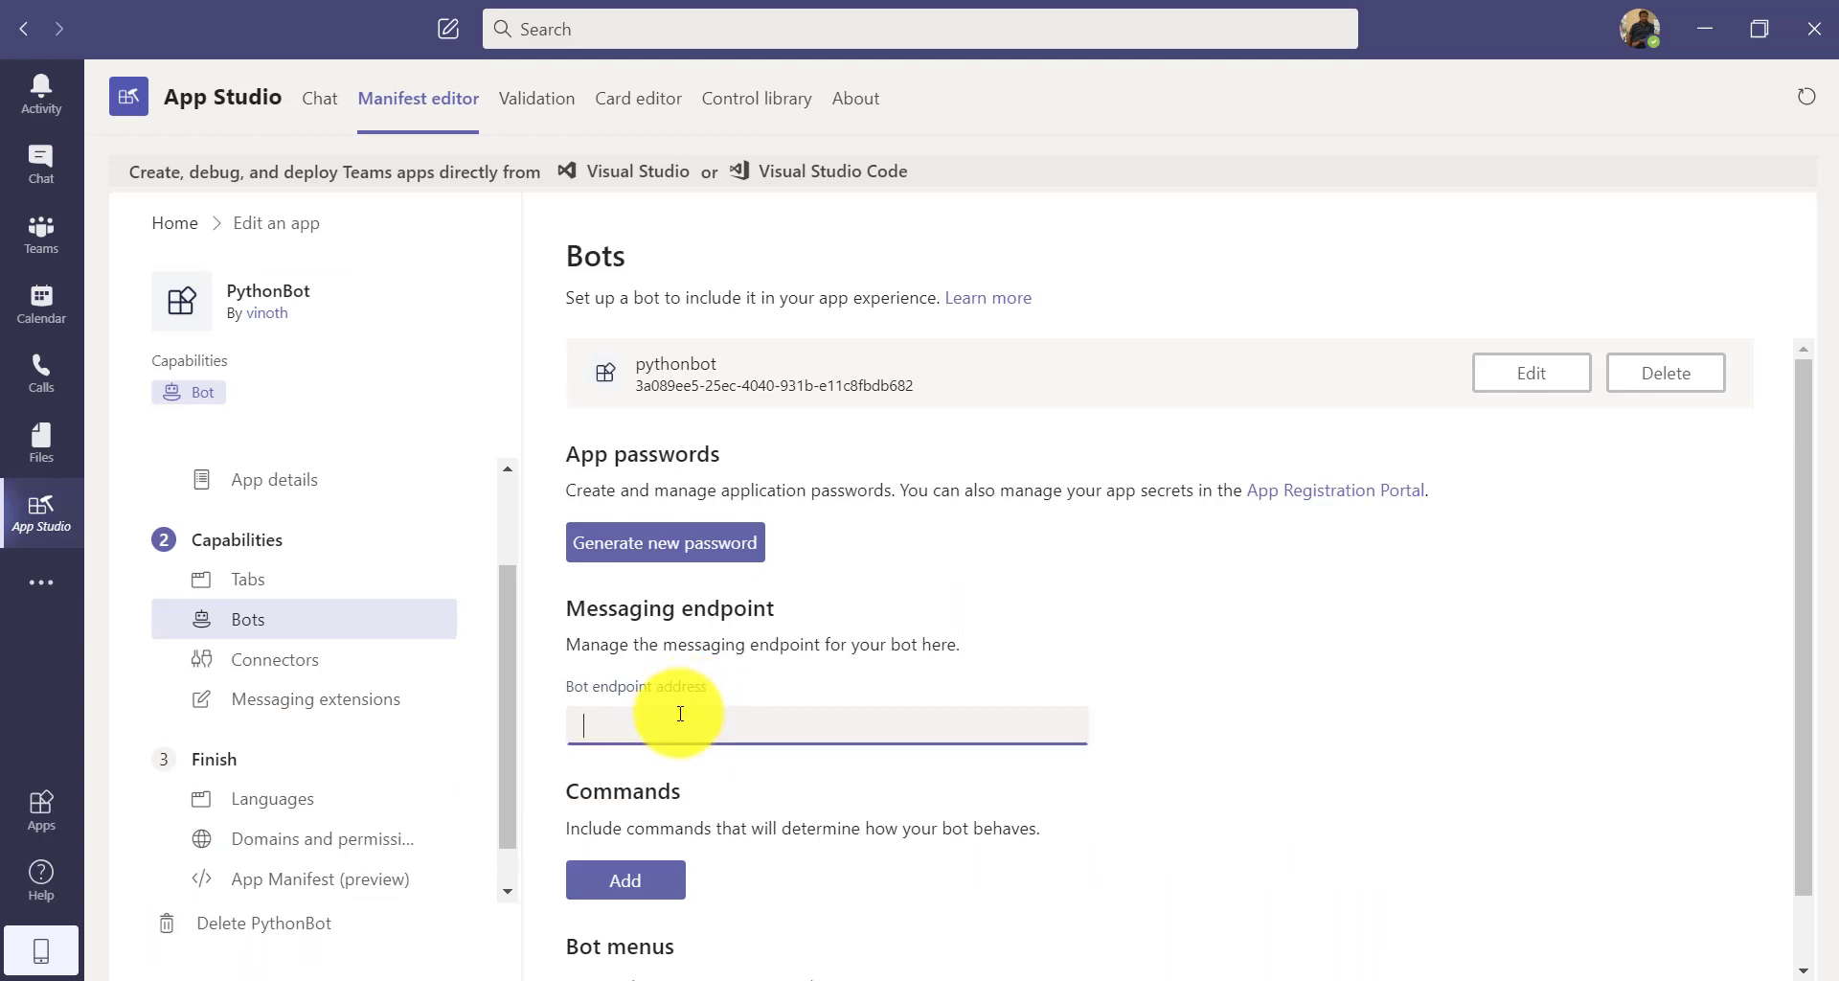
key("ctrl+v")
left_click(1271, 745)
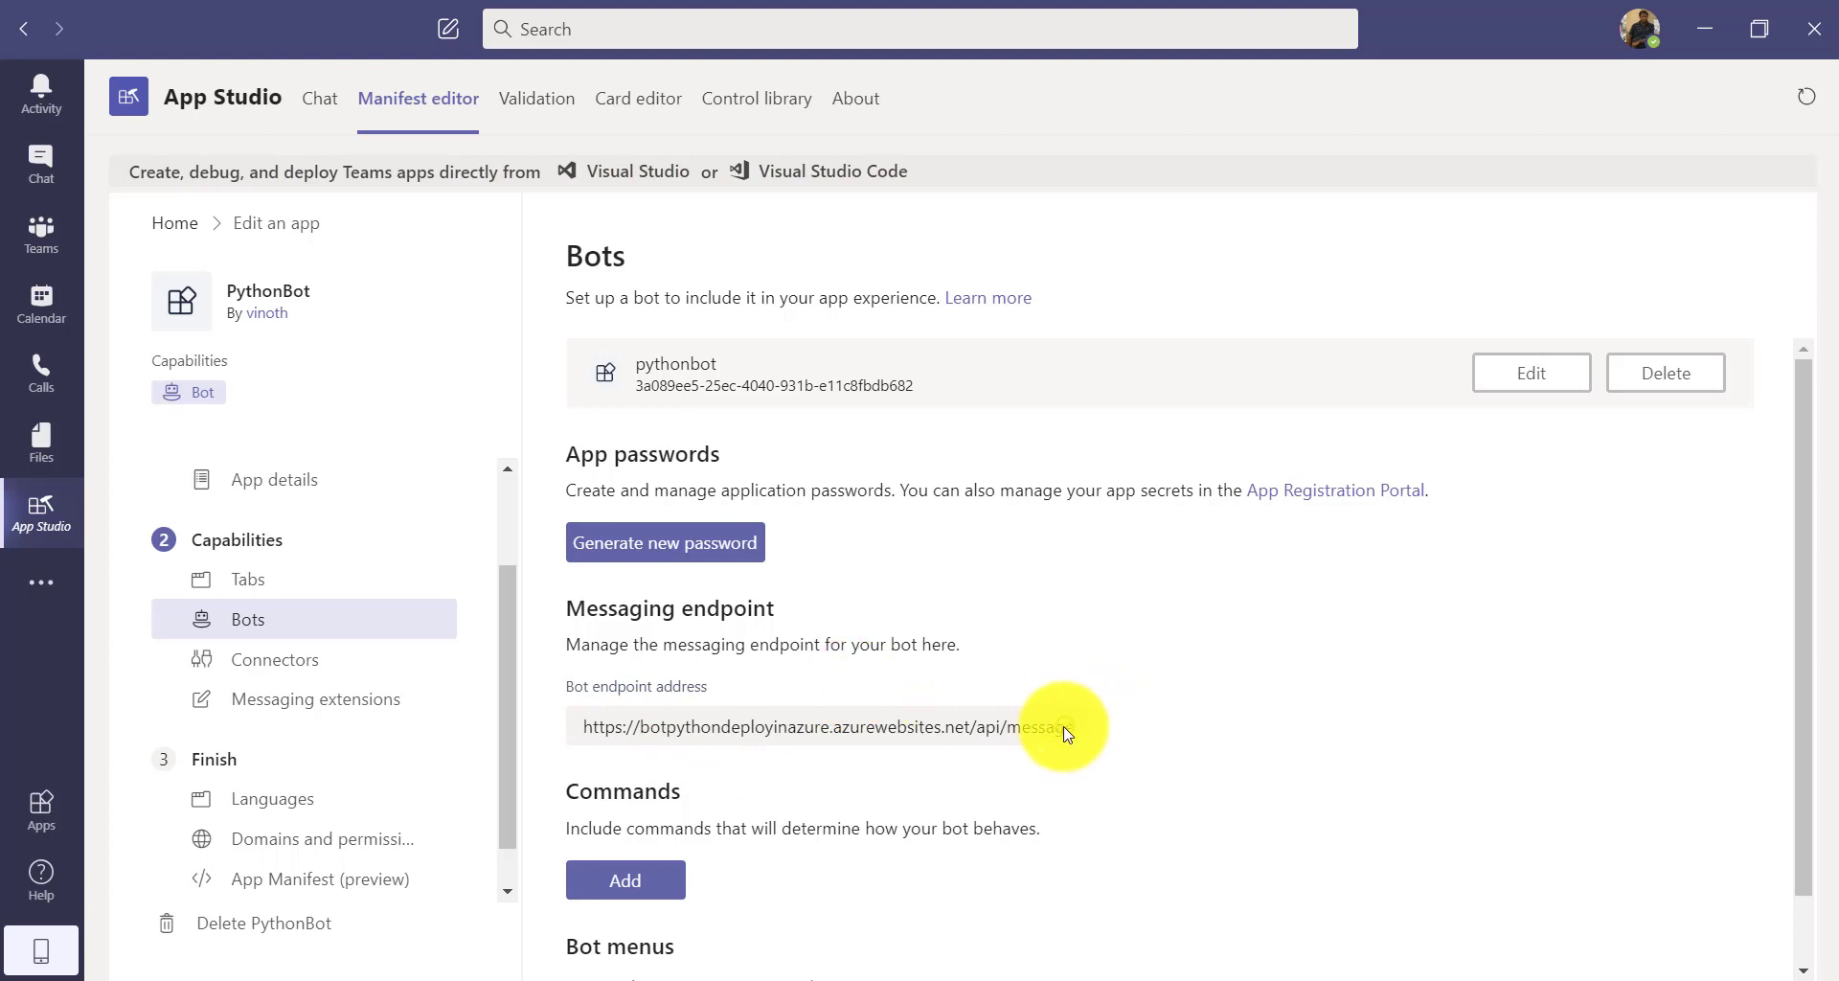
- Open pythonbot's information for editing and copy the Microsoft App ID from the BotPythonDeployInChannels settings in the Azure portal
left_click(1529, 390)
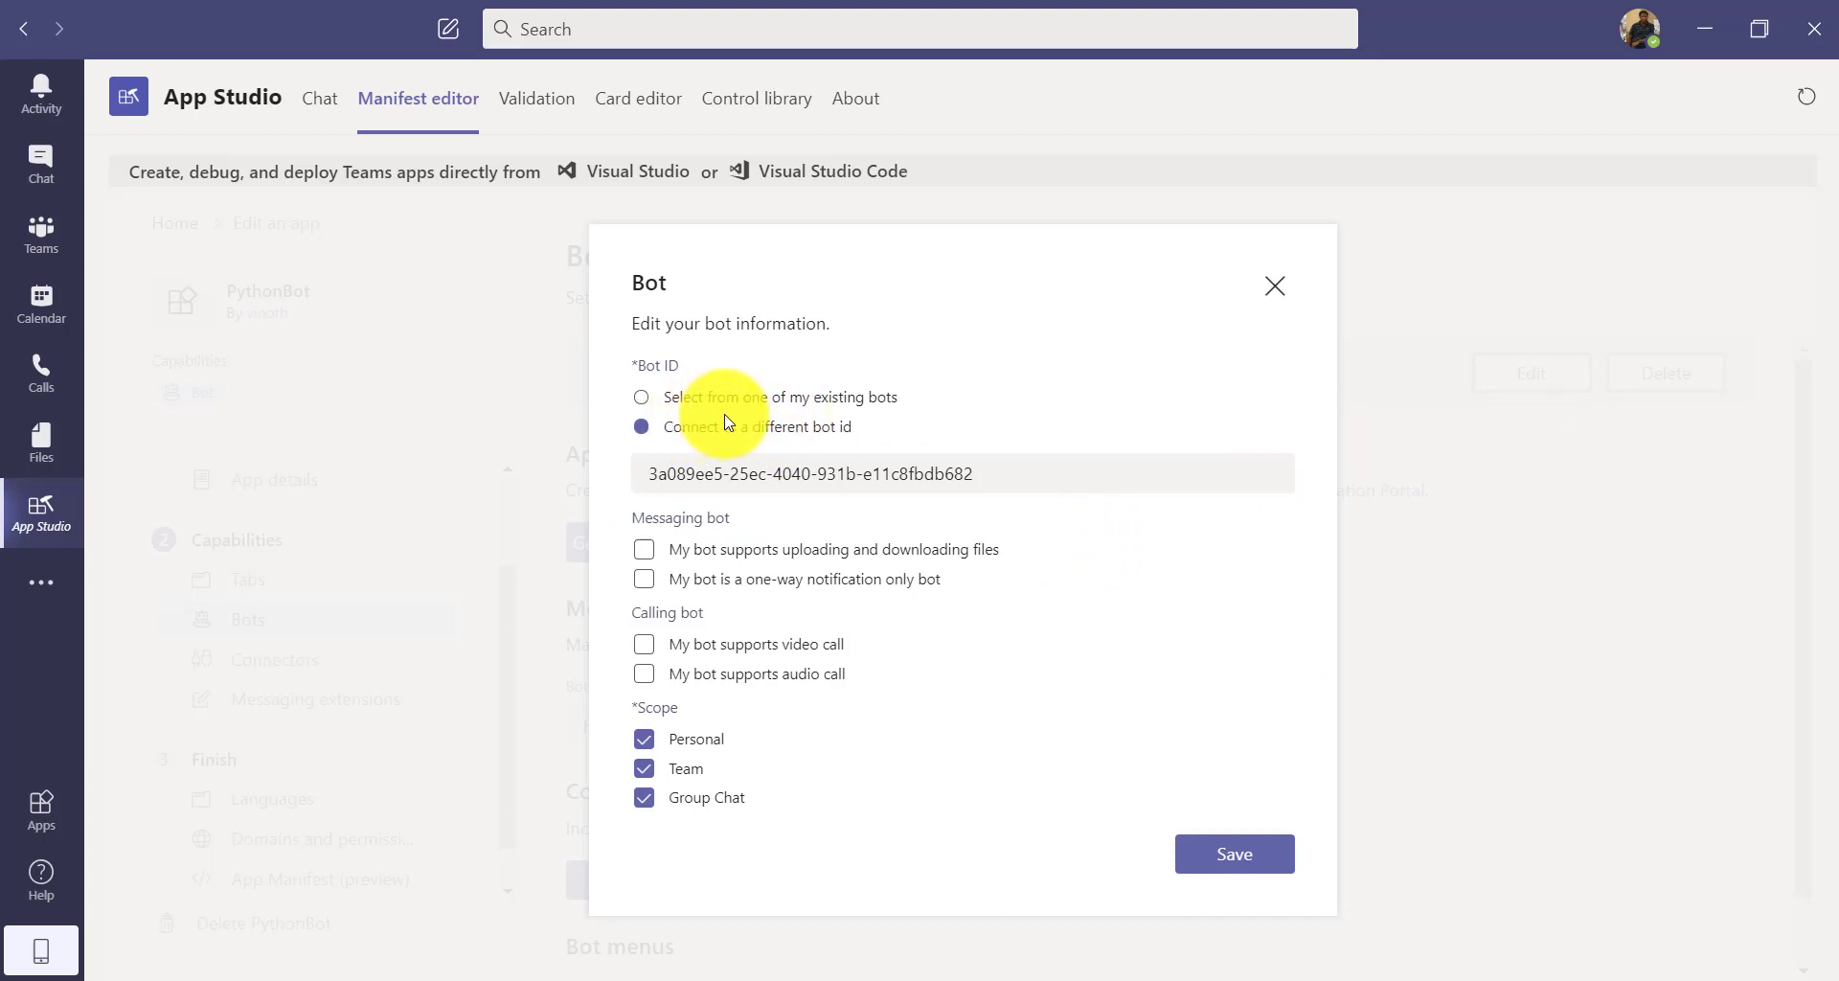
left_click_drag(643, 476, 1067, 478)
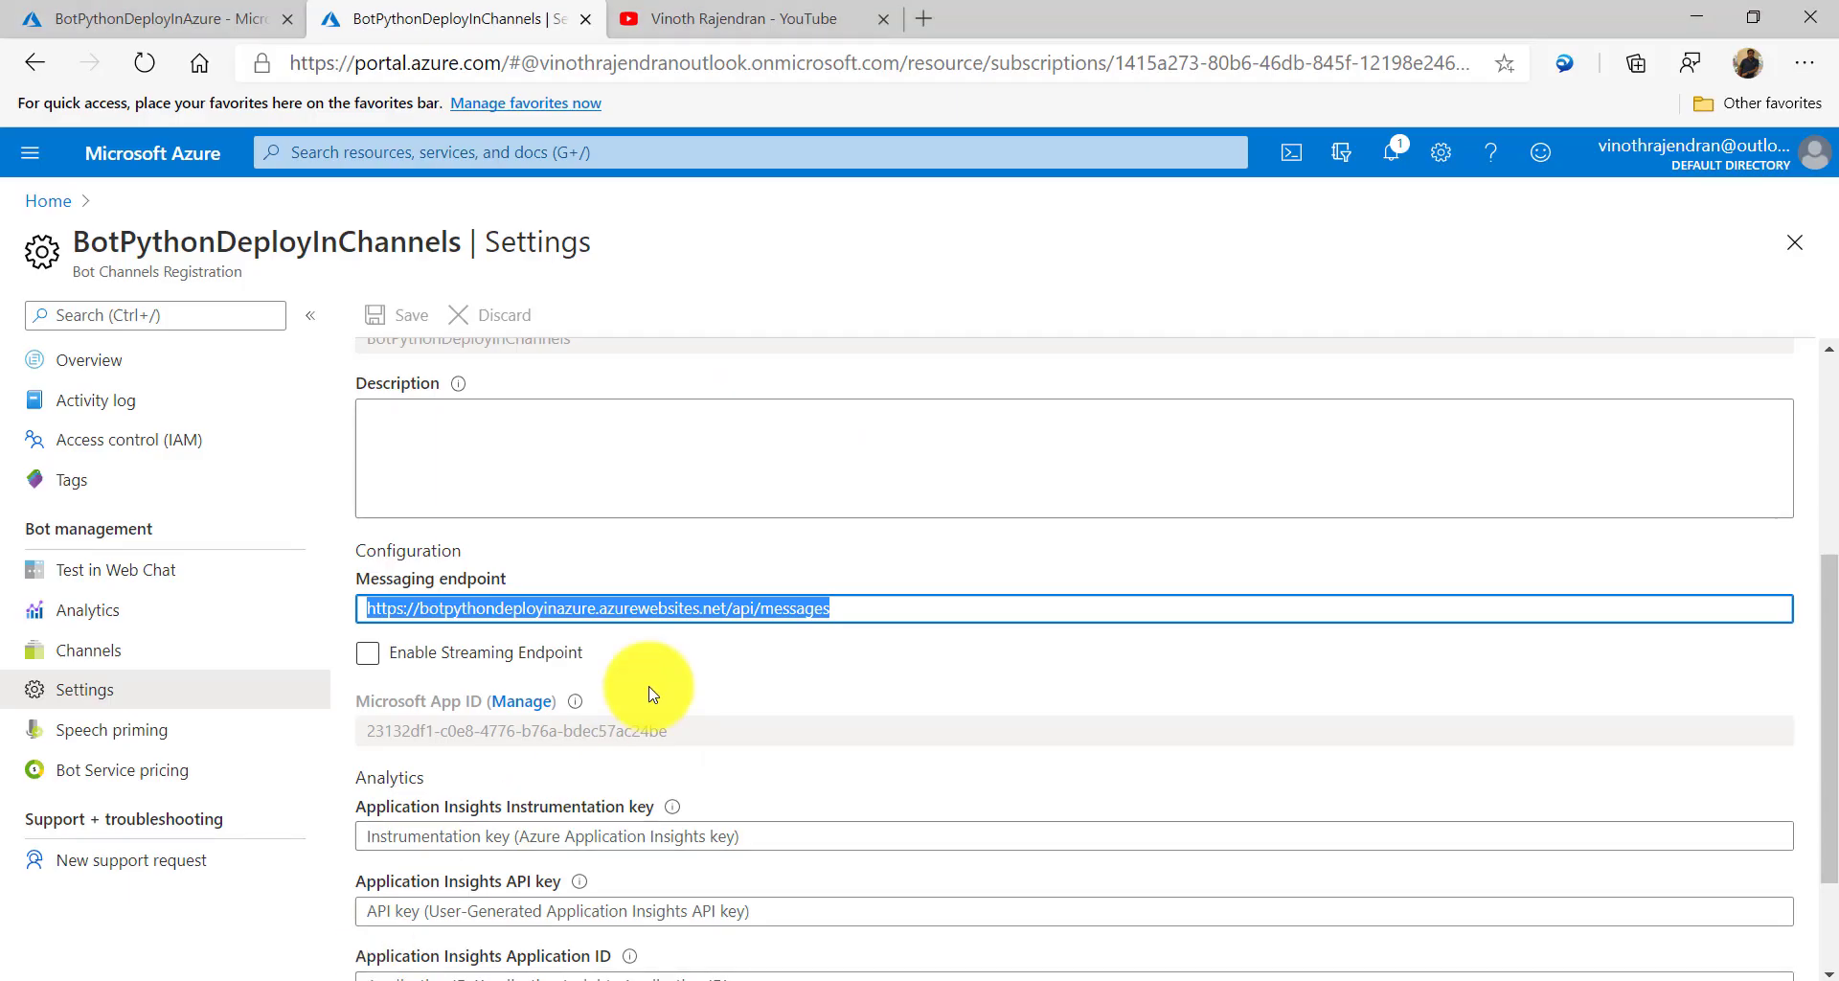
scroll(651, 694, "down", 1)
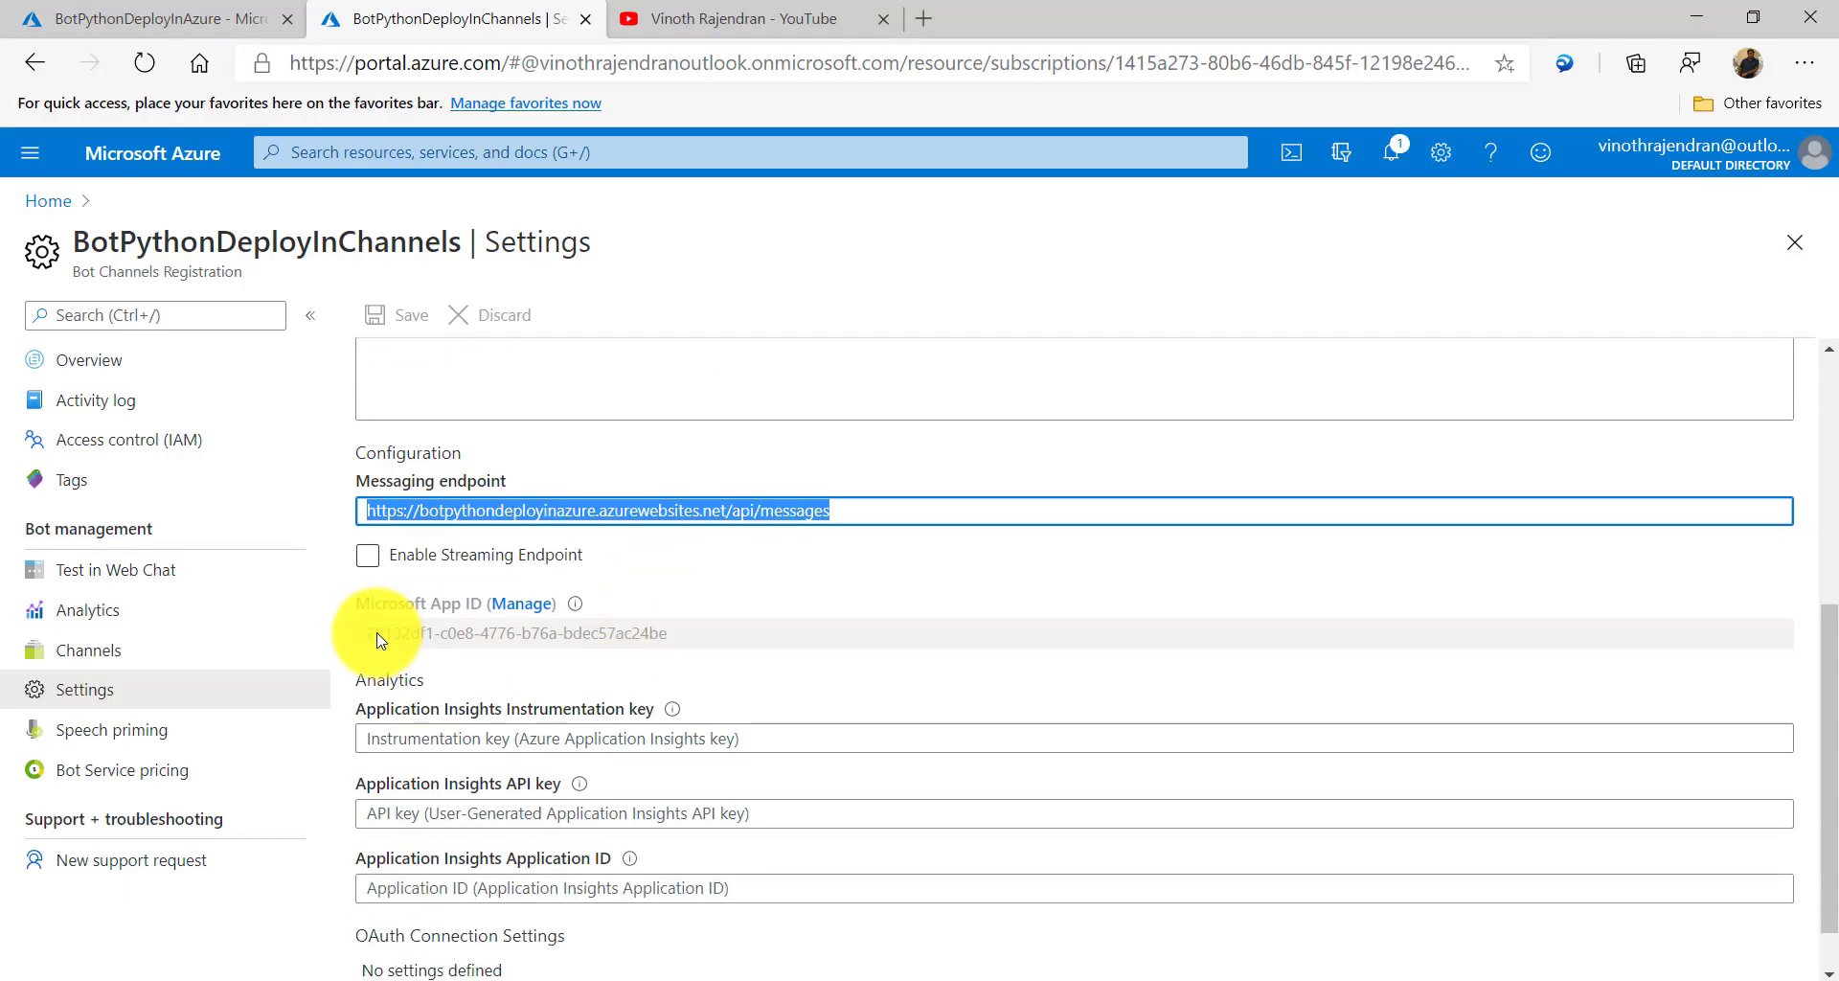
left_click_drag(380, 640, 708, 643)
key("ctrl+c")
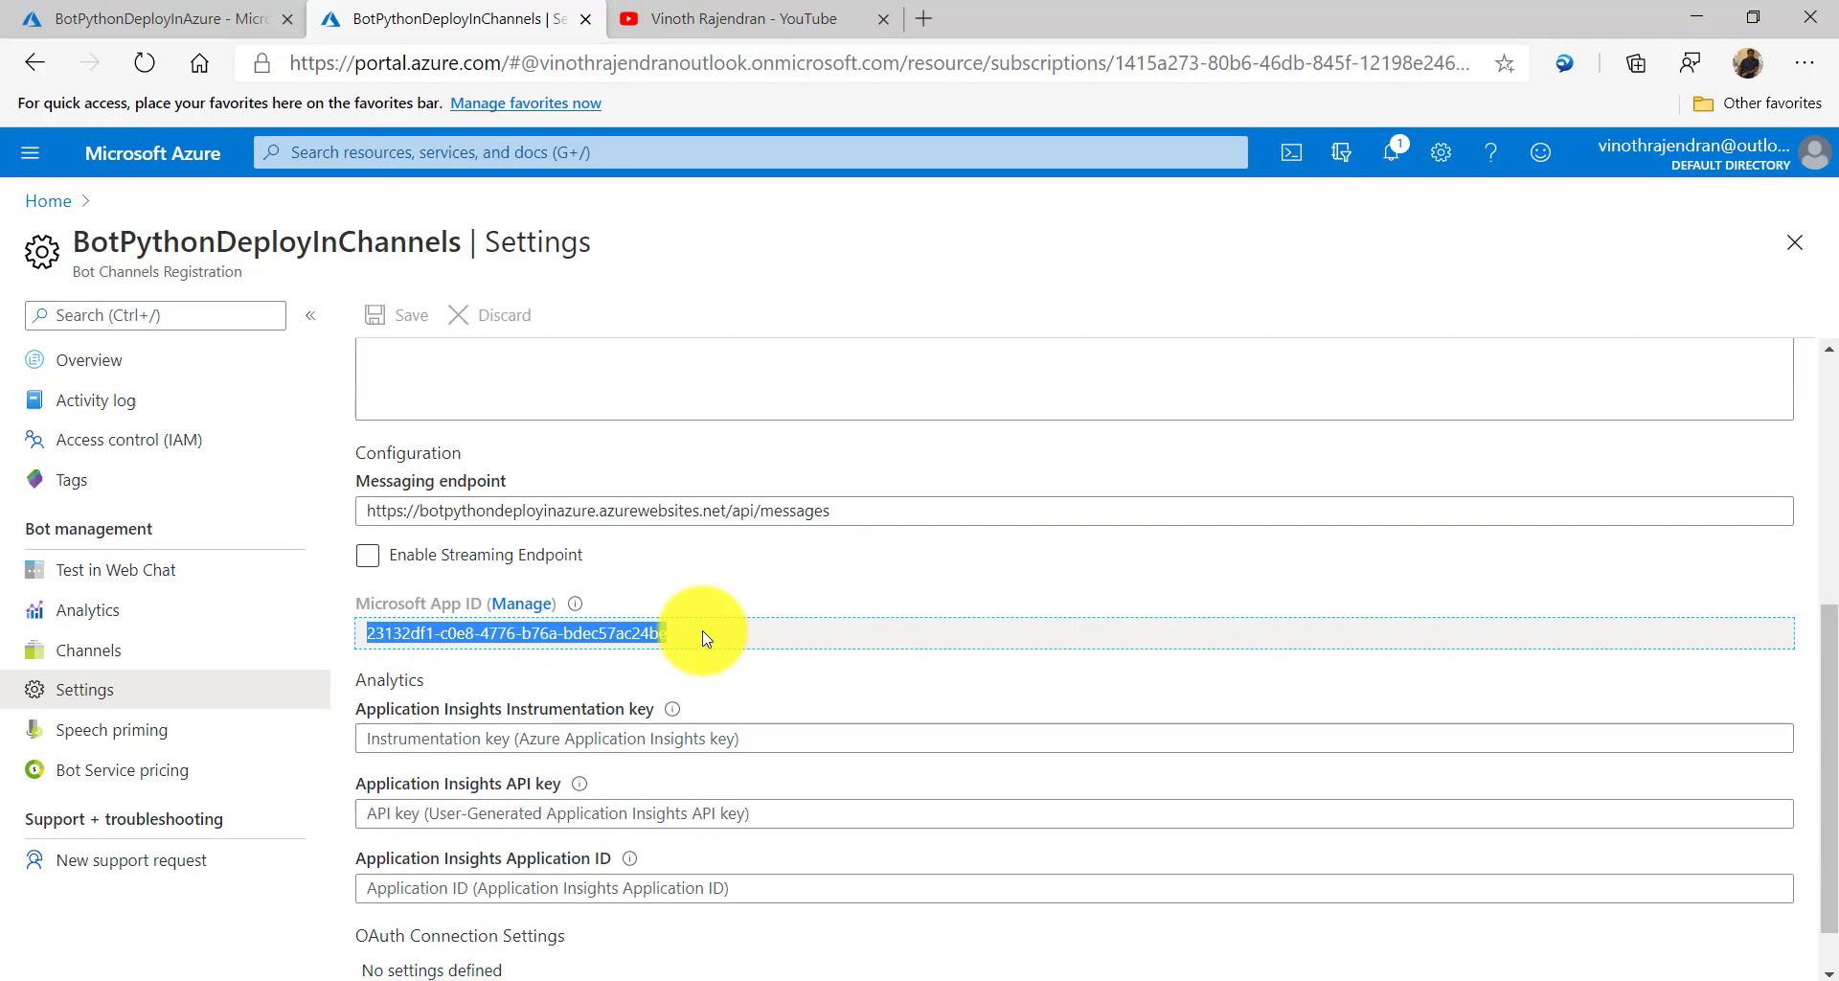
- In Teams, replace the bot ID with the copied Microsoft App ID and save the bot information
left_click(407, 975)
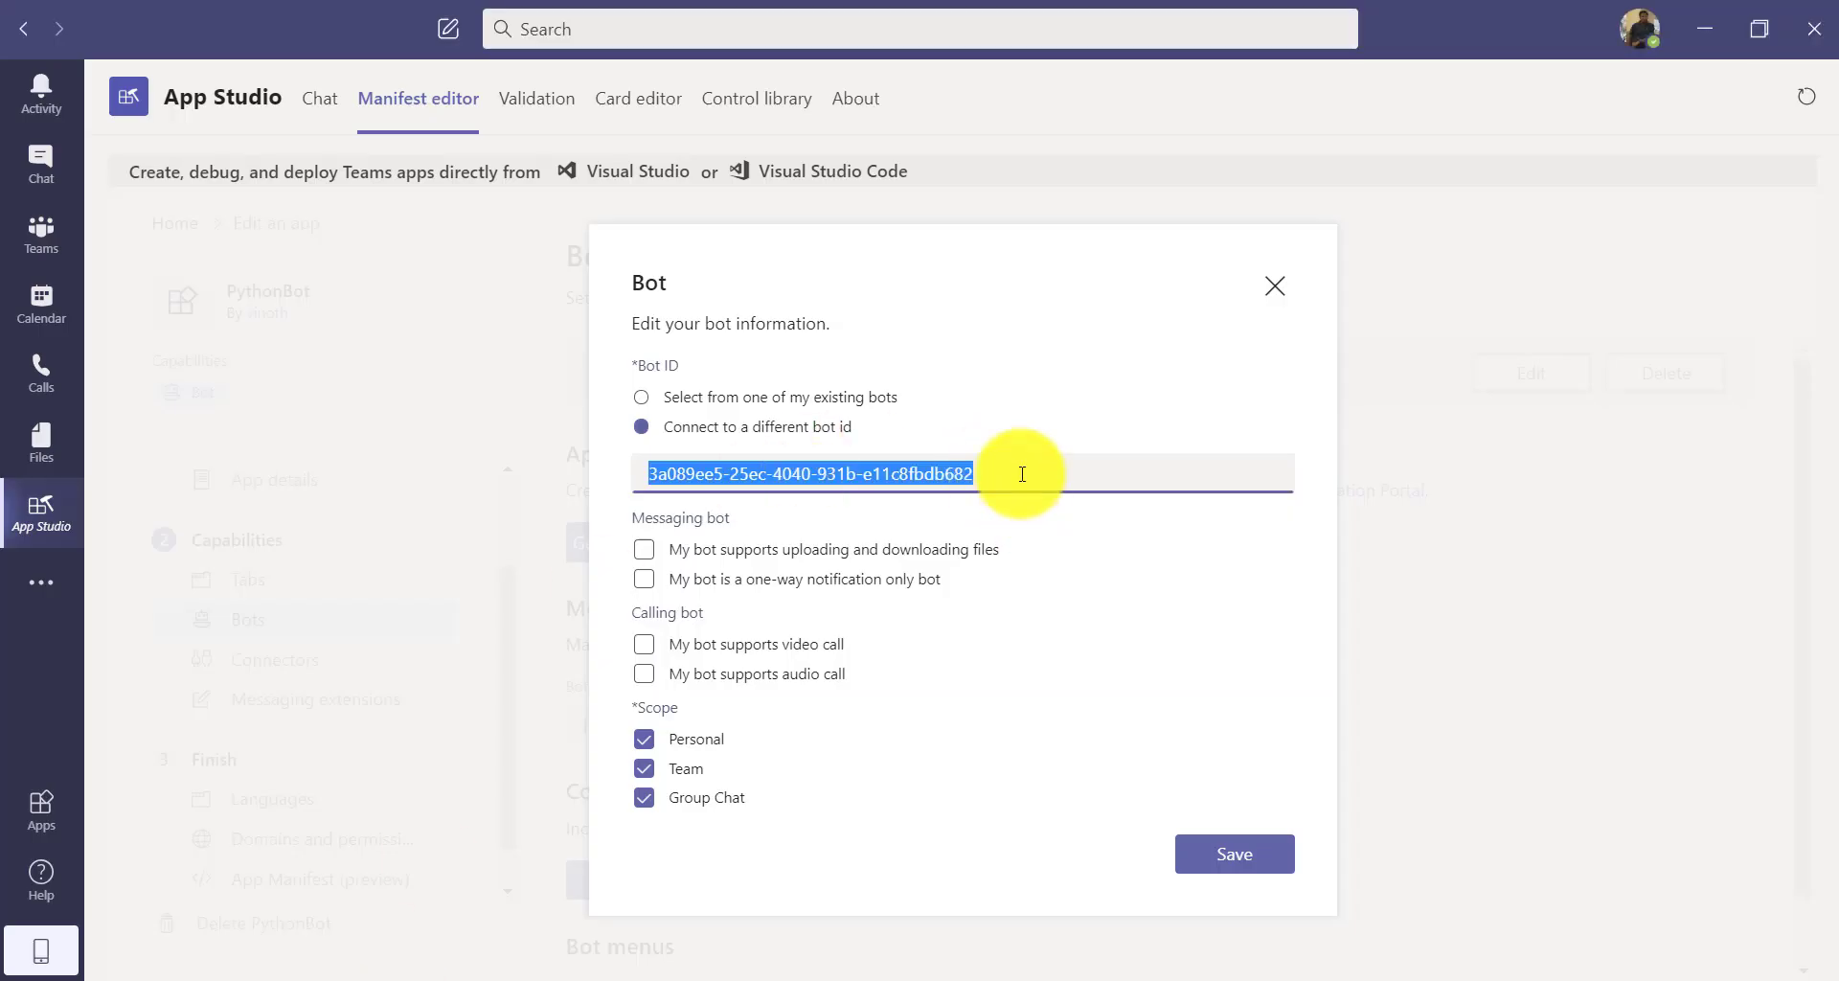
type("3a089ee5-25ec-4040-931b-e11c8fbdb682")
key("ctrl+a")
key("BackSpace")
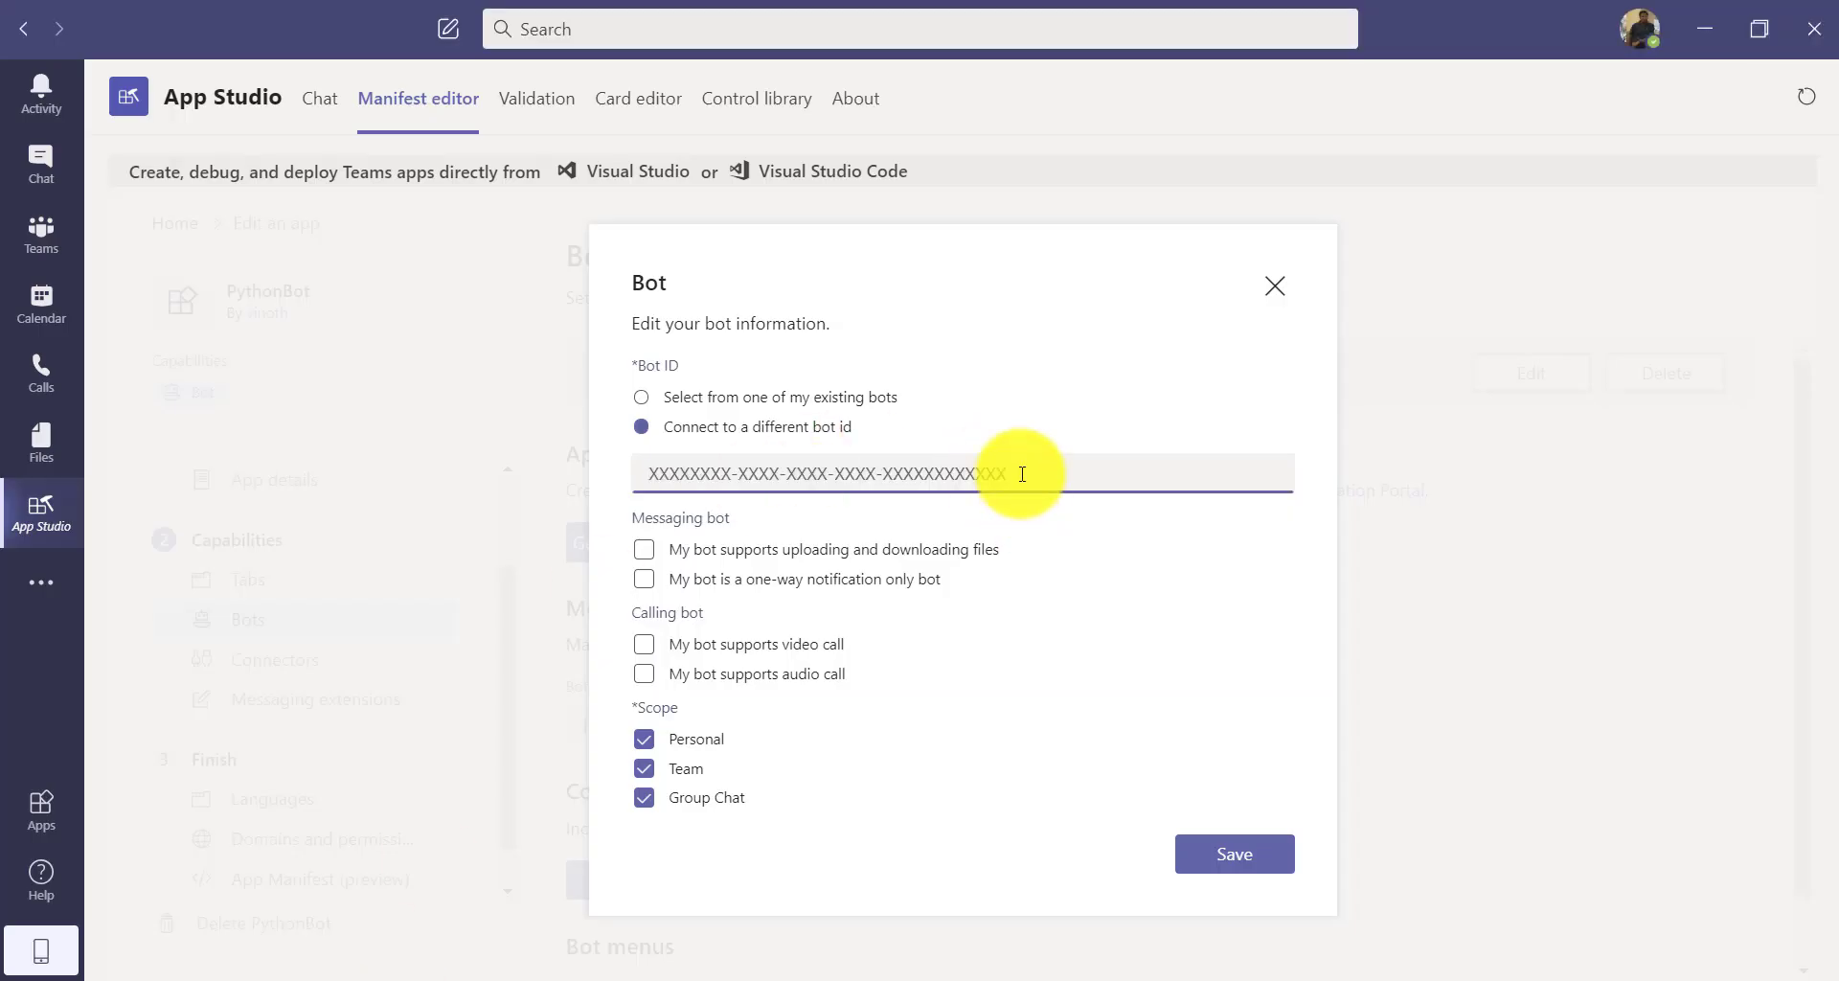
key("ctrl+v")
left_click(1213, 854)
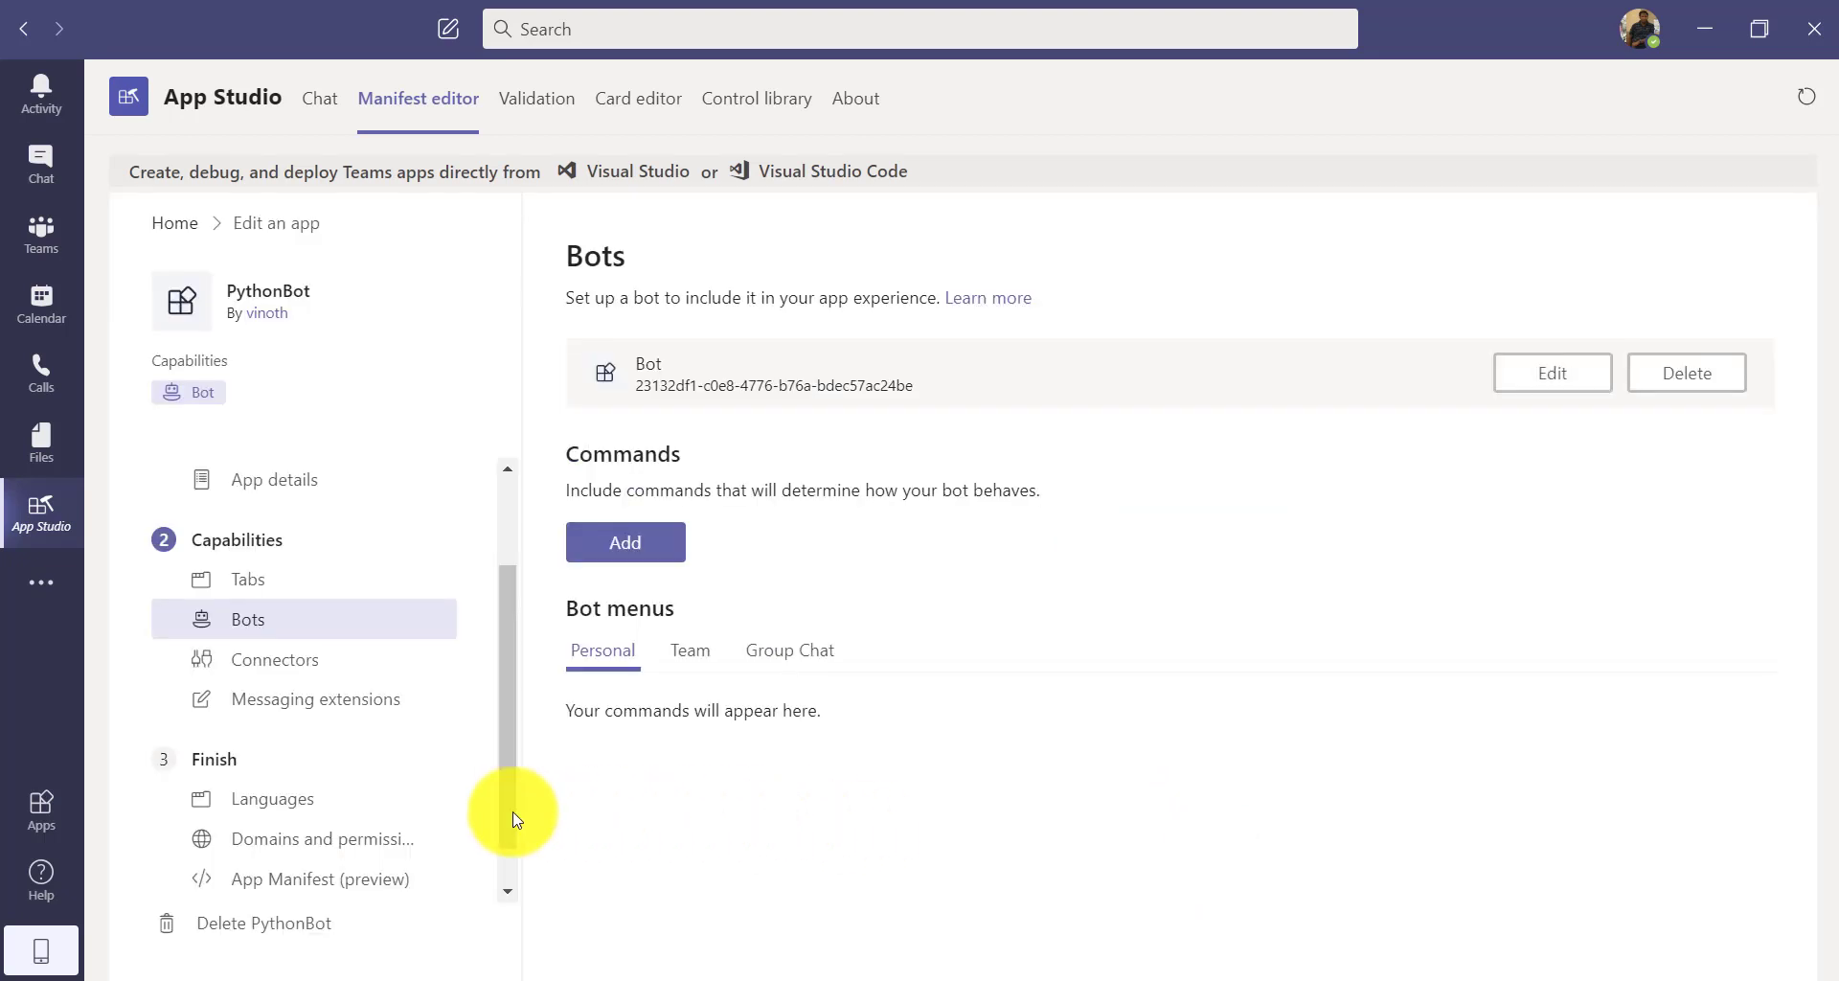
- Go to the app's Test and distribute section and start installing PythonBot in Teams
scroll(386, 766, "down", 1)
scroll(386, 766, "down", 1)
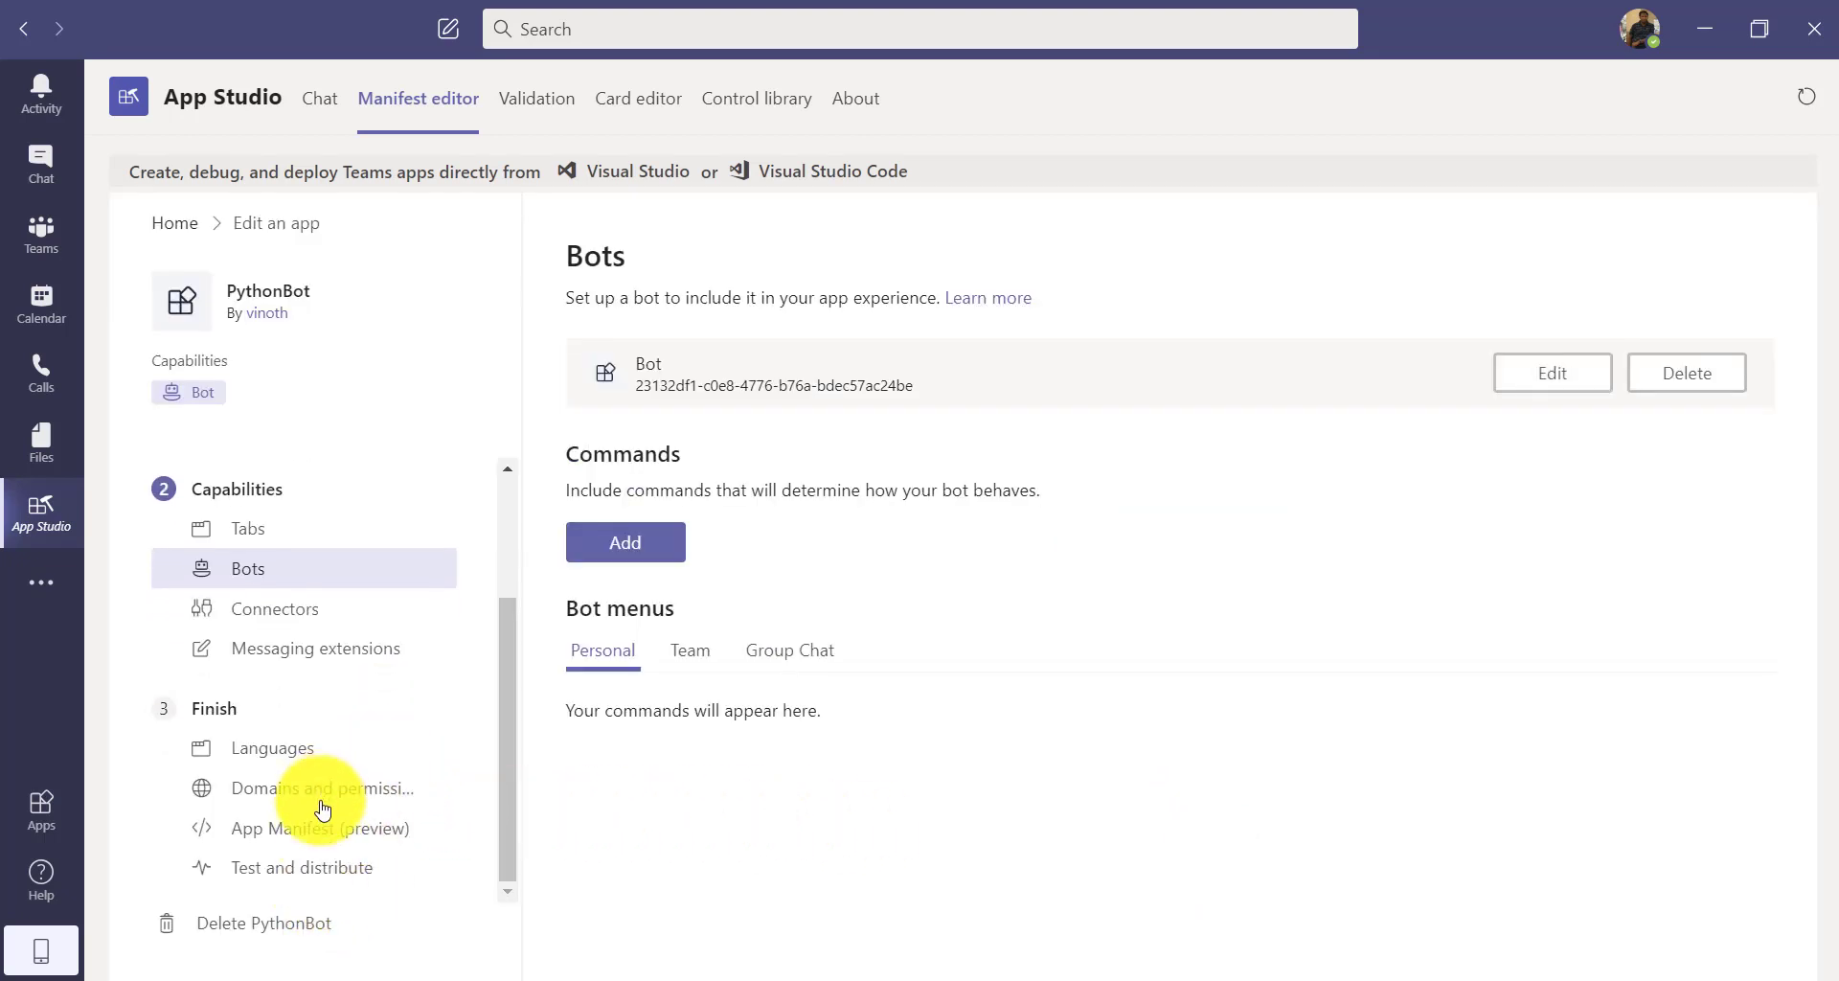
left_click(301, 877)
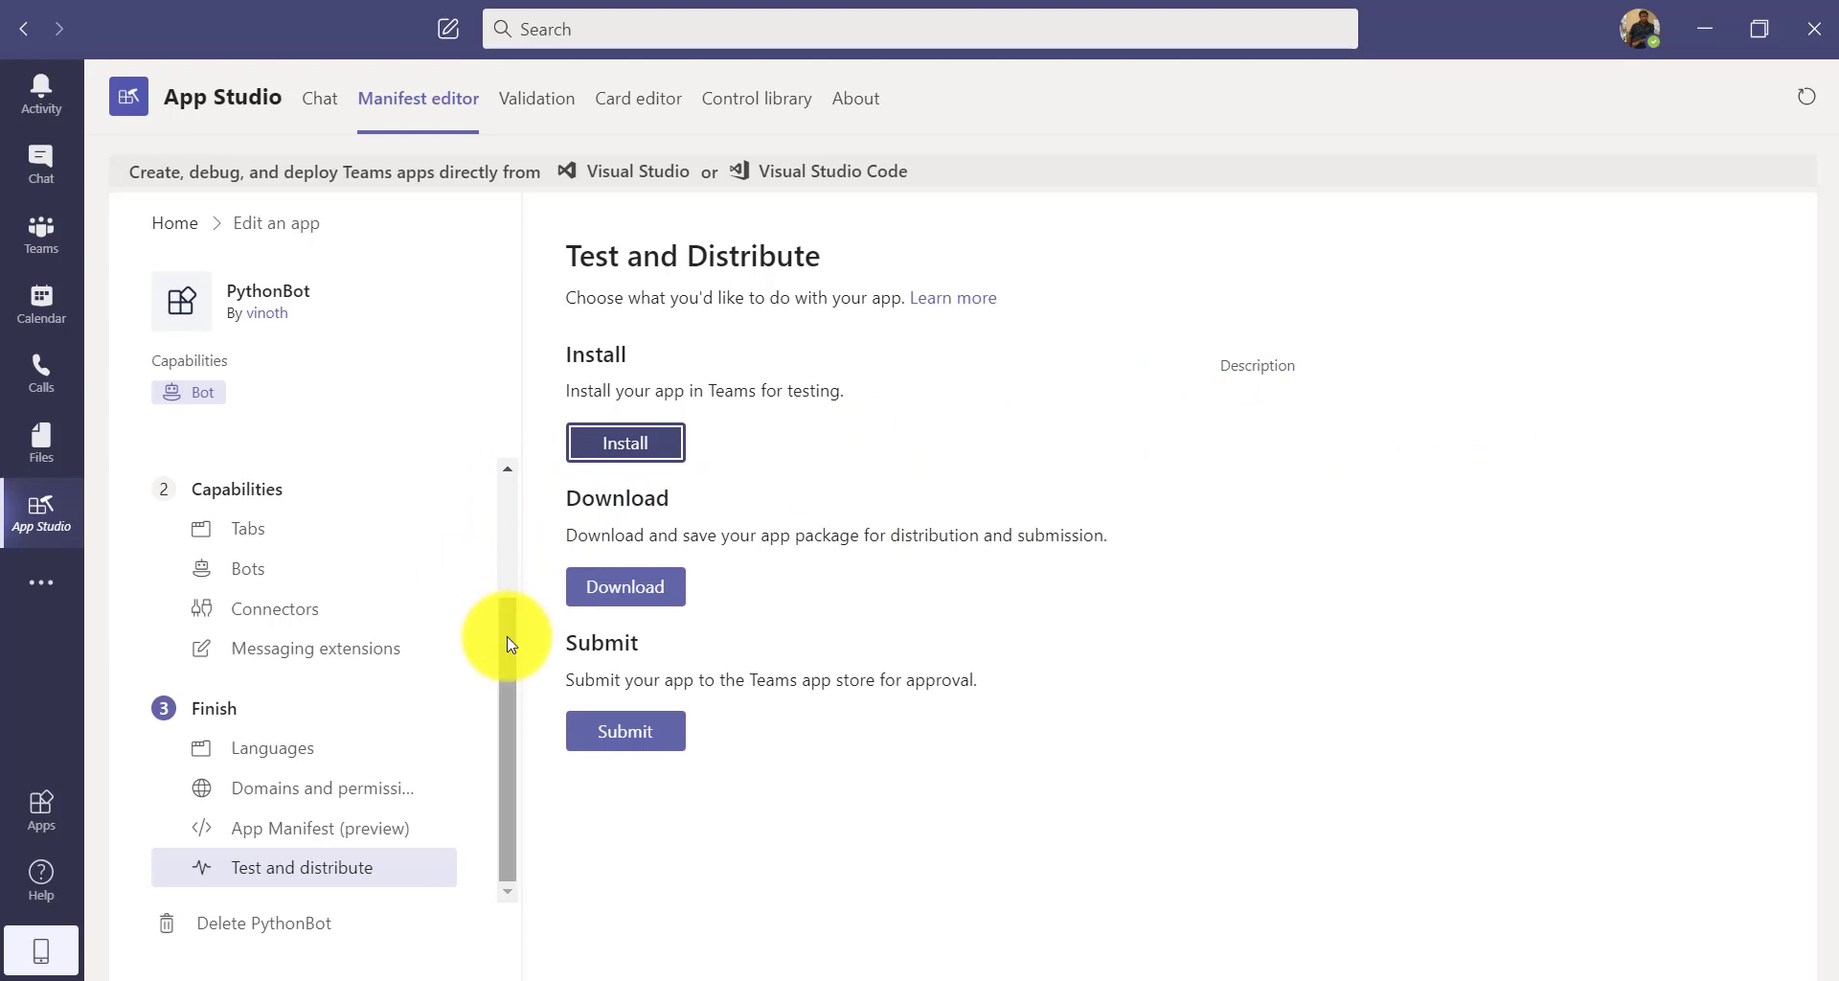
left_click_drag(503, 637, 505, 722)
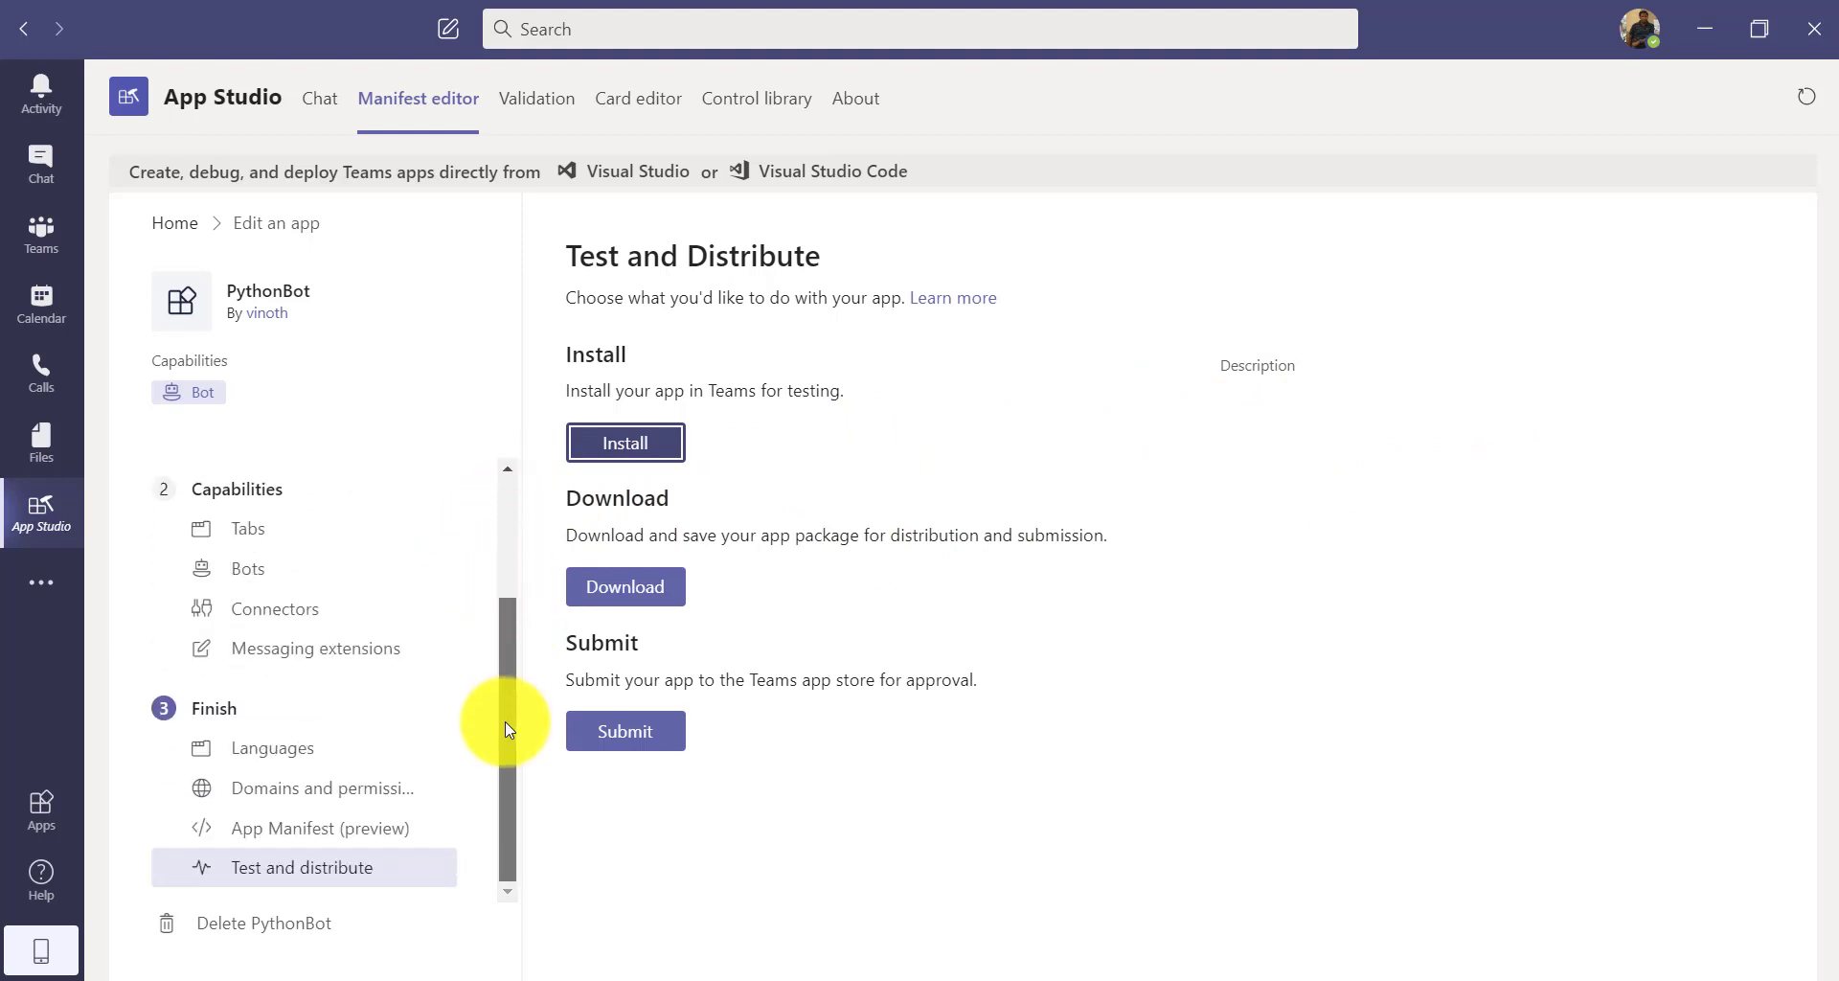
left_click(626, 446)
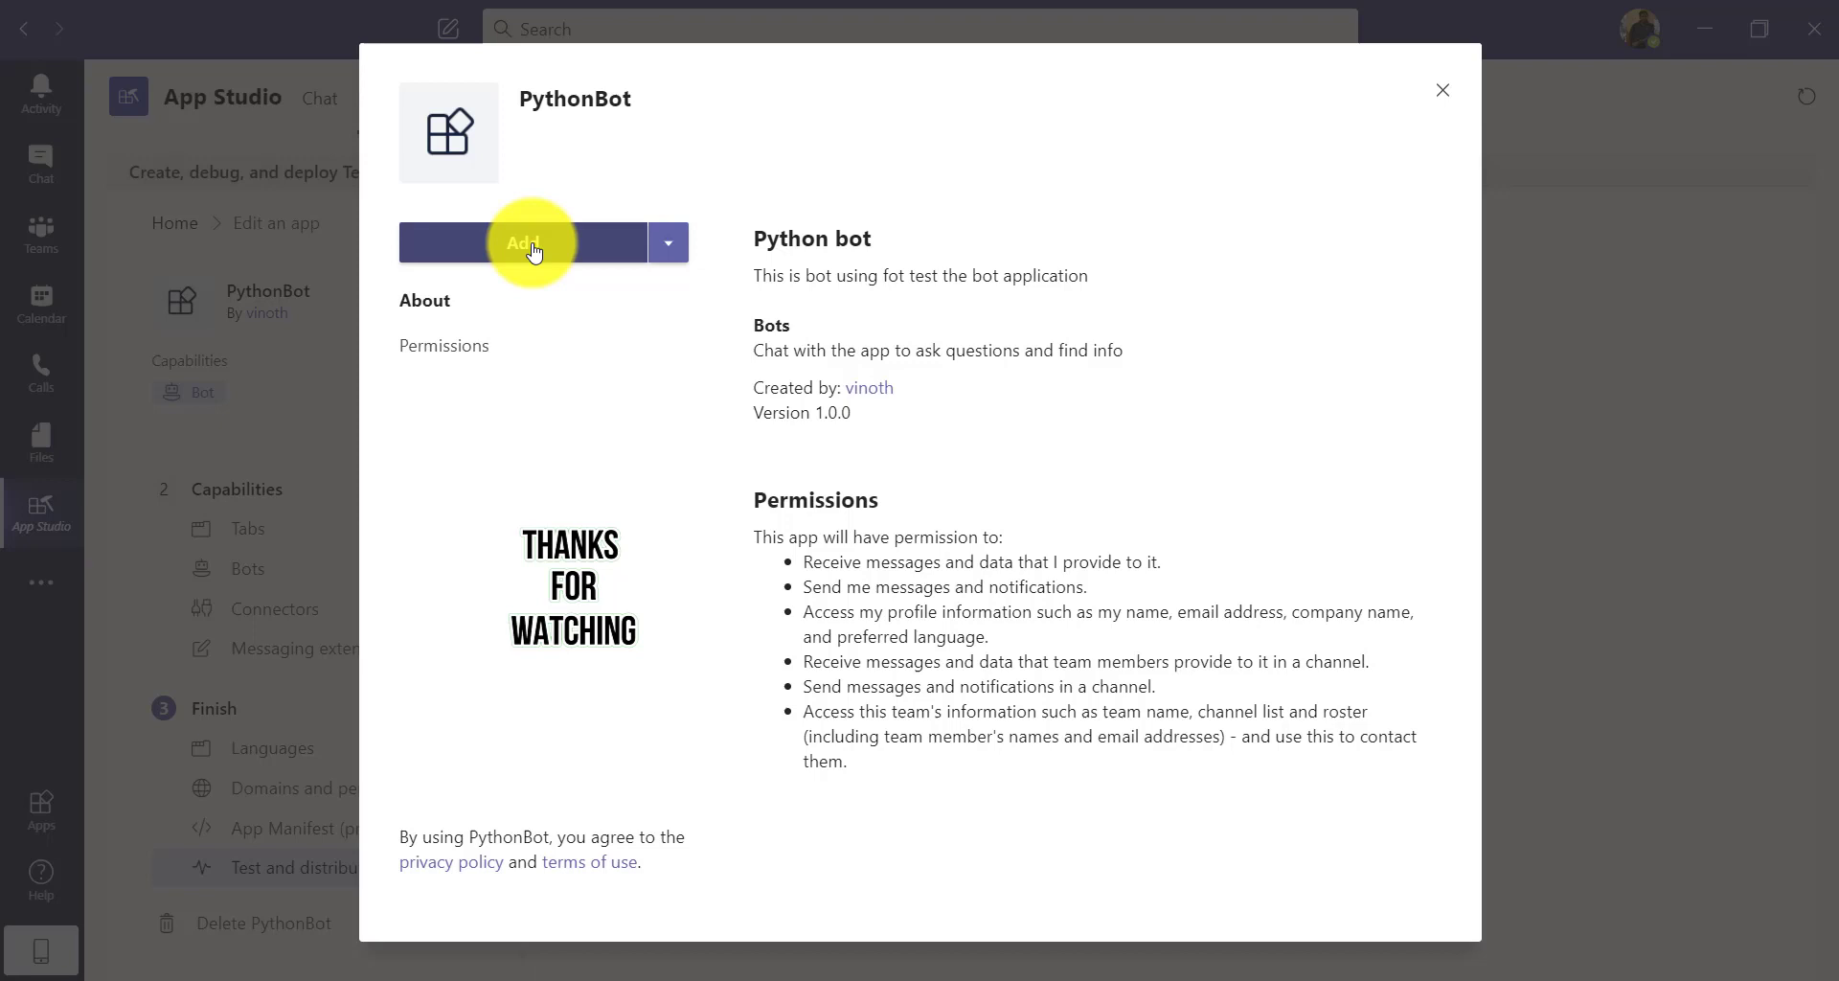
- Add PythonBot to a team, choosing the General channel of TestPythonBot, and set up the bot there
left_click(669, 247)
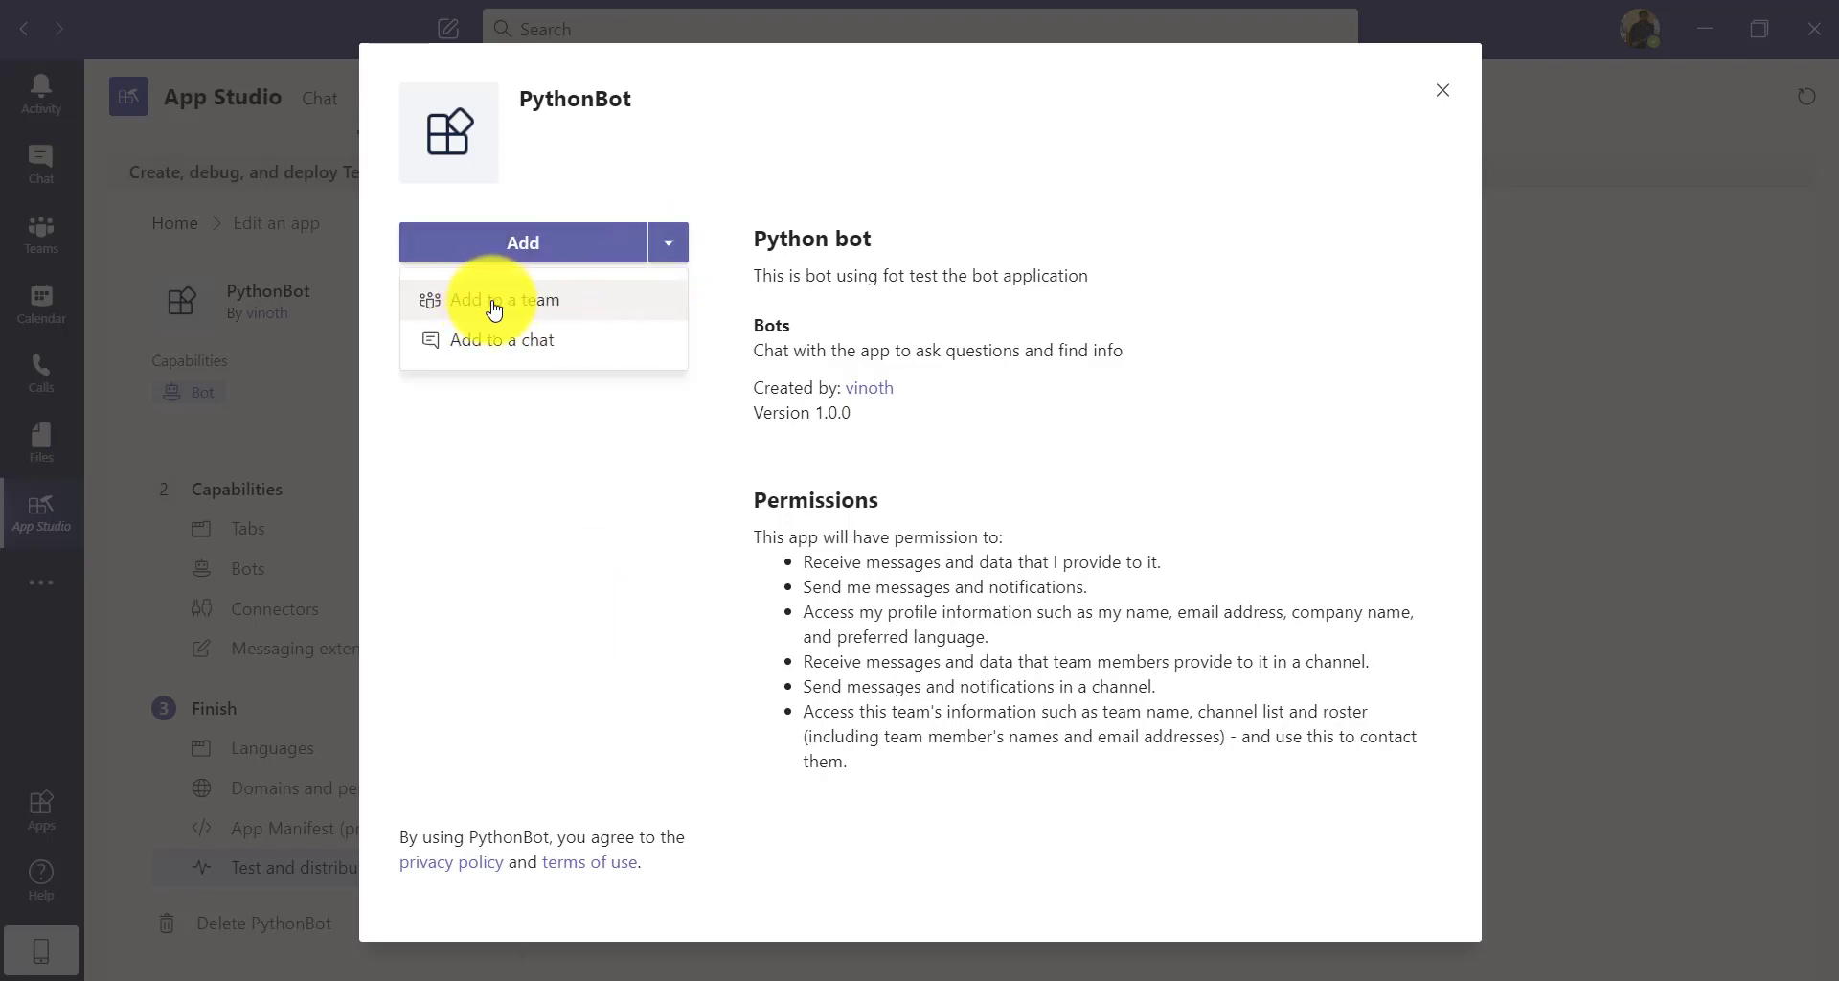
left_click(541, 311)
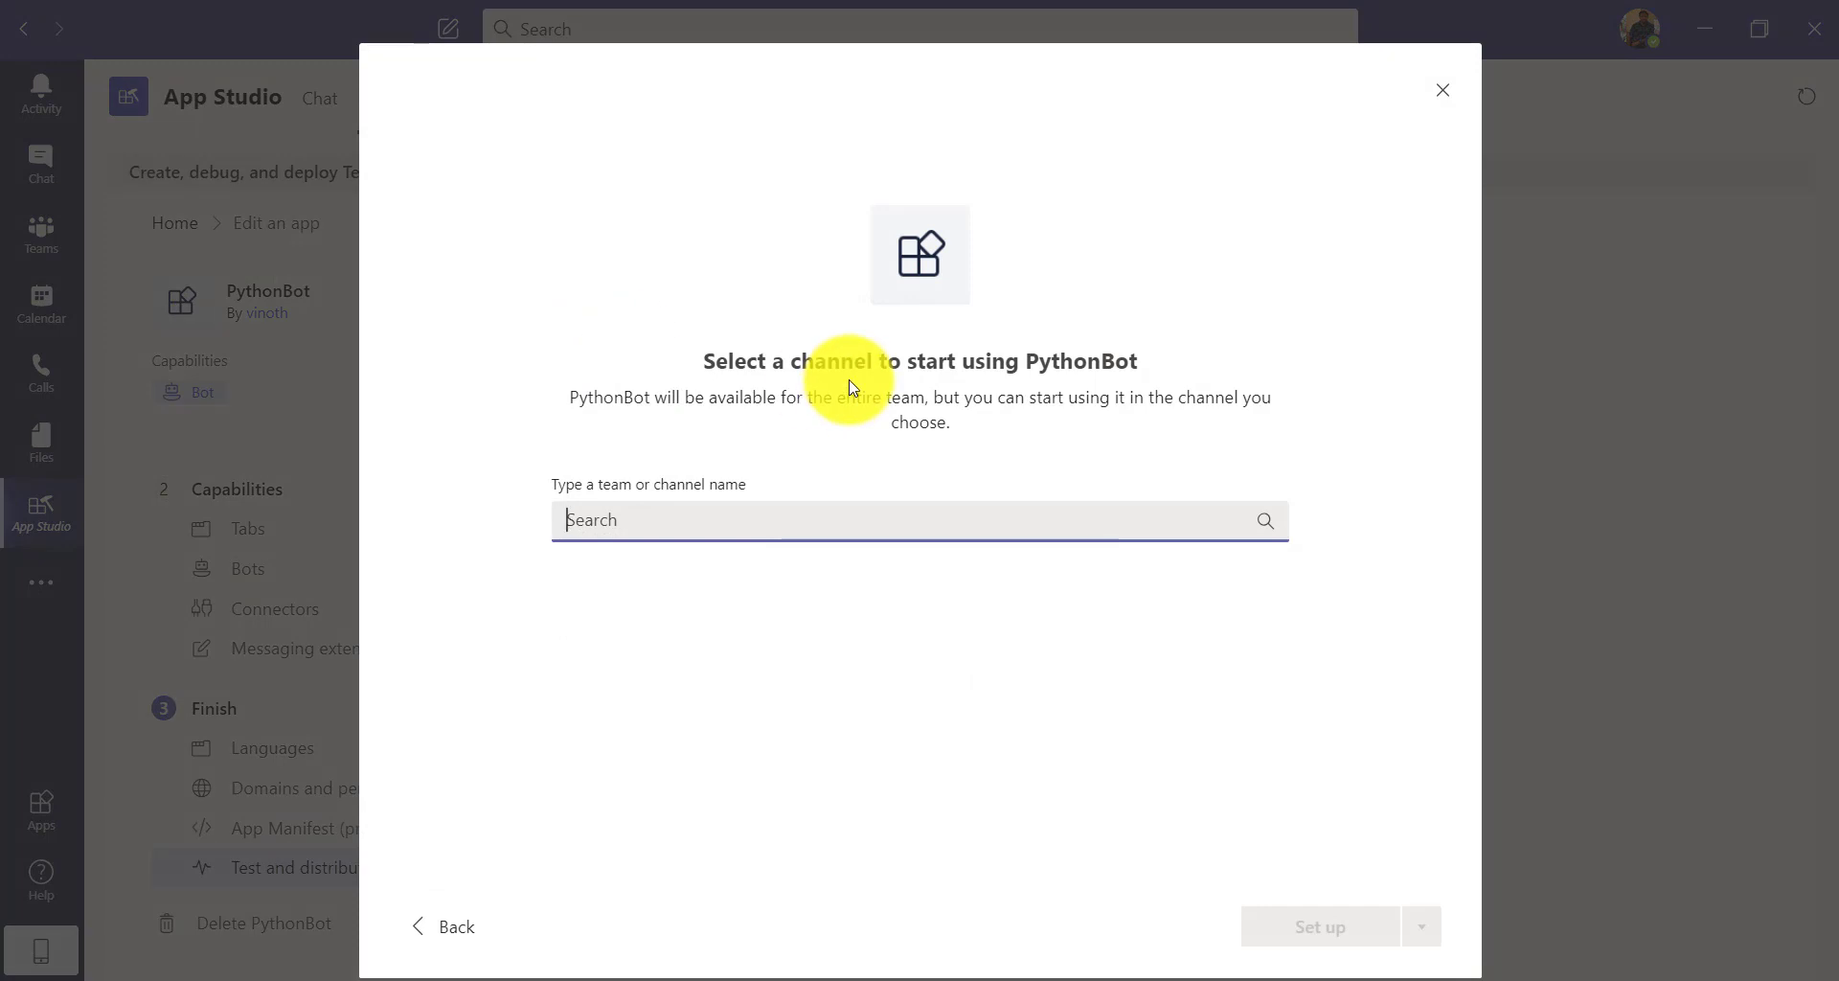
type("python")
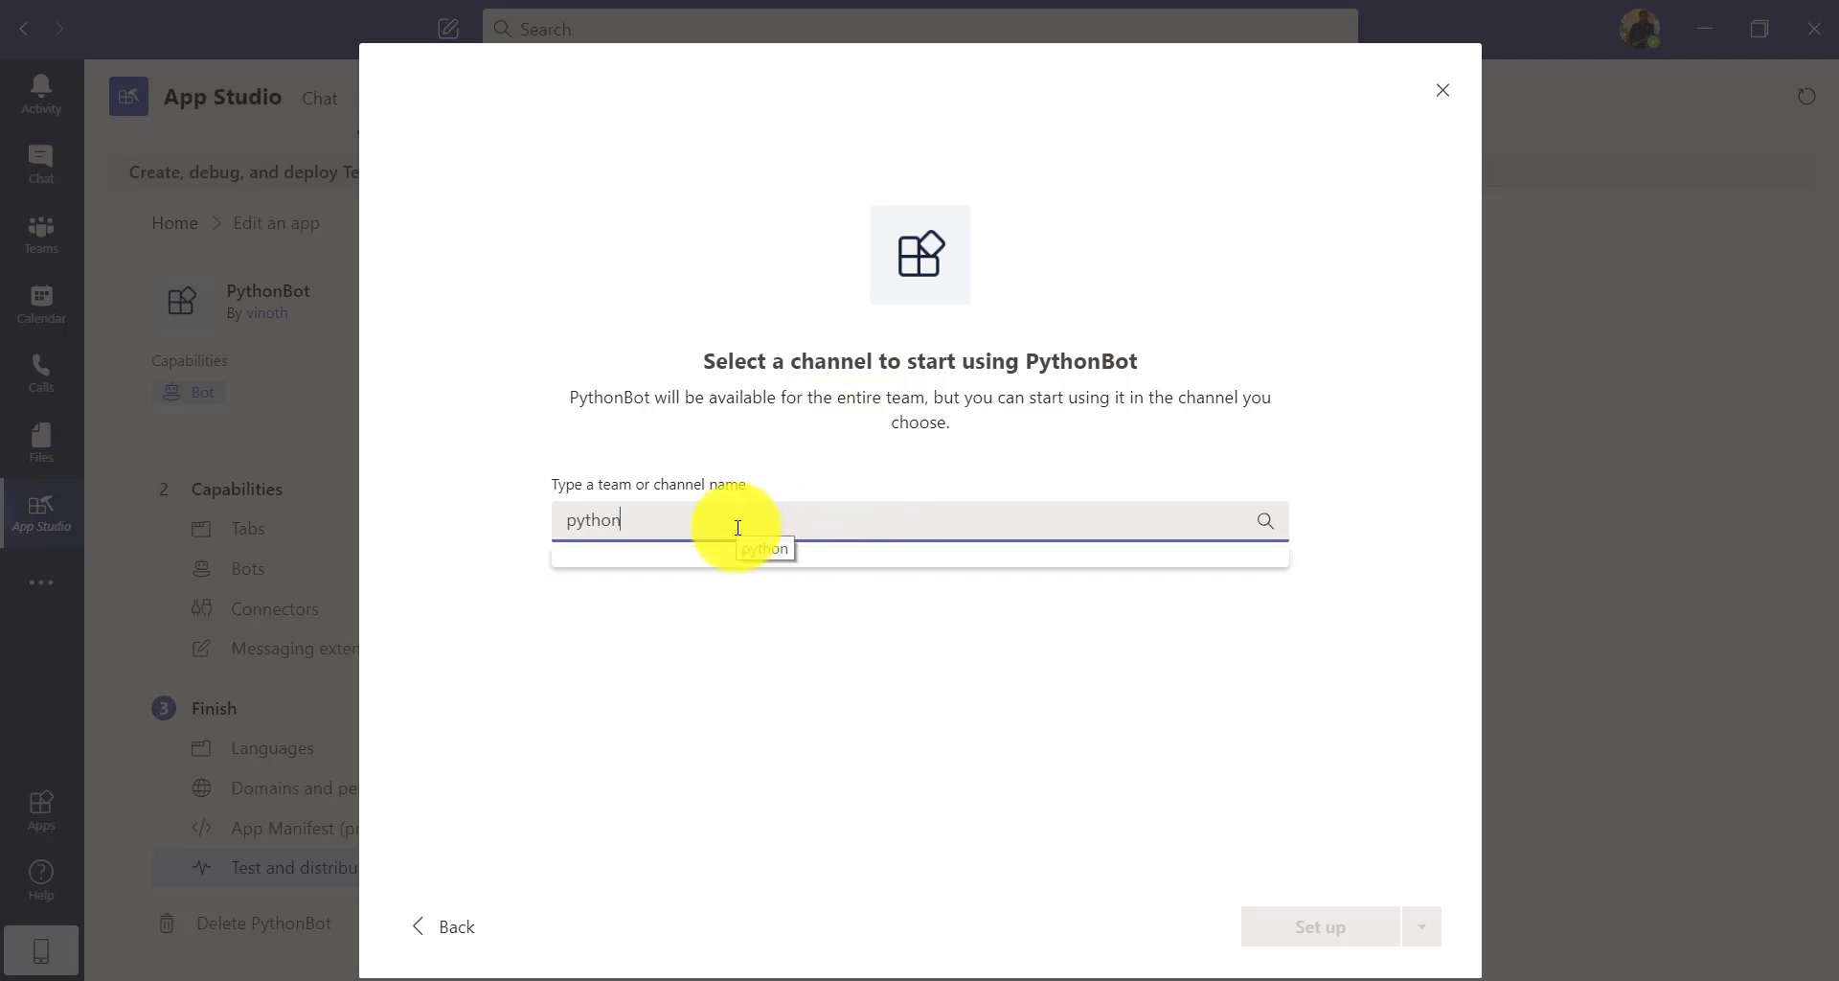
key("ctrl+a")
key("BackSpace")
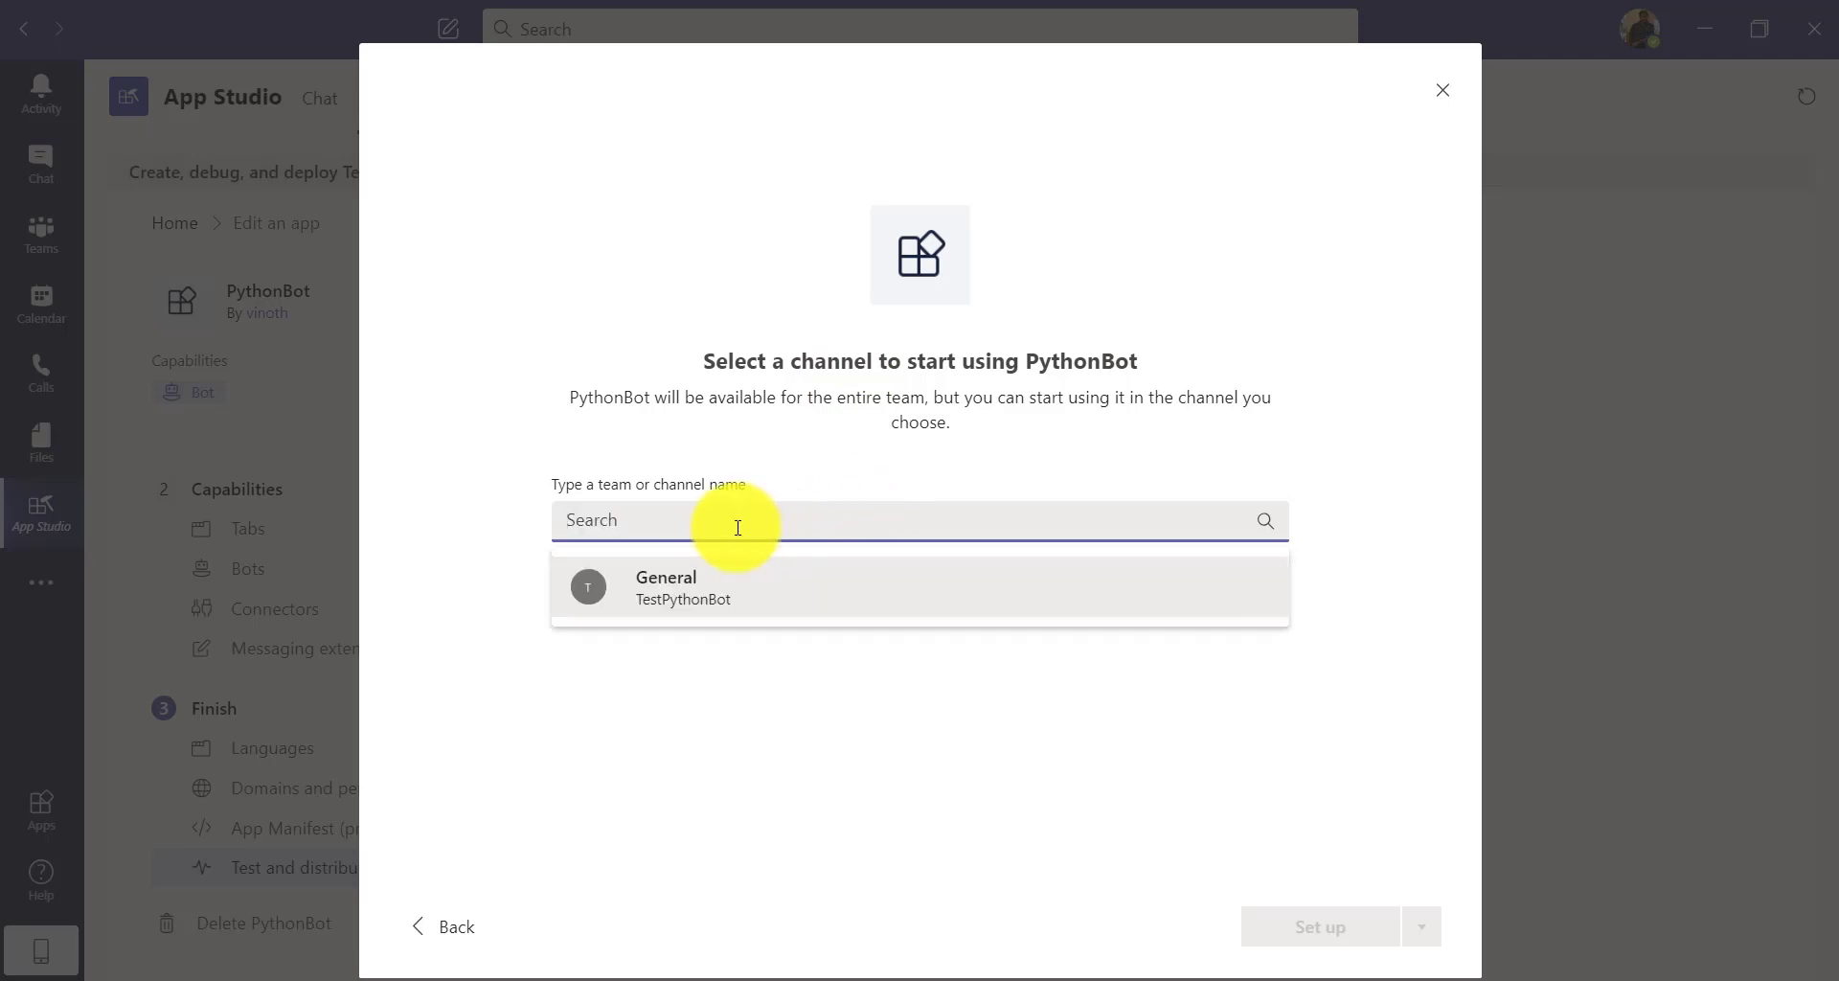
left_click(704, 599)
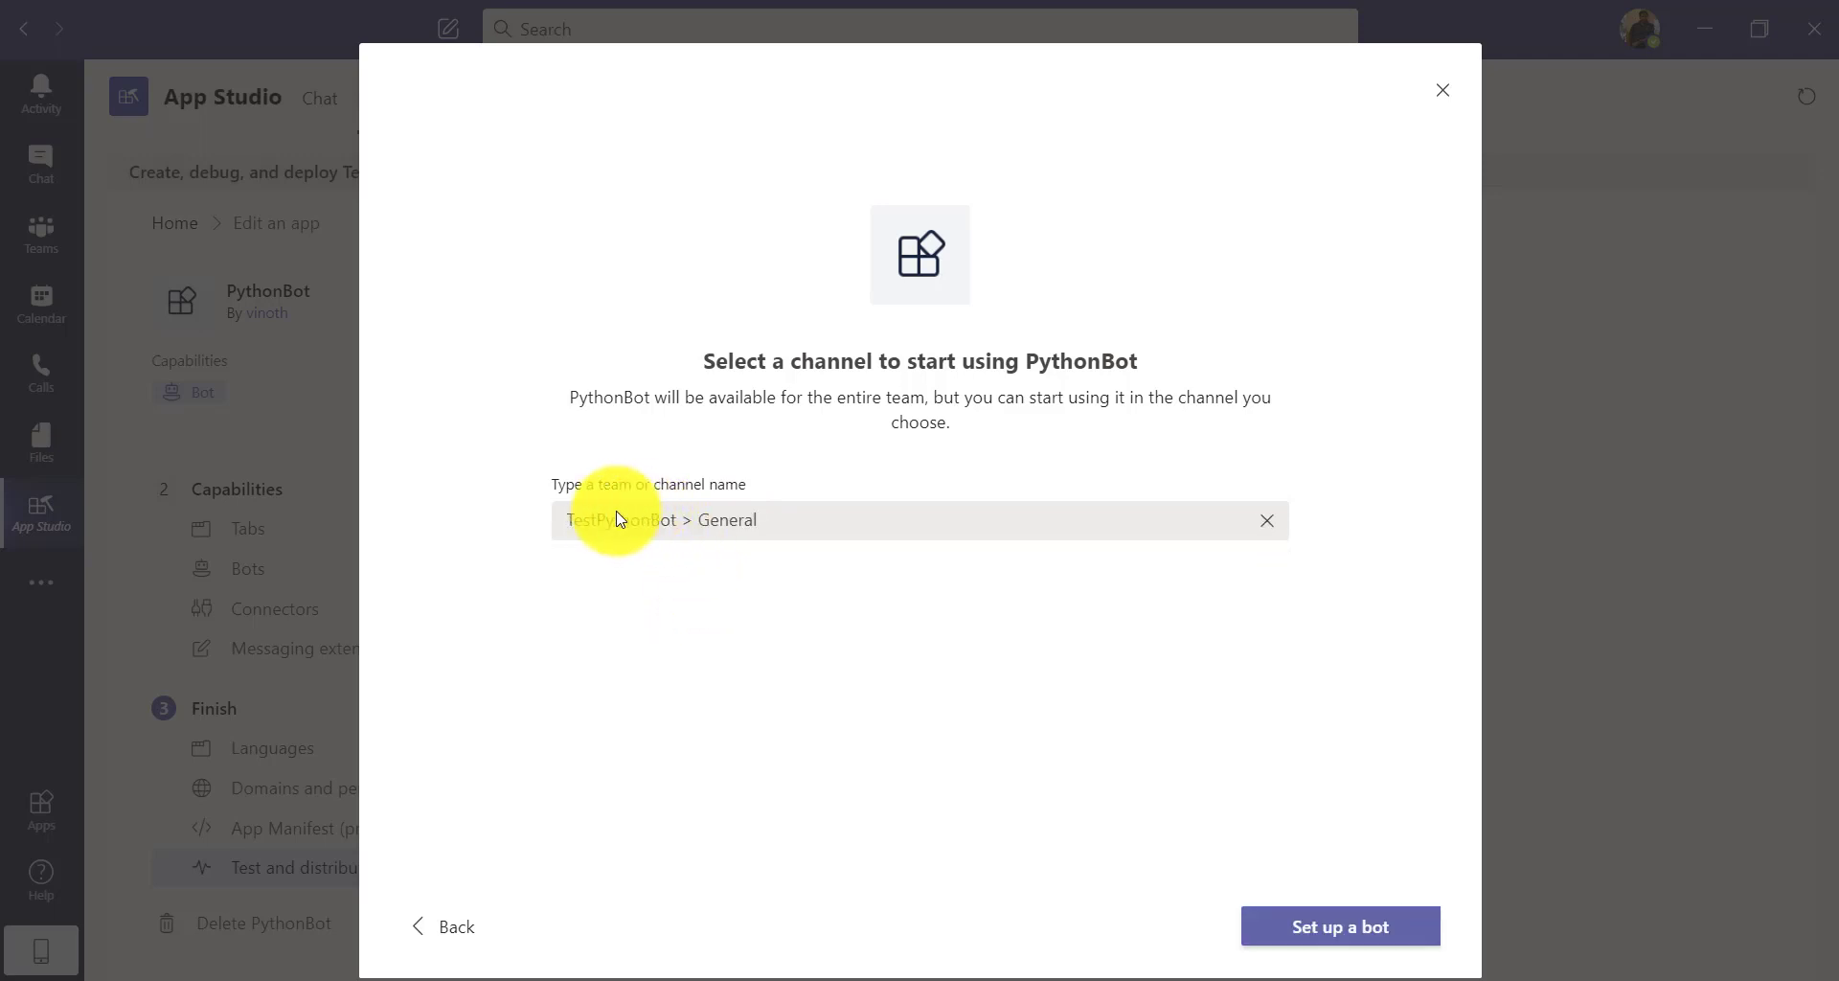
left_click(1354, 945)
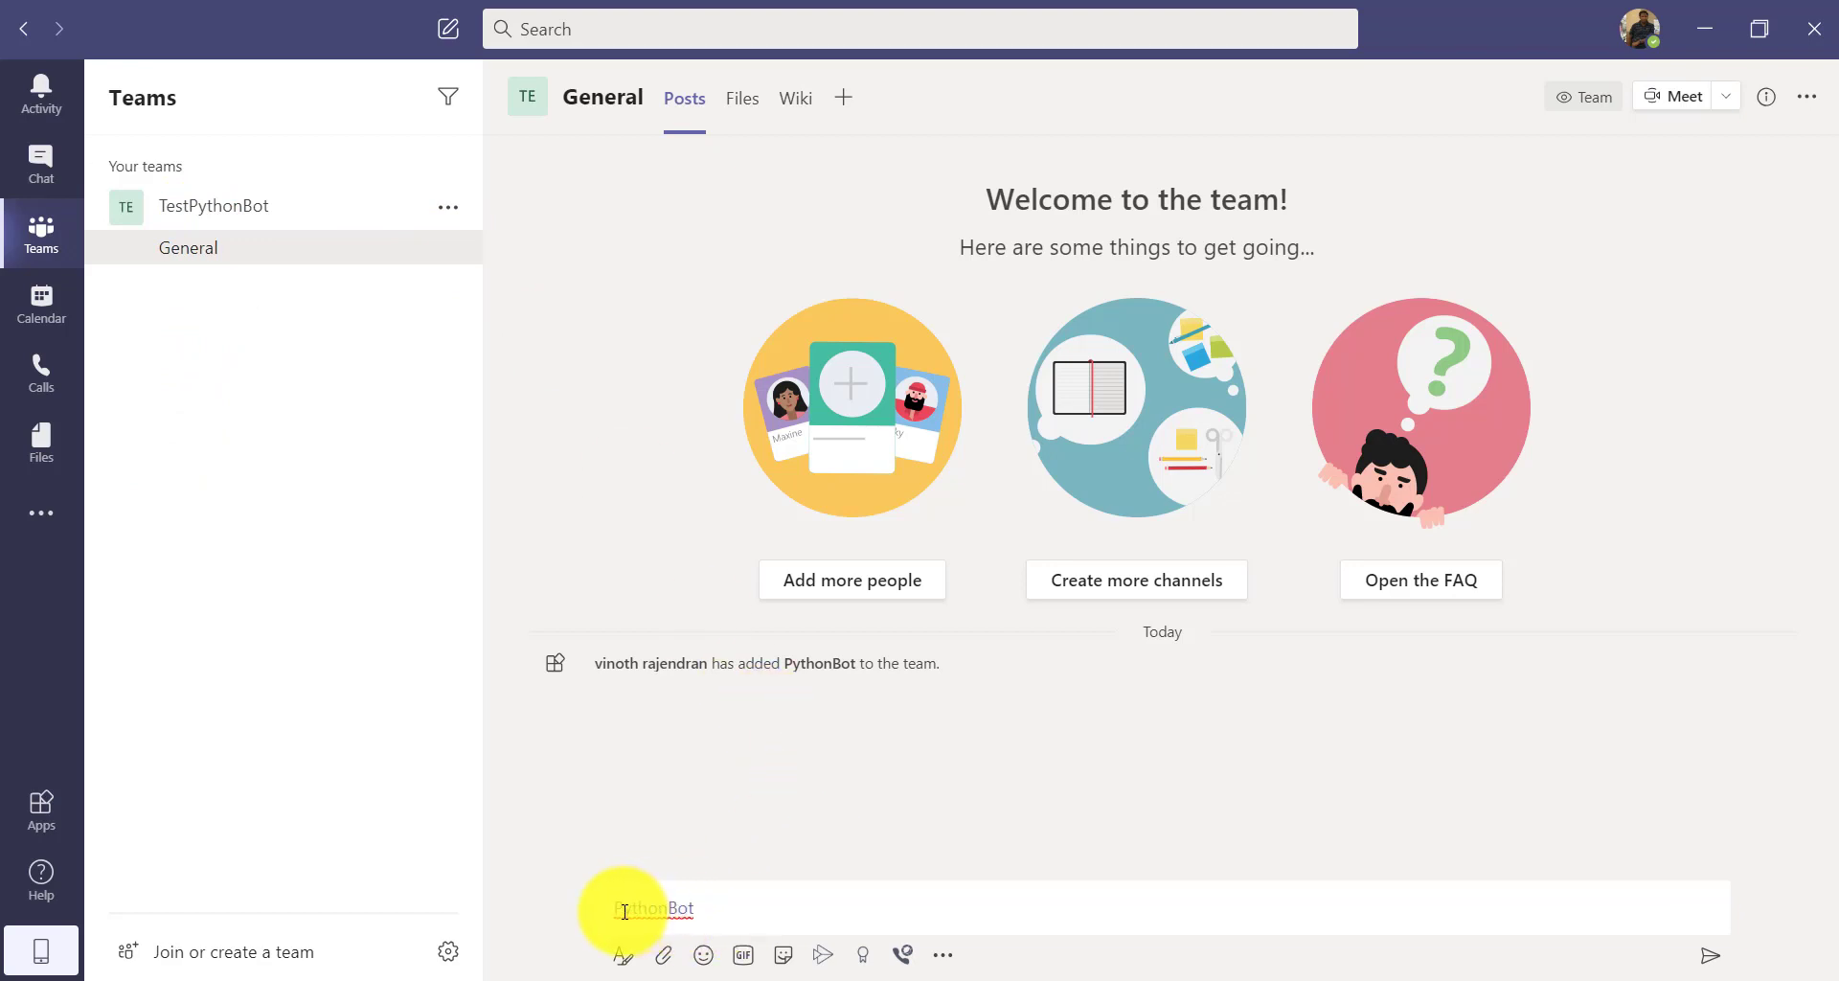
- Post the message "hi" mentioning PythonBot in the General channel
left_click(869, 909)
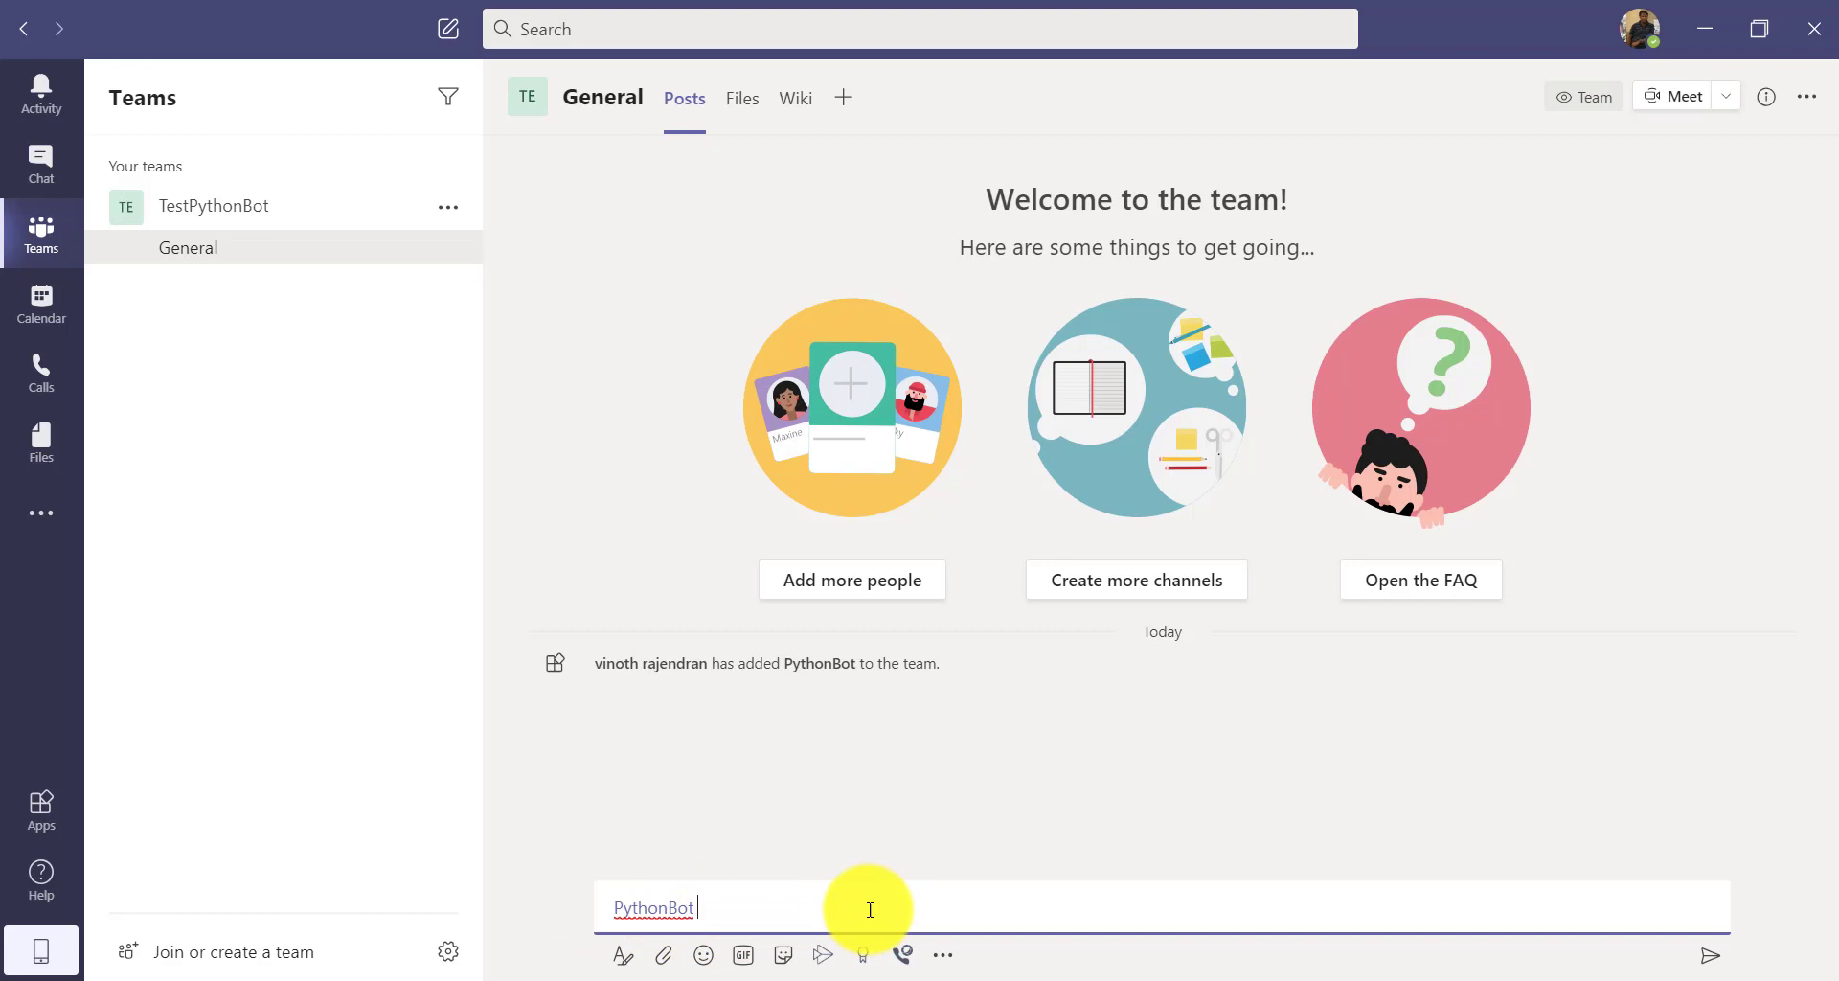
key("Return")
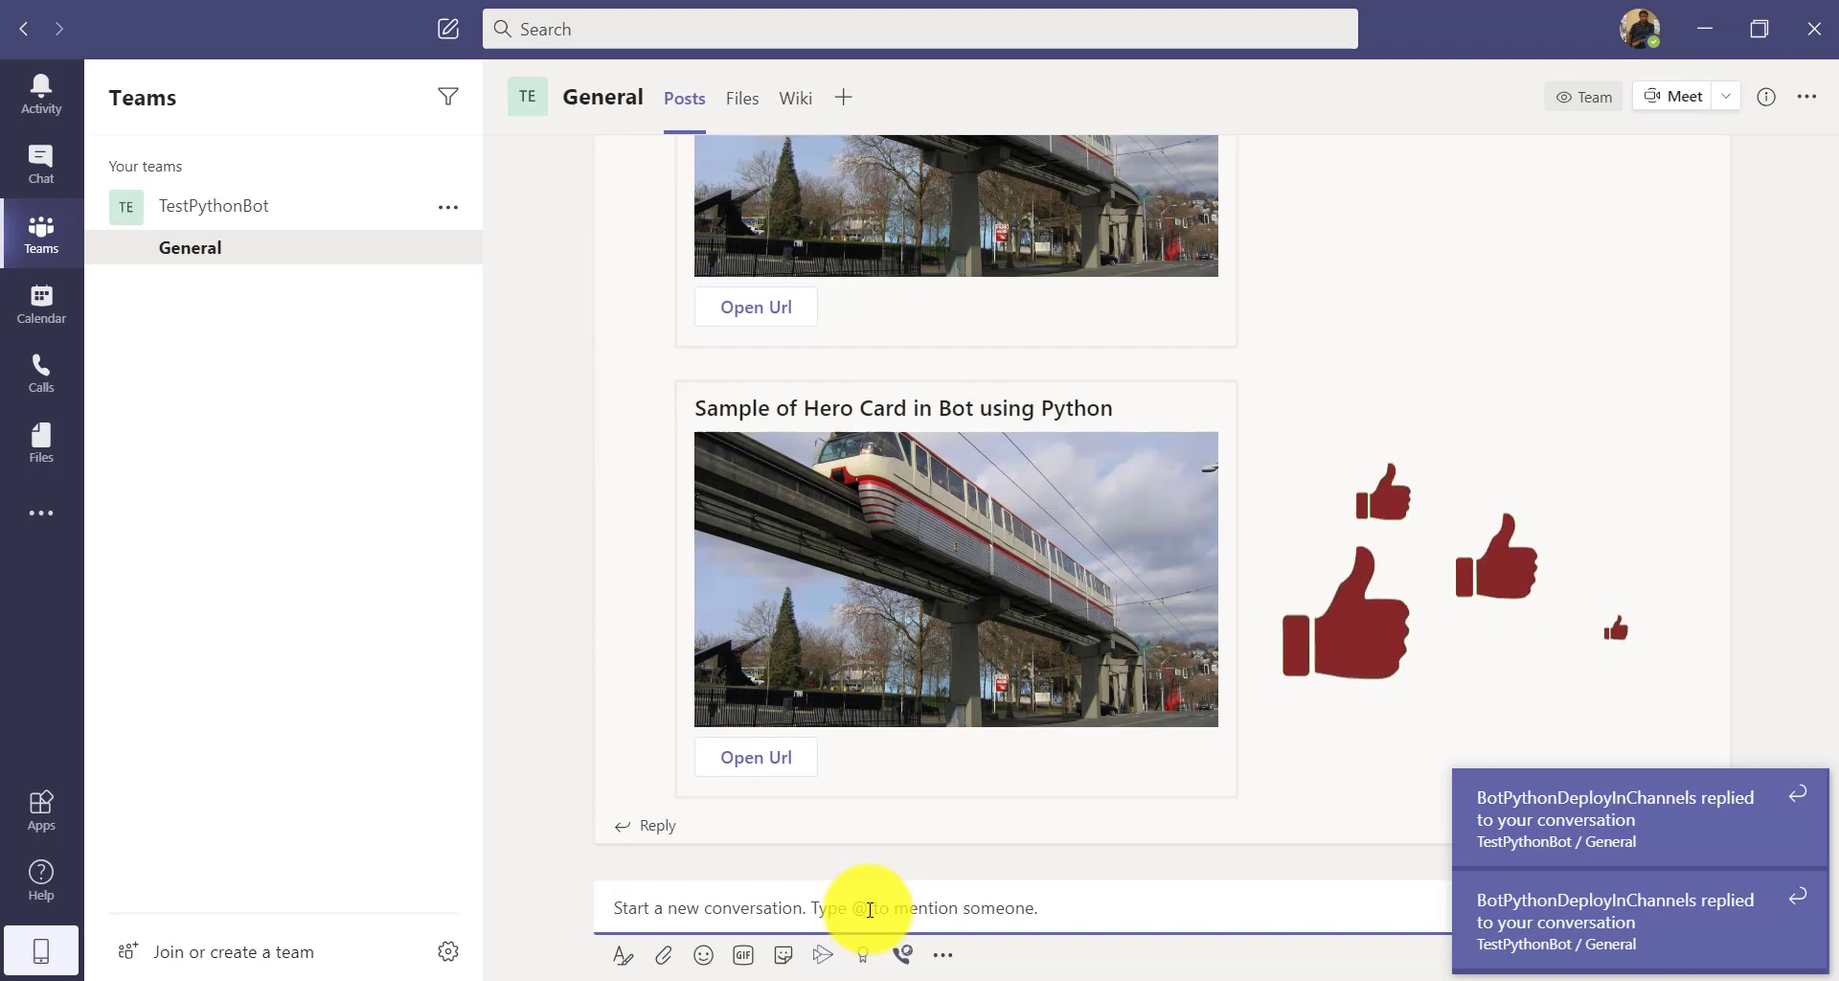
- Look through the bot's hero card replies and give the first one a thumbs-up reaction
scroll(1107, 474, "up", 4)
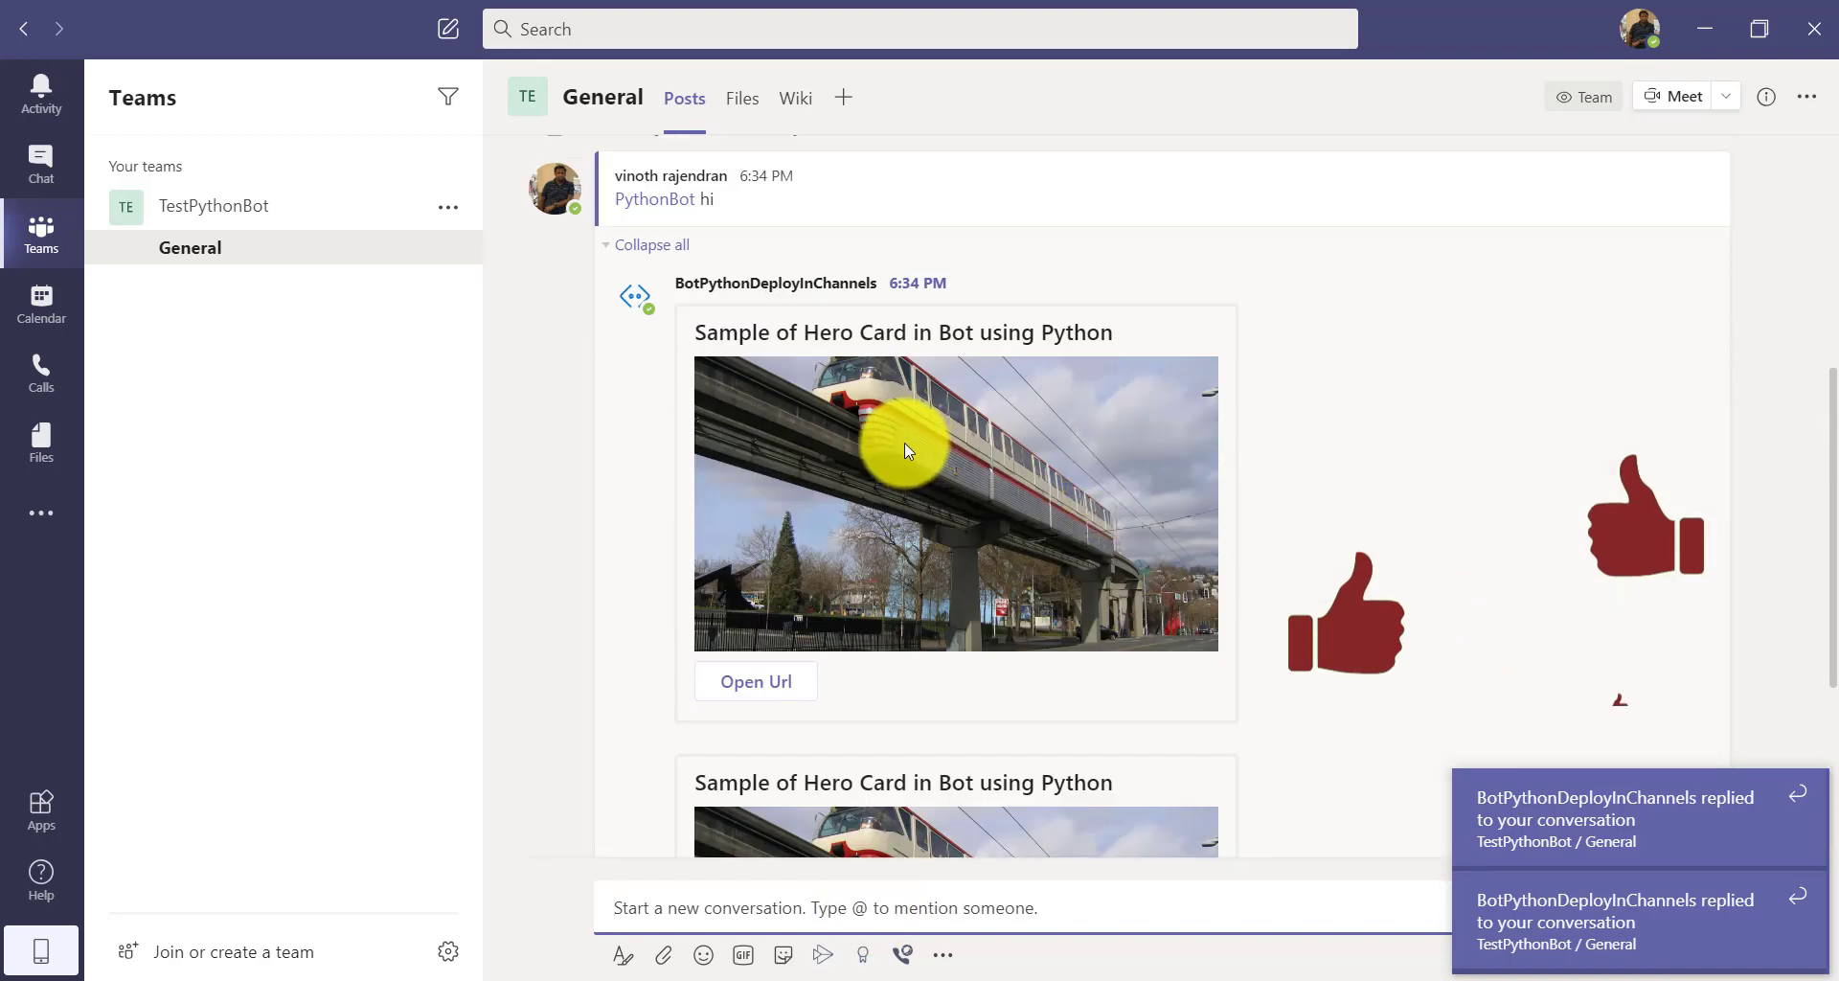
scroll(872, 390, "down", 4)
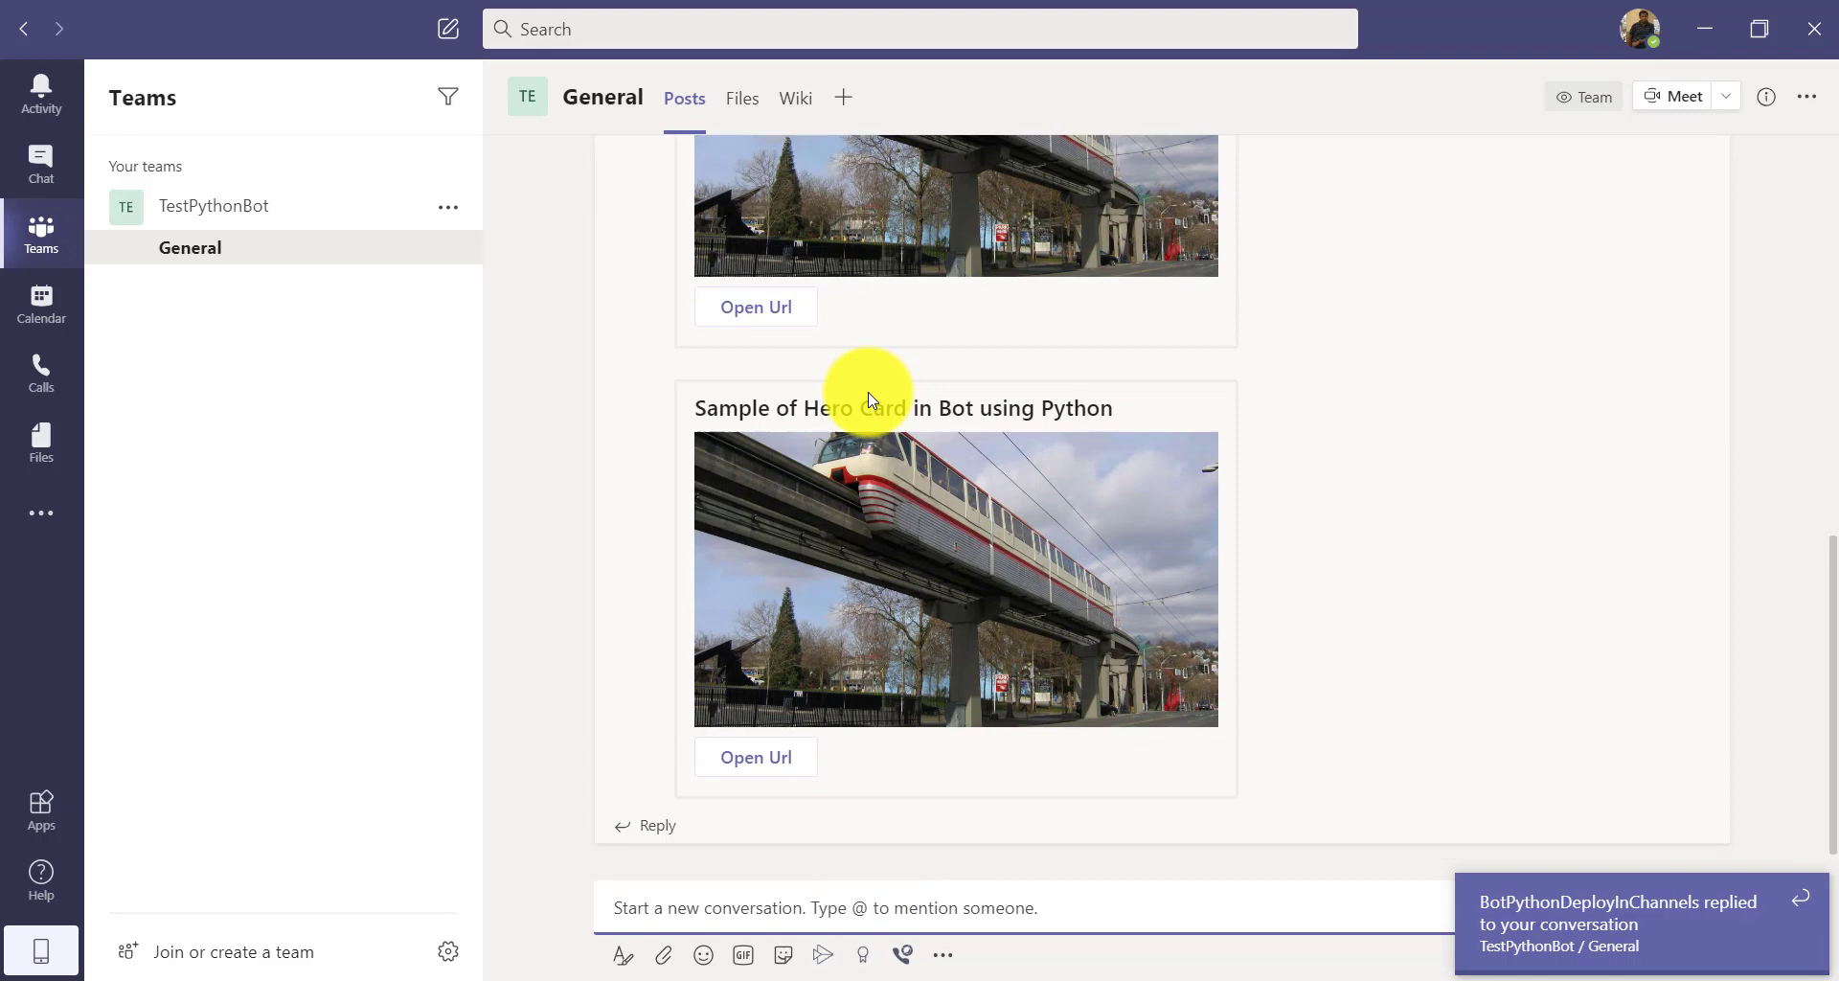
scroll(944, 456, "up", 4)
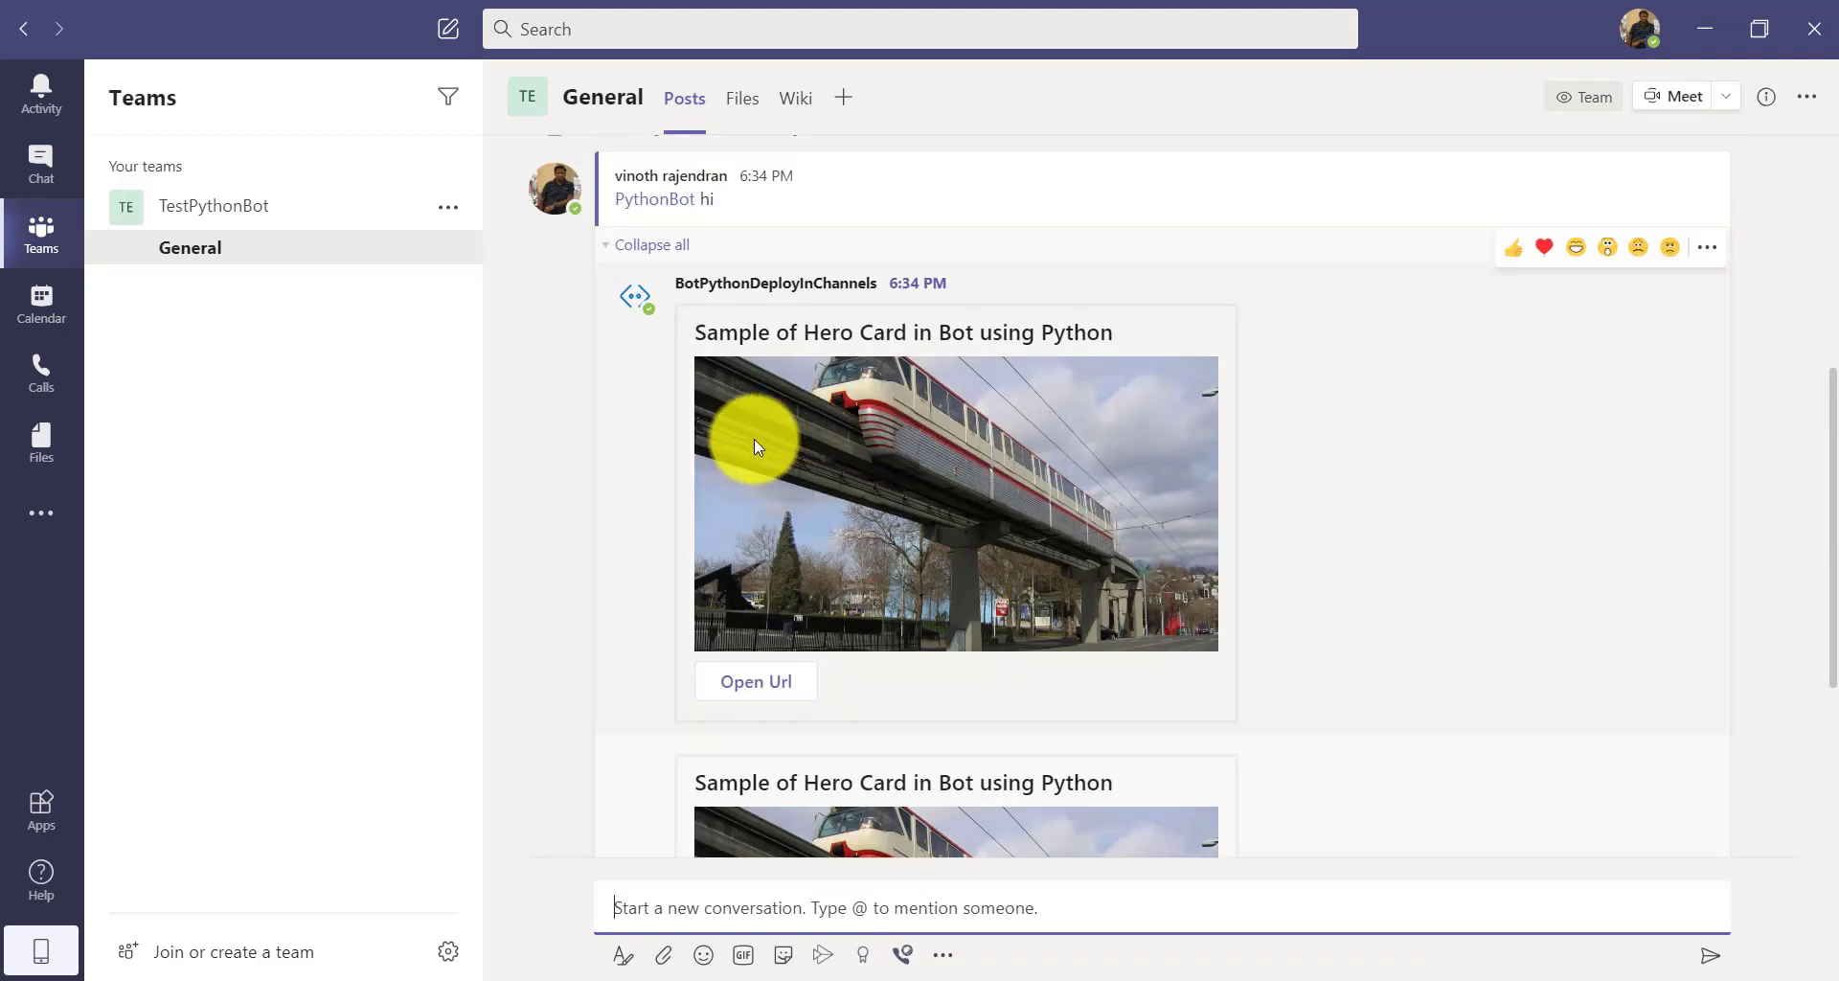
scroll(693, 670, "down", 4)
scroll(829, 678, "up", 5)
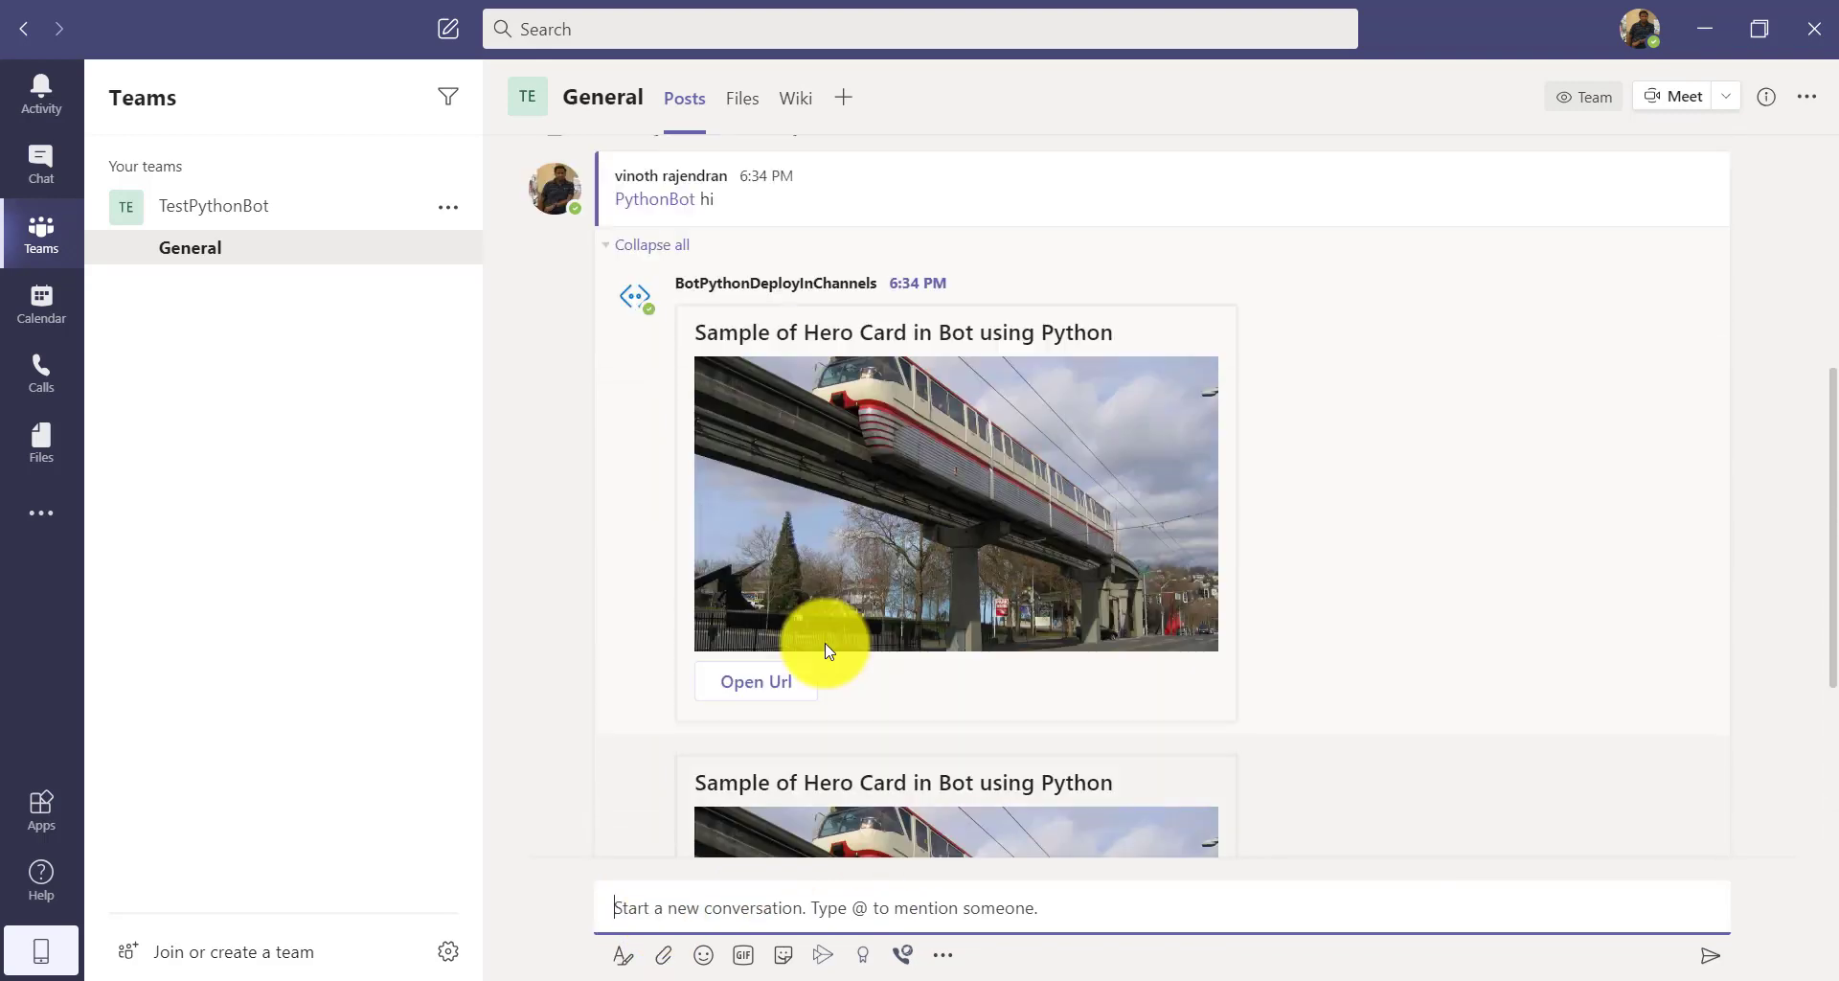
mouse_move(824, 641)
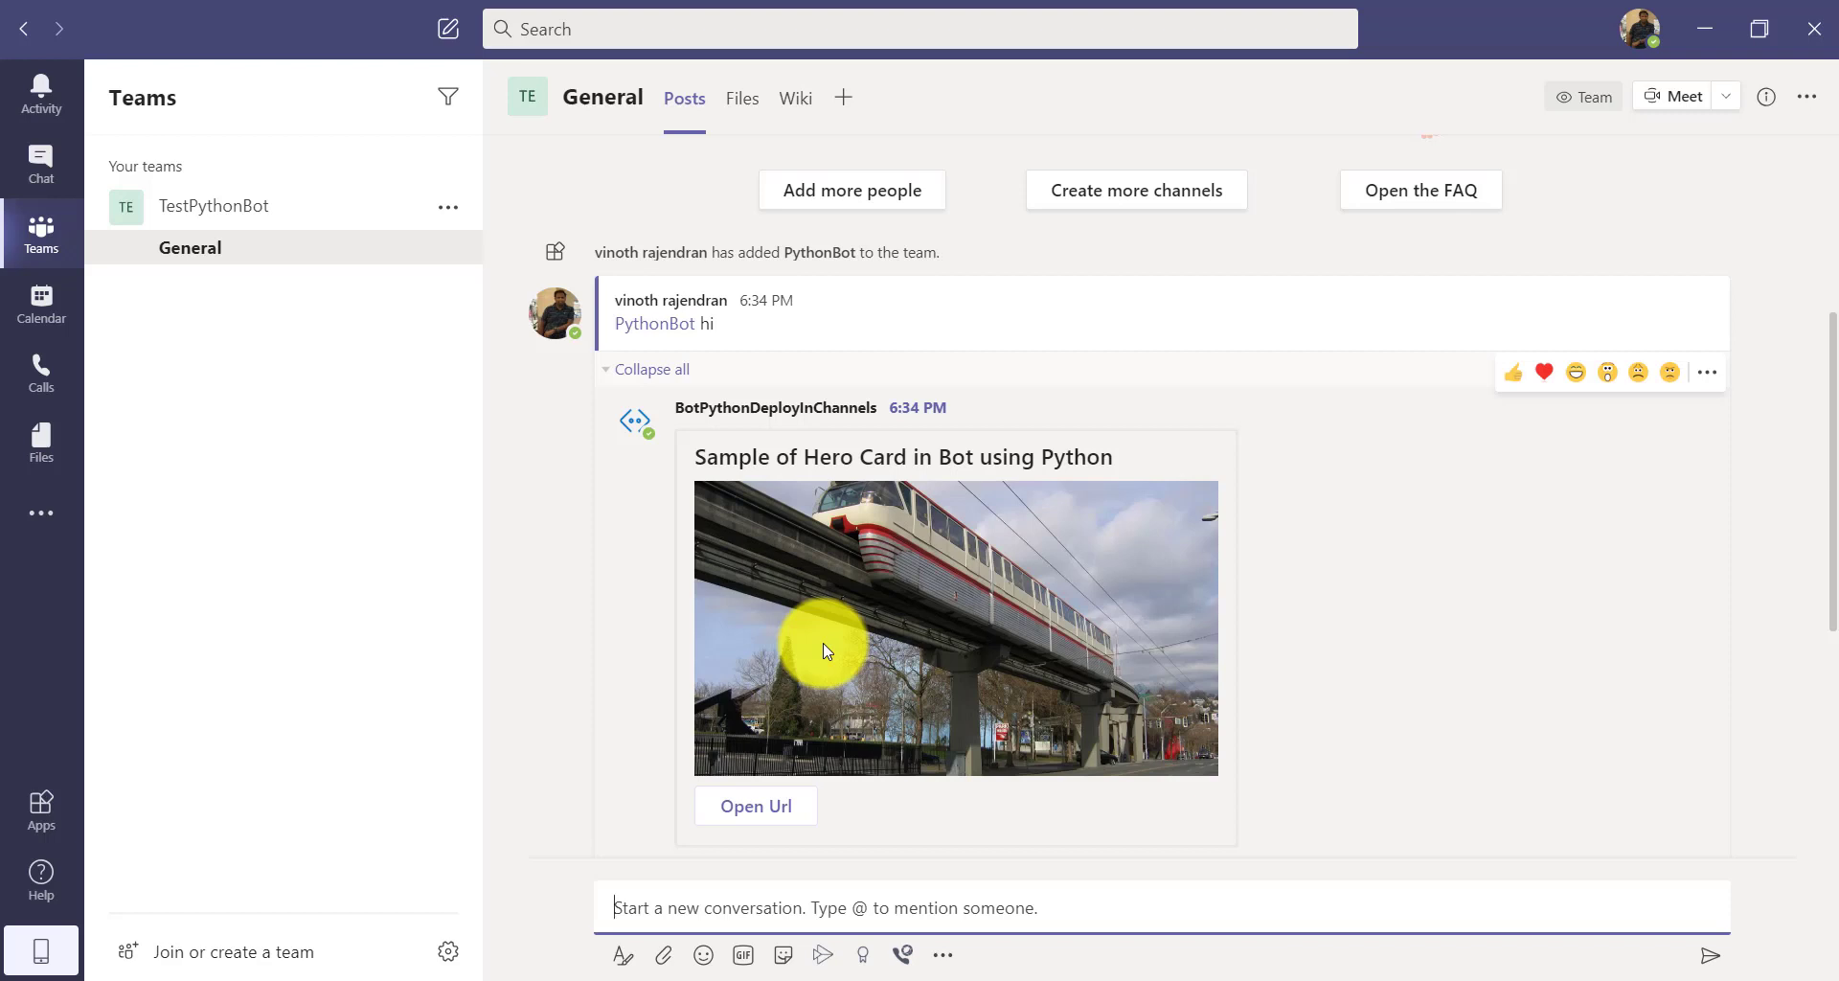
left_click(1510, 386)
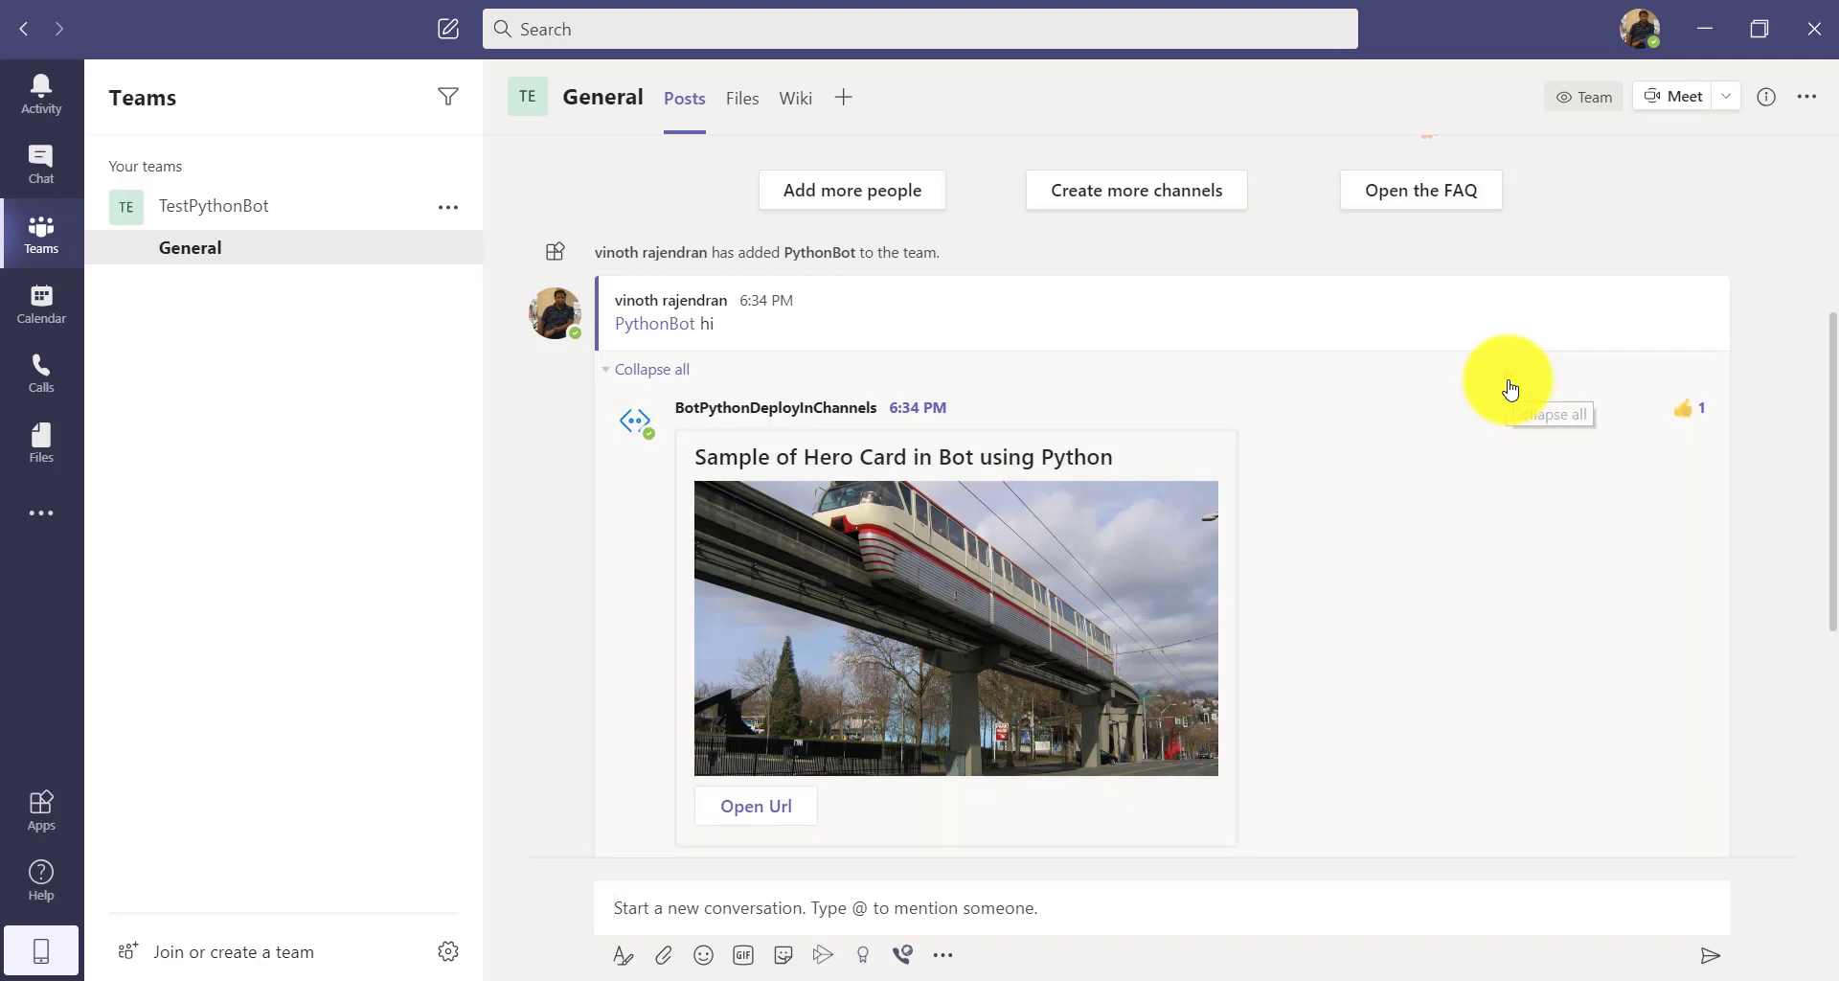